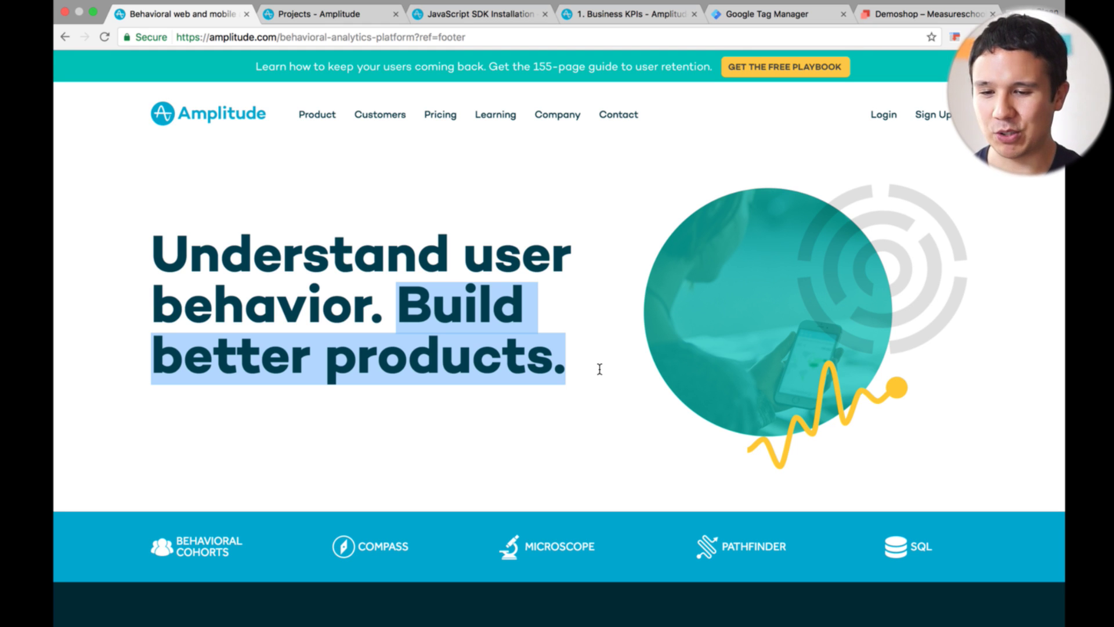
Look through Amplitude's product features, including the Product Analytics page and its sections on segmentation and retention
{"action": "scroll", "coordinate": [600, 369], "scroll_direction": "down", "scroll_amount": 10}
{"action": "scroll", "coordinate": [601, 364], "scroll_direction": "down", "scroll_amount": 12}
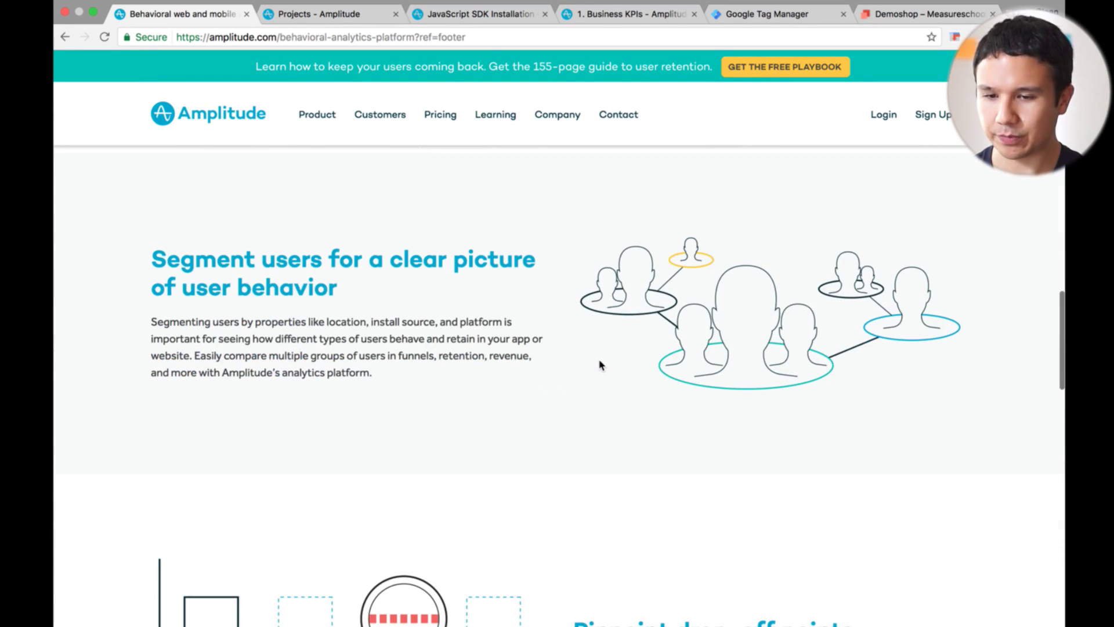
{"action": "key", "text": "Home"}
{"action": "mouse_move", "coordinate": [311, 119]}
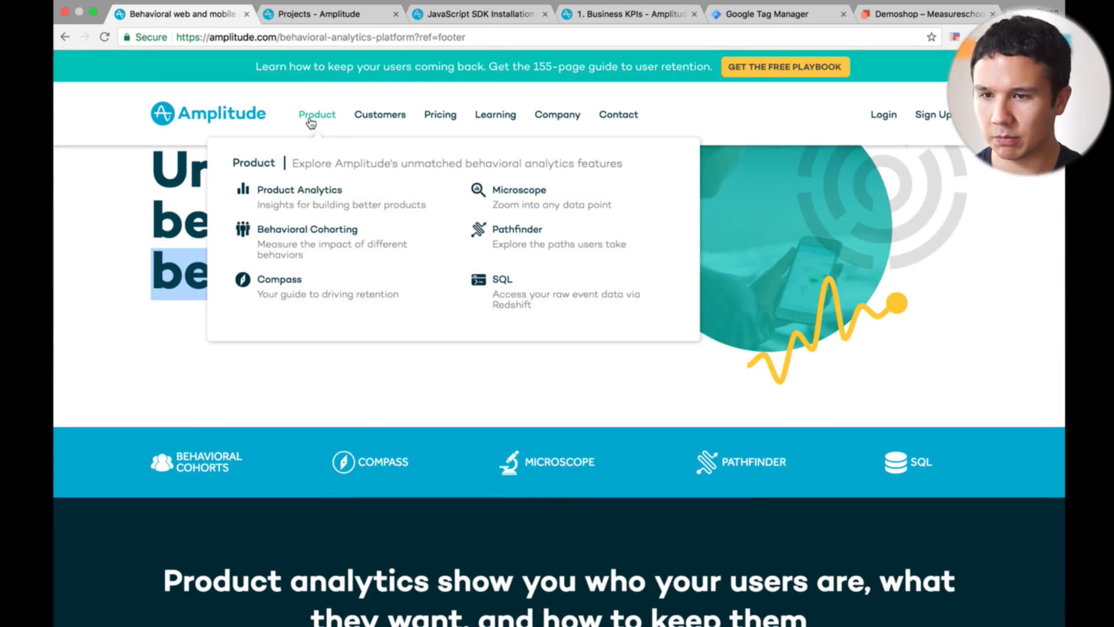
{"action": "left_click", "coordinate": [303, 203]}
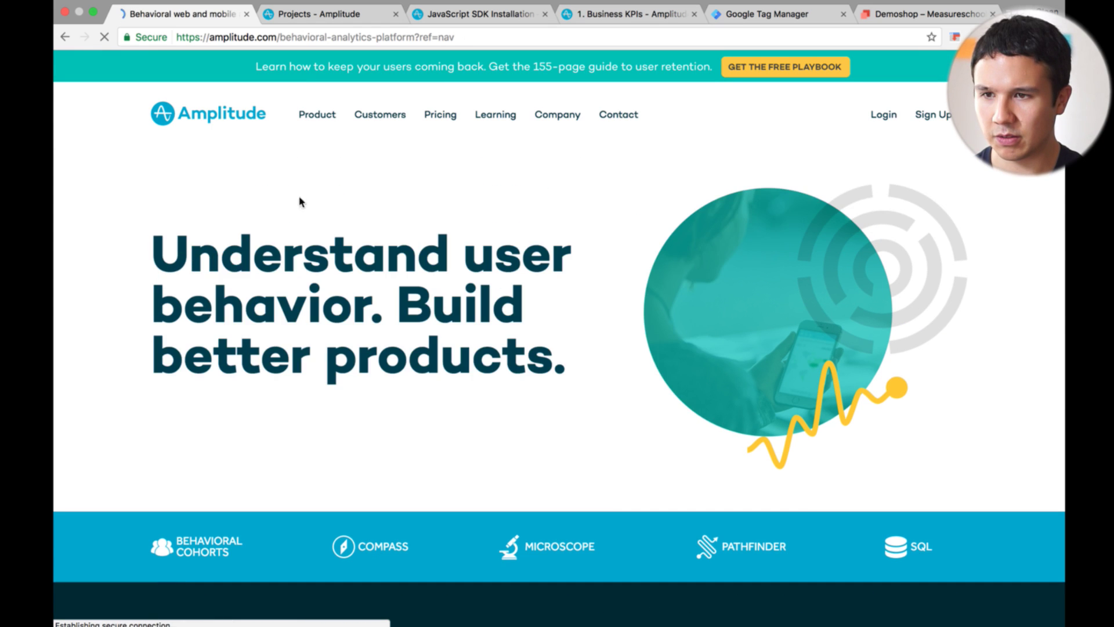
{"action": "scroll", "coordinate": [204, 291], "scroll_direction": "down", "scroll_amount": 20}
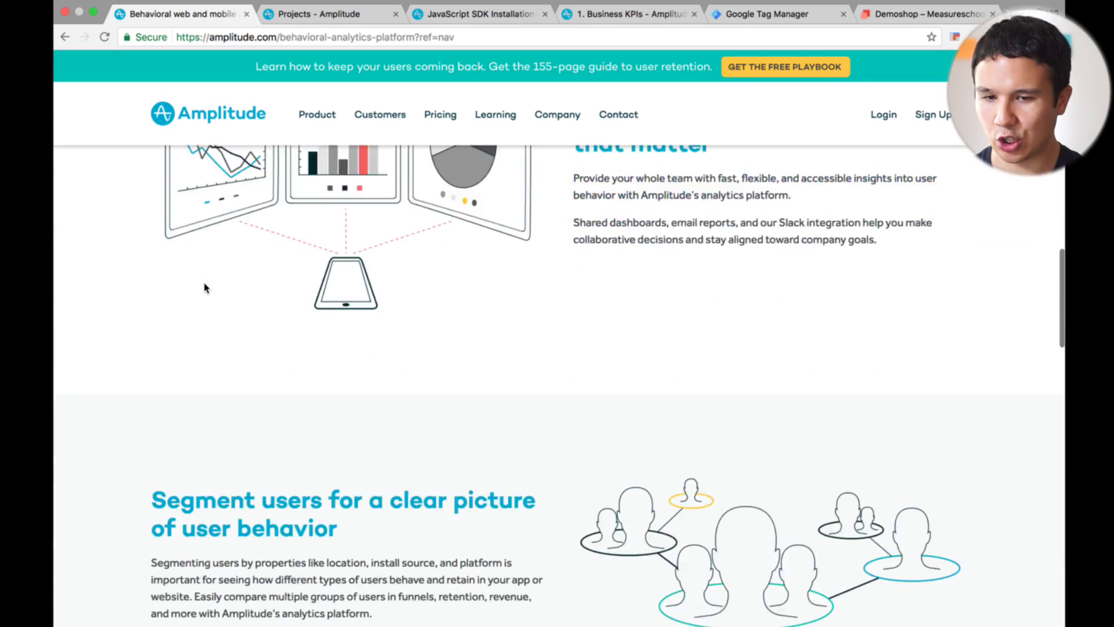
{"action": "scroll", "coordinate": [205, 288], "scroll_direction": "down", "scroll_amount": 9}
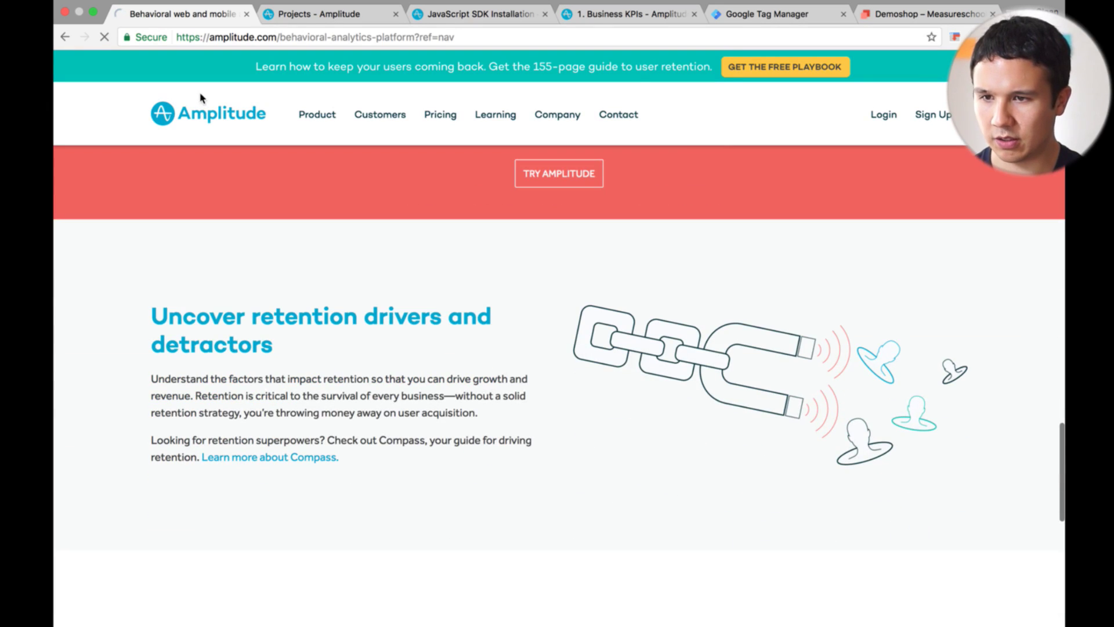
Go to the Amplitude home page and review its overview of product analytics for mobile and web
{"action": "left_click", "coordinate": [198, 109]}
{"action": "scroll", "coordinate": [236, 237], "scroll_direction": "down", "scroll_amount": 5}
{"action": "scroll", "coordinate": [236, 237], "scroll_direction": "up", "scroll_amount": 5}
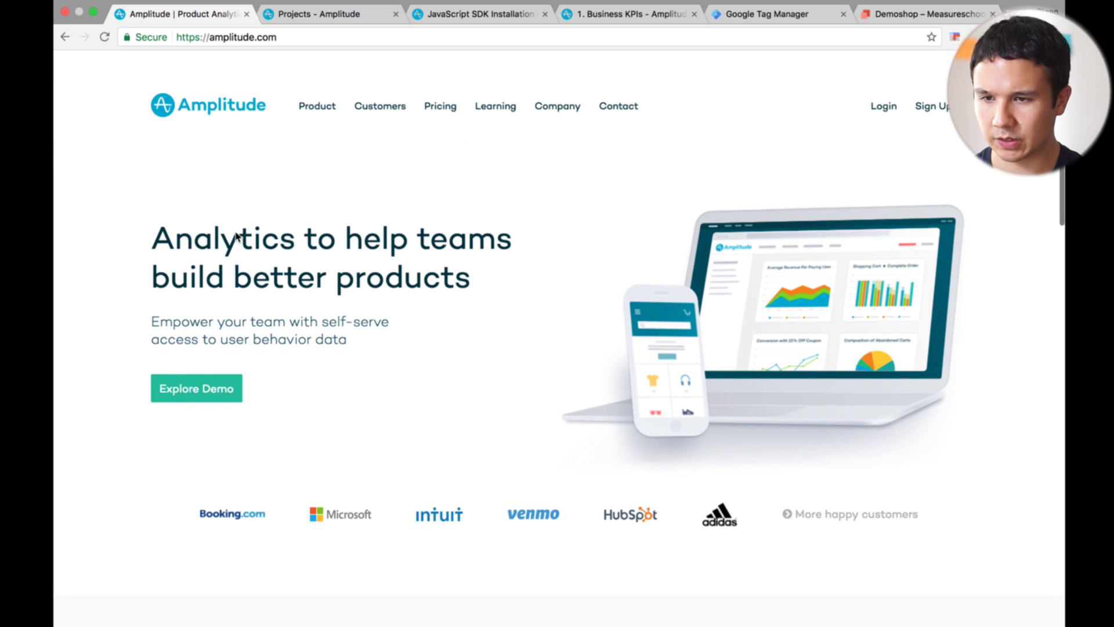
{"action": "scroll", "coordinate": [406, 278], "scroll_direction": "down", "scroll_amount": 5}
{"action": "scroll", "coordinate": [406, 278], "scroll_direction": "down", "scroll_amount": 3}
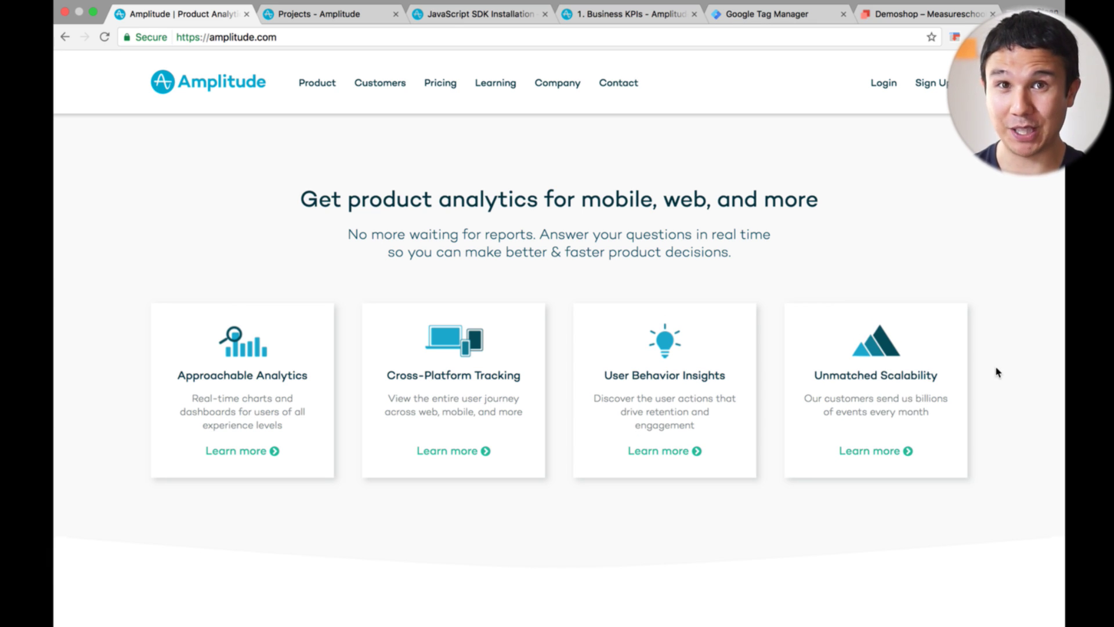
{"action": "scroll", "coordinate": [997, 372], "scroll_direction": "down", "scroll_amount": 9}
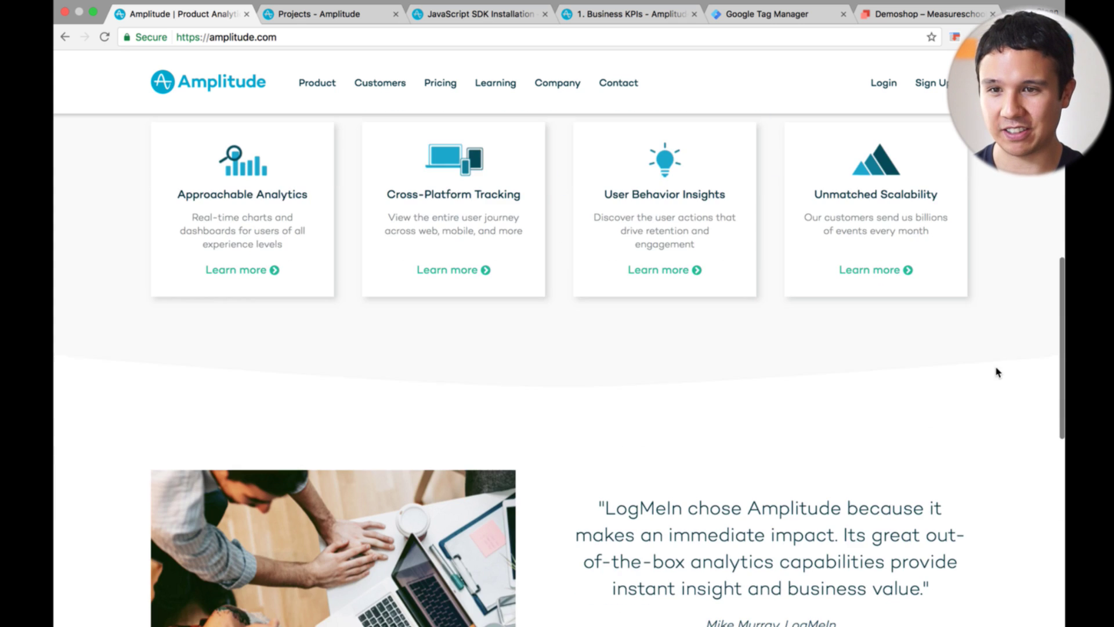
{"action": "scroll", "coordinate": [996, 372], "scroll_direction": "up", "scroll_amount": 8}
{"action": "scroll", "coordinate": [997, 372], "scroll_direction": "up", "scroll_amount": 5}
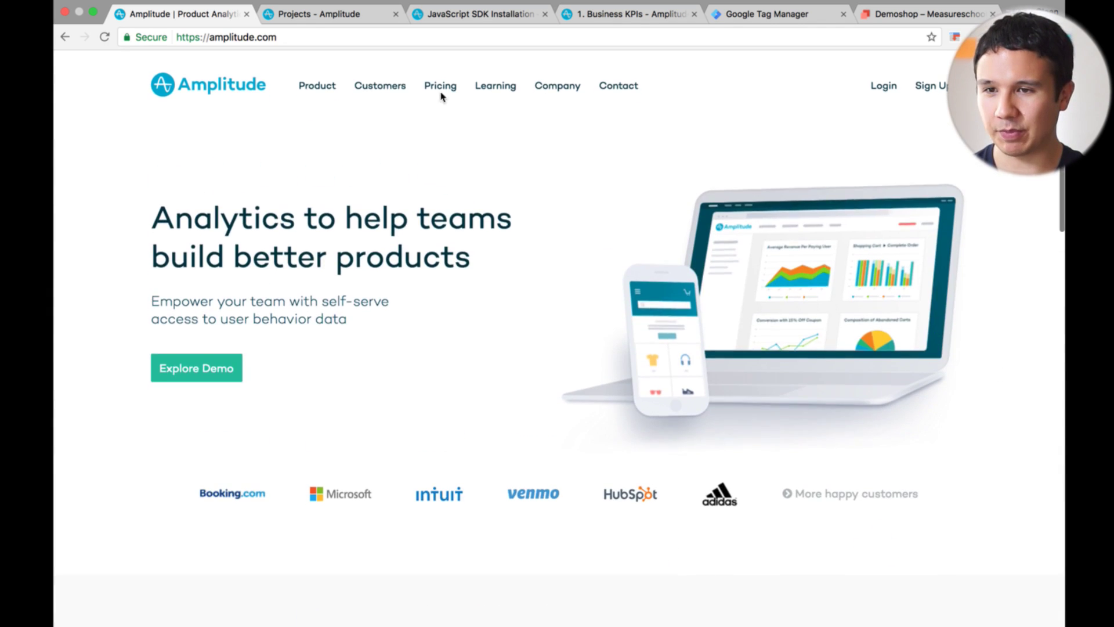
Start exploring the Amplitude Demo from the account's Projects page and show its Sources and Content dashboard
{"action": "left_click", "coordinate": [361, 14]}
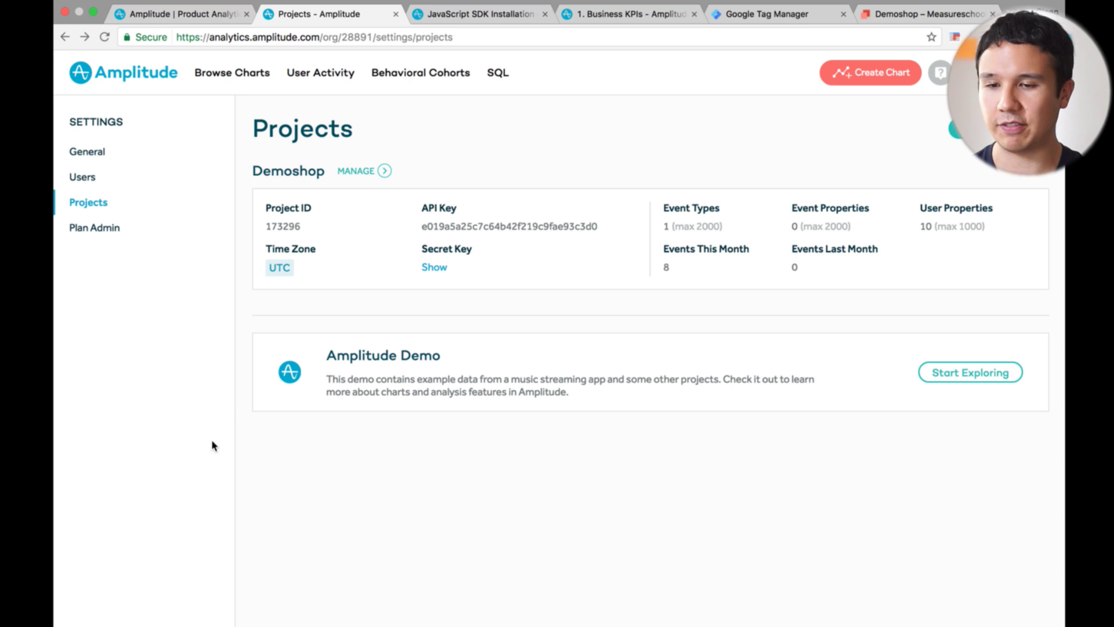
{"action": "left_click", "coordinate": [966, 380]}
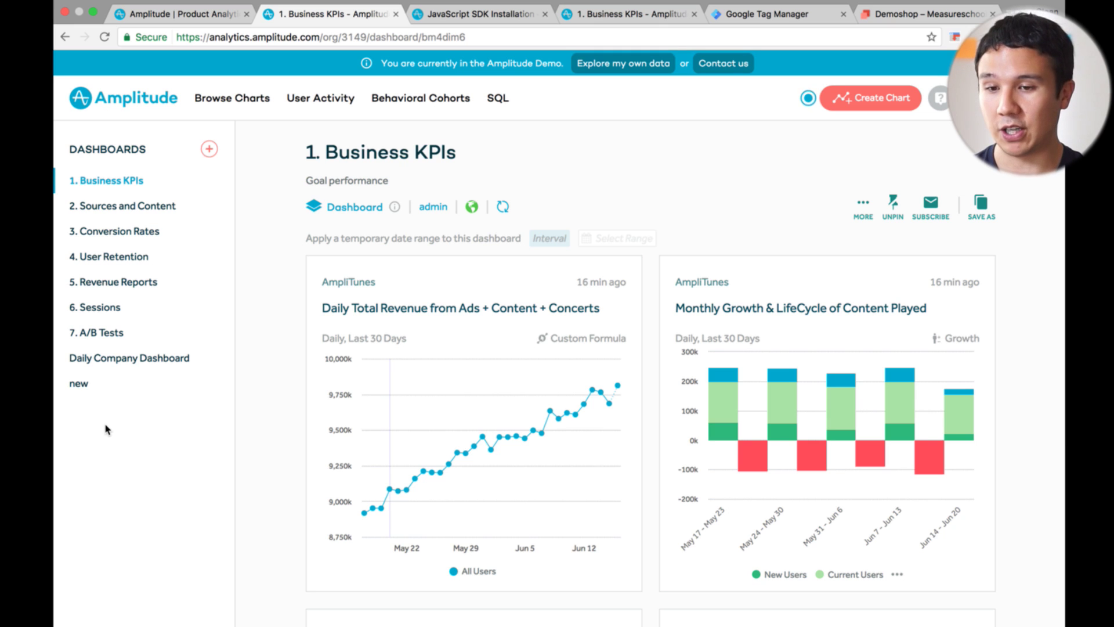
{"action": "left_click", "coordinate": [122, 206]}
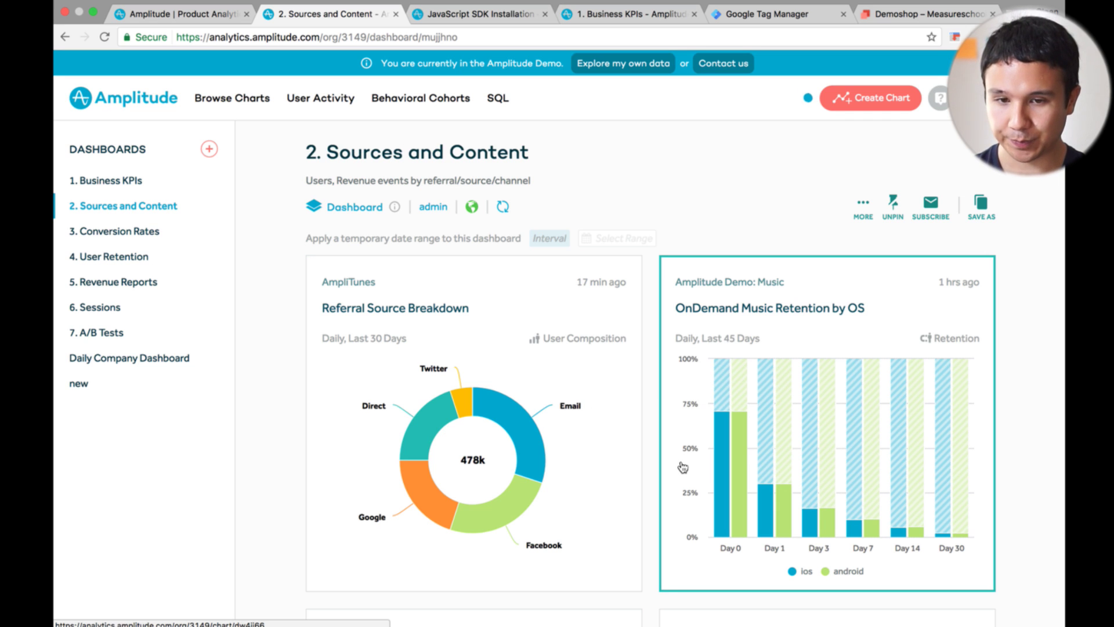
Examine the Sources and Content charts, from referral sources and retention by OS to top genres and revenue by referrer
{"action": "scroll", "coordinate": [683, 467], "scroll_direction": "down", "scroll_amount": 1}
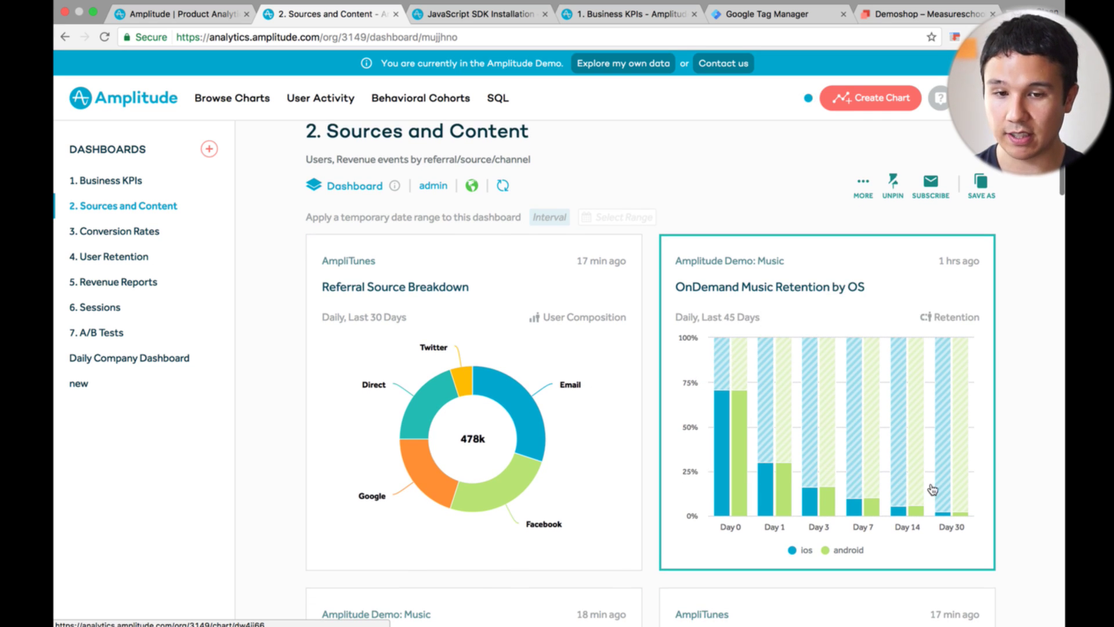
{"action": "scroll", "coordinate": [692, 444], "scroll_direction": "down", "scroll_amount": 5}
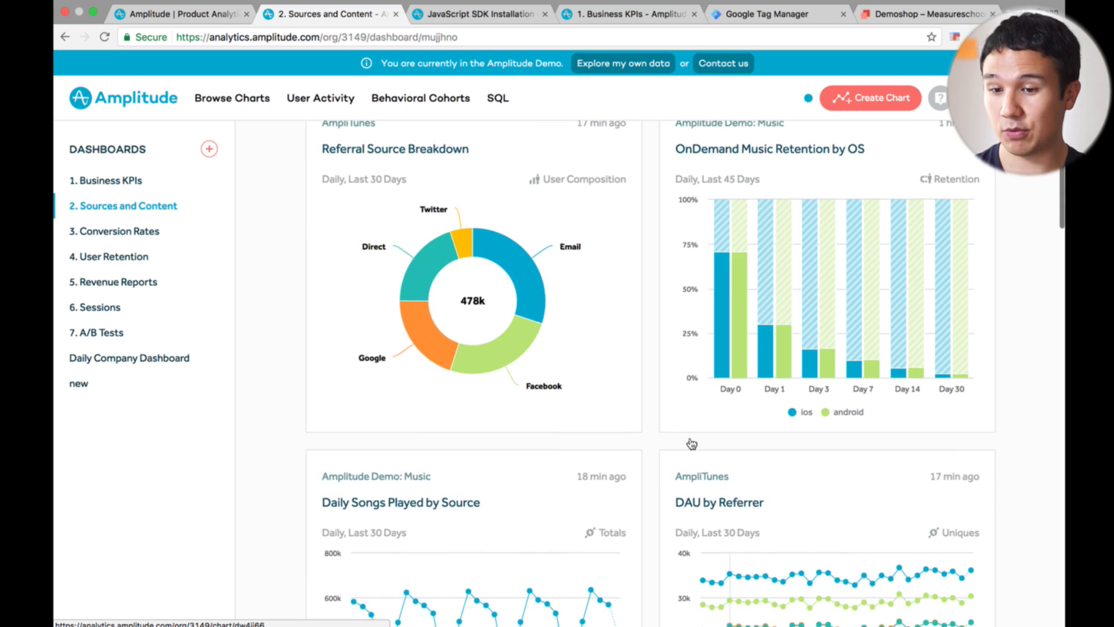
{"action": "scroll", "coordinate": [692, 444], "scroll_direction": "down", "scroll_amount": 8}
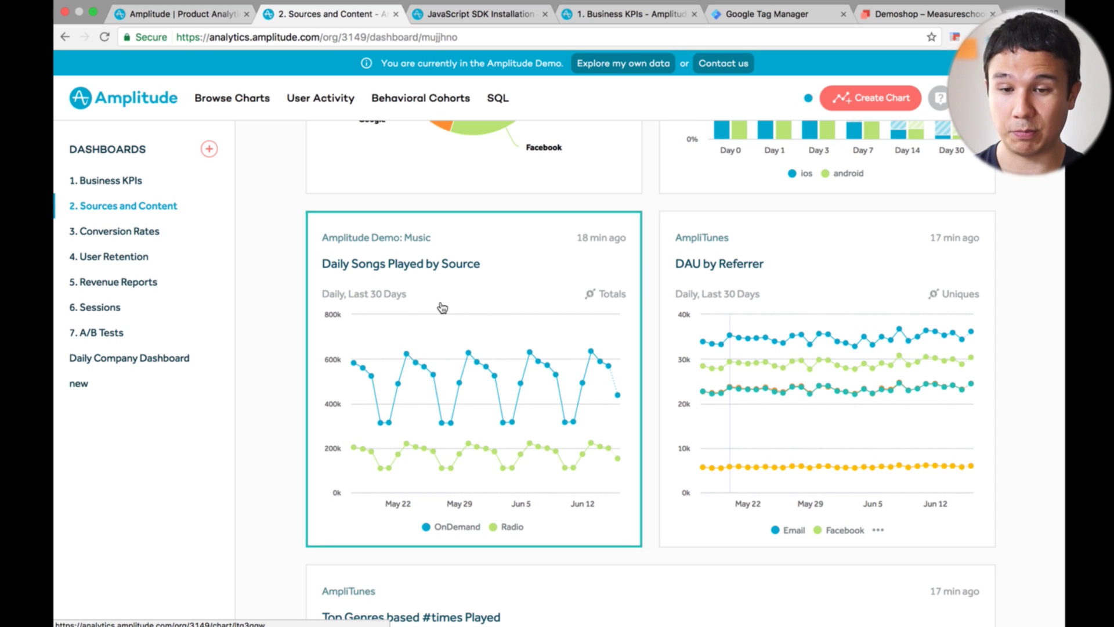
{"action": "scroll", "coordinate": [697, 362], "scroll_direction": "down", "scroll_amount": 1}
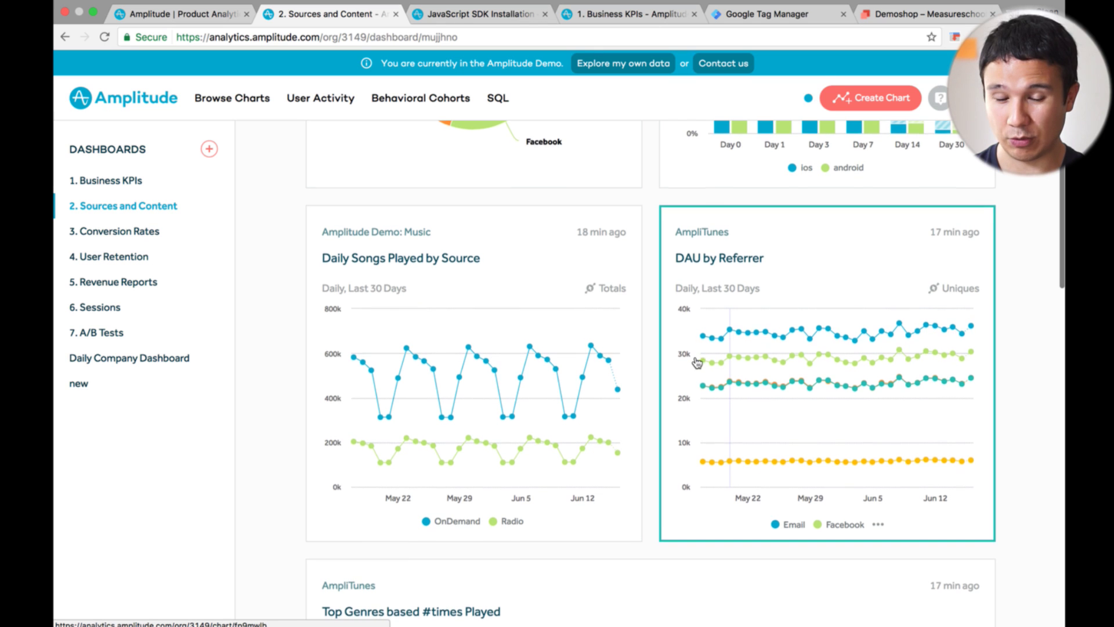
{"action": "scroll", "coordinate": [696, 362], "scroll_direction": "down", "scroll_amount": 1}
{"action": "scroll", "coordinate": [817, 348], "scroll_direction": "down", "scroll_amount": 3}
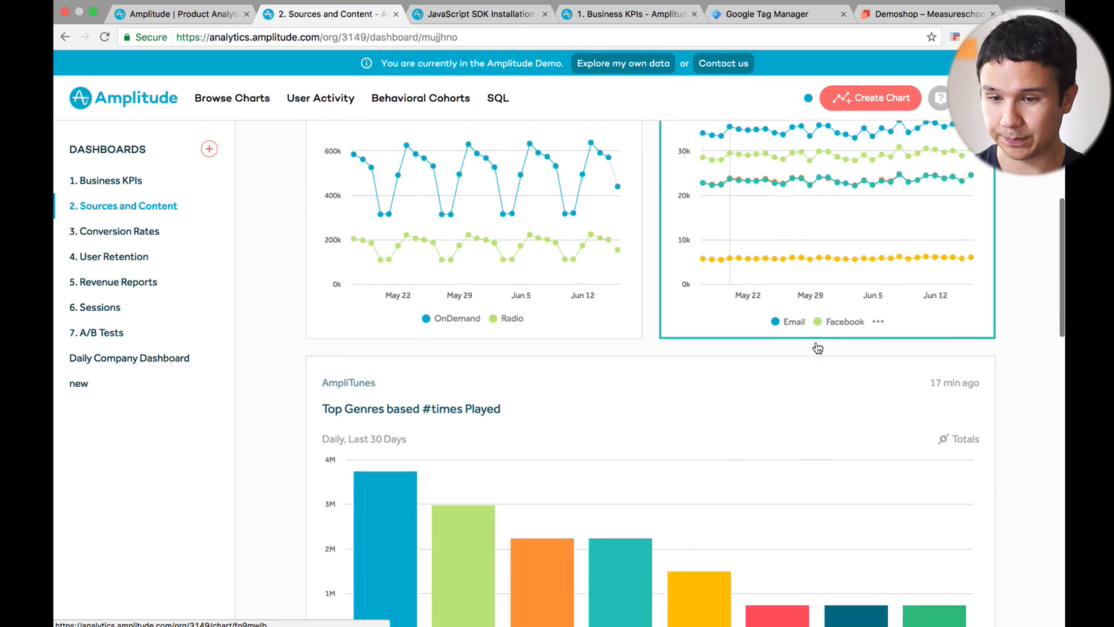
{"action": "scroll", "coordinate": [817, 349], "scroll_direction": "down", "scroll_amount": 3}
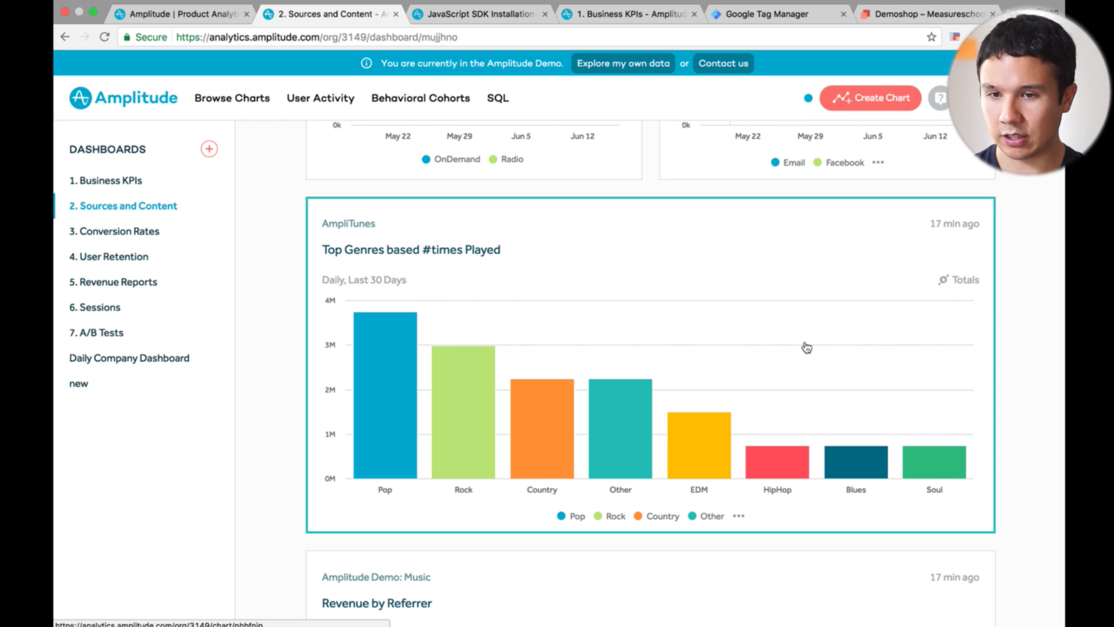
{"action": "scroll", "coordinate": [797, 443], "scroll_direction": "down", "scroll_amount": 1}
{"action": "scroll", "coordinate": [797, 442], "scroll_direction": "down", "scroll_amount": 5}
{"action": "scroll", "coordinate": [797, 443], "scroll_direction": "up", "scroll_amount": 8}
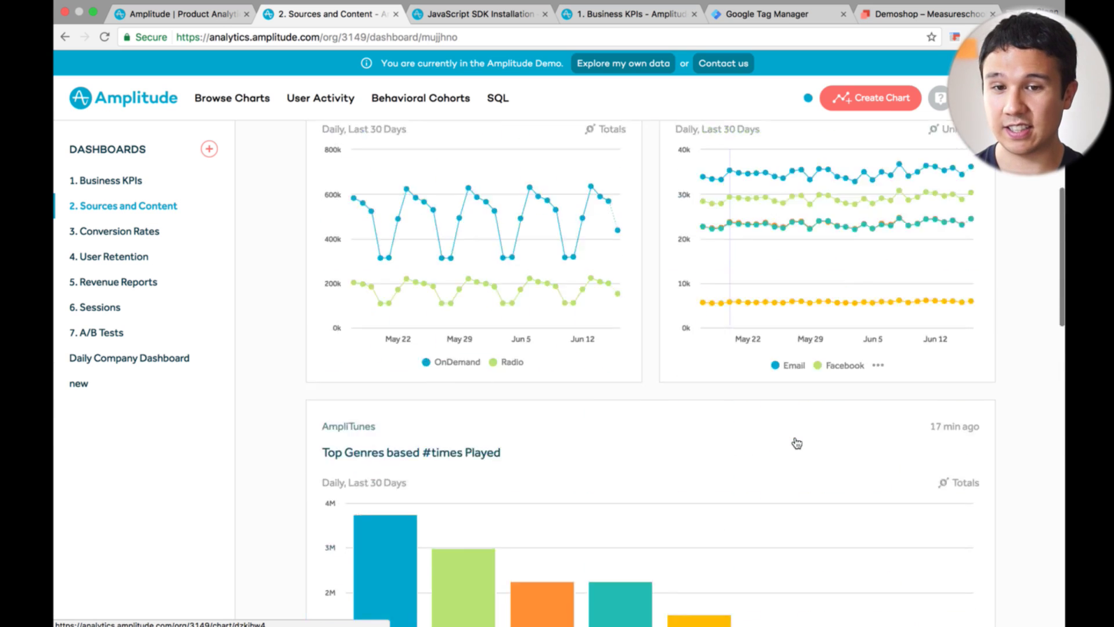
{"action": "scroll", "coordinate": [797, 443], "scroll_direction": "up", "scroll_amount": 9}
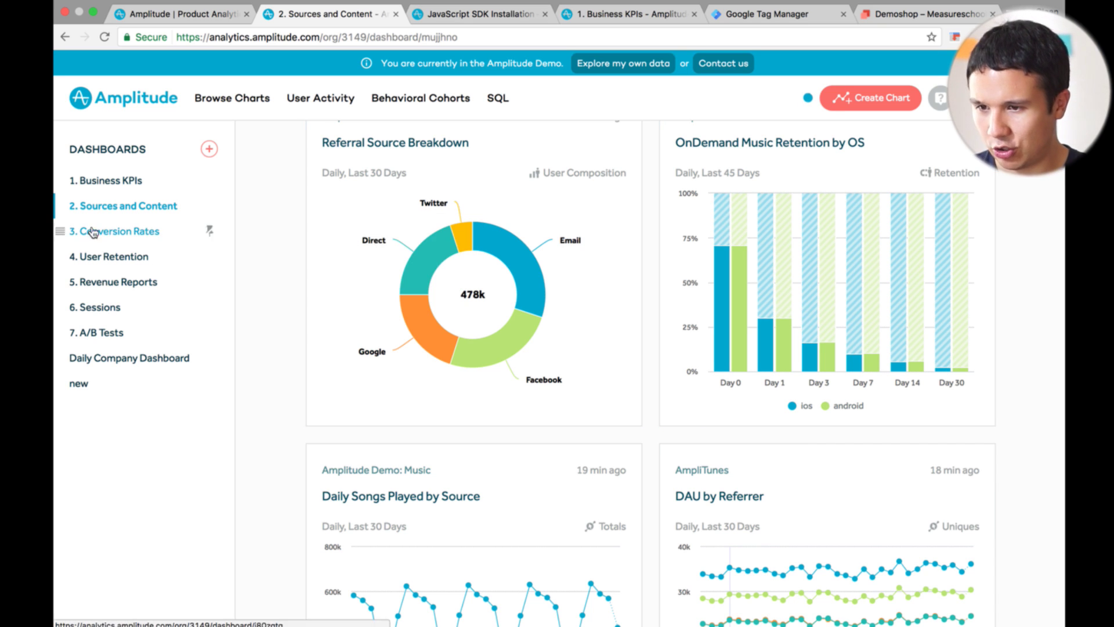
View the Revenue Reports dashboard and examine its revenue charts by country, by source and by day
{"action": "left_click", "coordinate": [112, 289]}
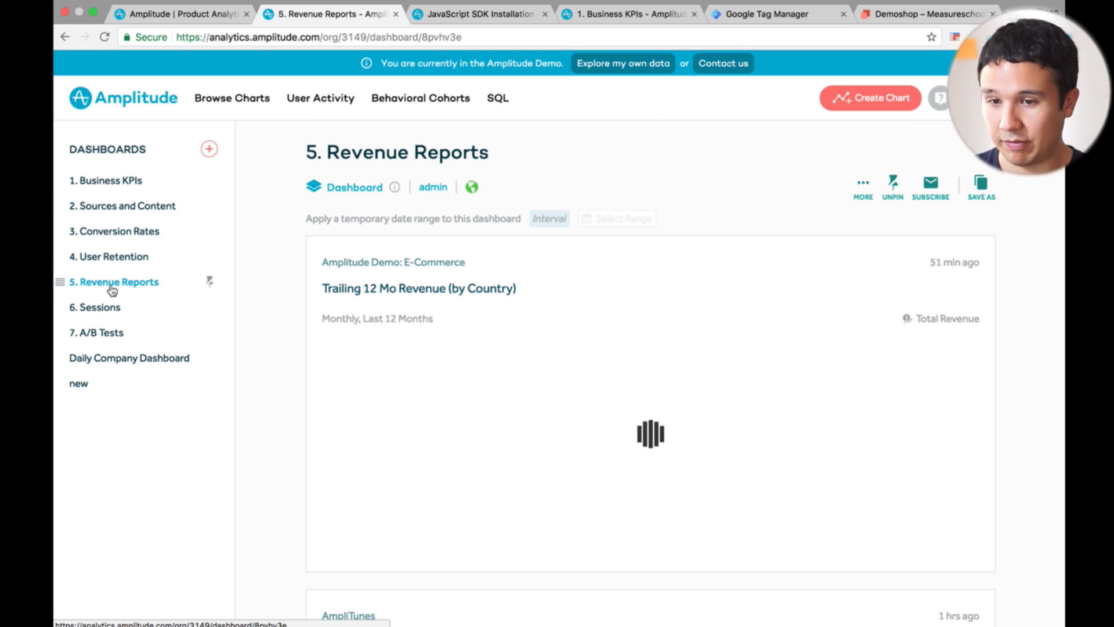
{"action": "scroll", "coordinate": [295, 402], "scroll_direction": "down", "scroll_amount": 5}
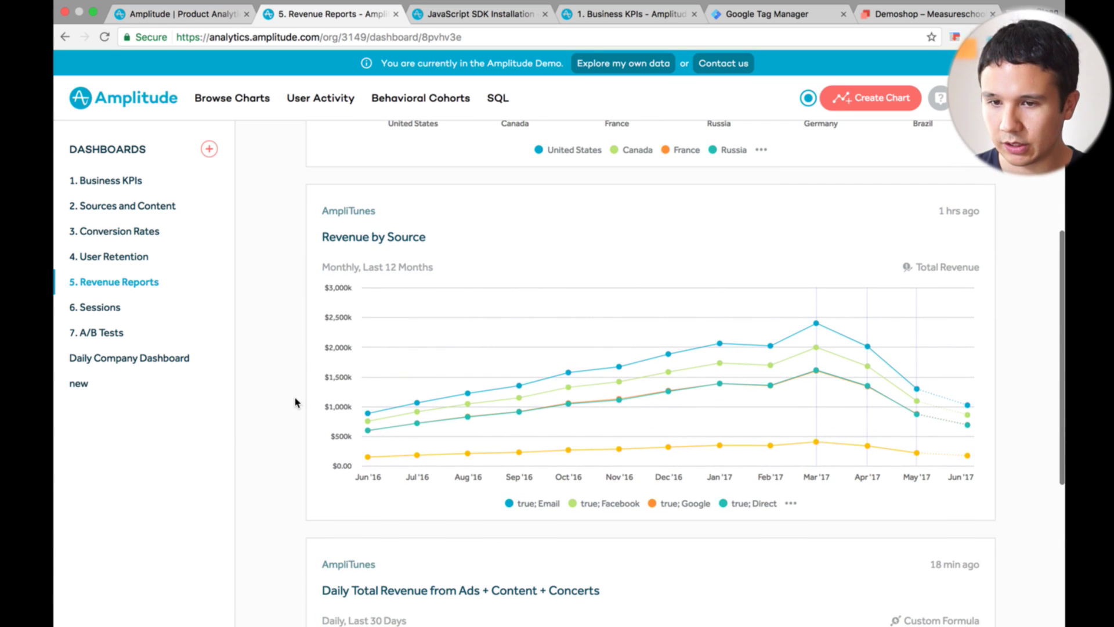
{"action": "scroll", "coordinate": [296, 402], "scroll_direction": "down", "scroll_amount": 5}
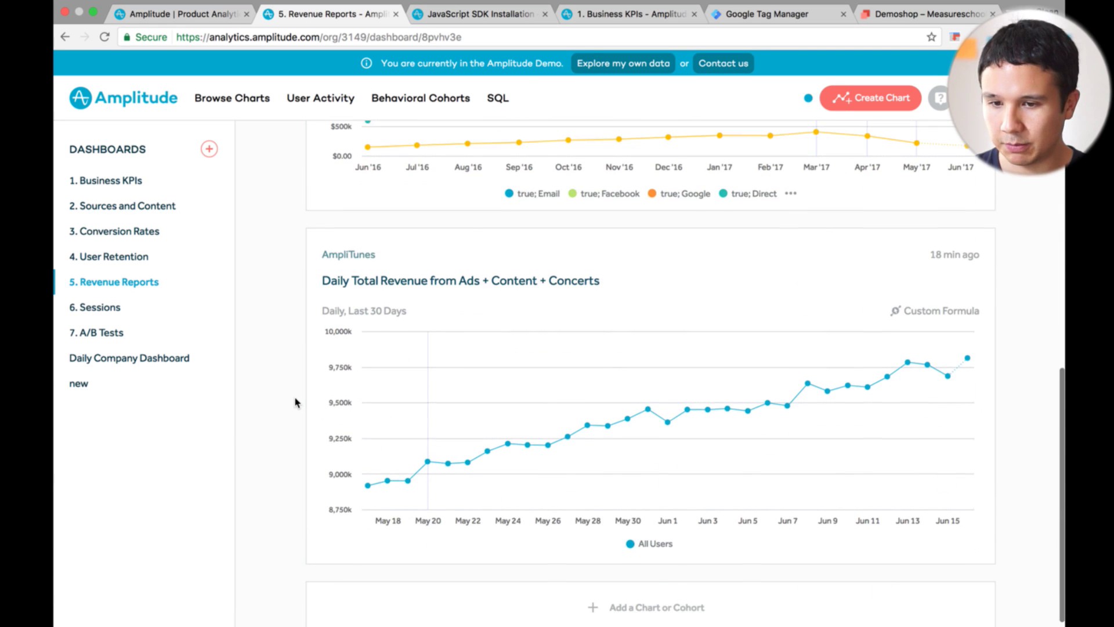
View the A/B Tests dashboard and examine its sign-up flow, picture size and cart retargeting charts
{"action": "left_click", "coordinate": [85, 332]}
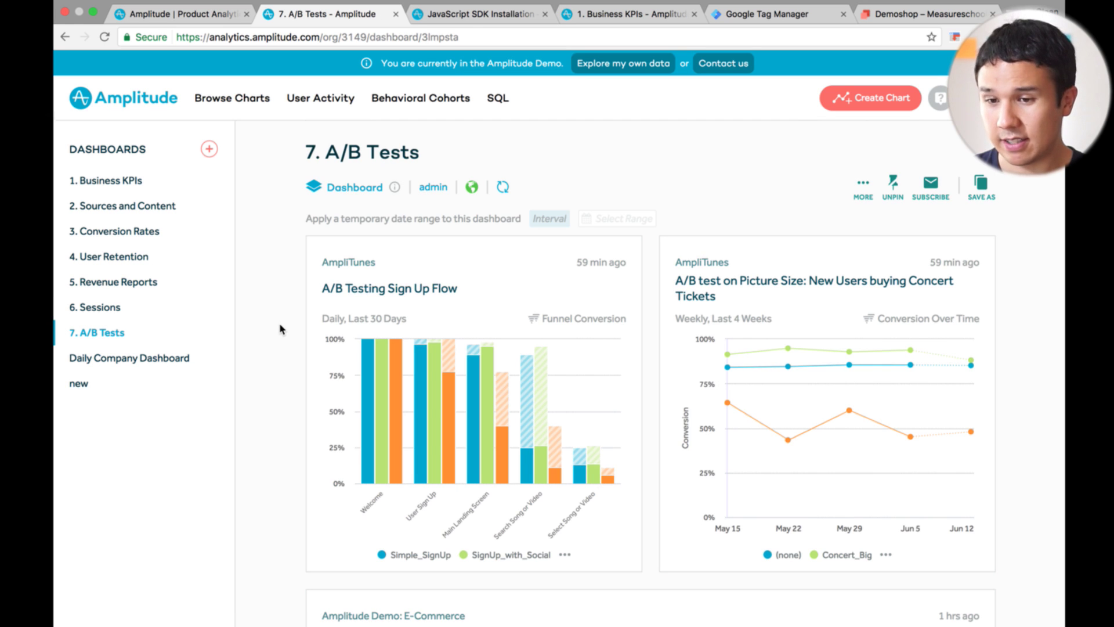
{"action": "scroll", "coordinate": [280, 329], "scroll_direction": "down", "scroll_amount": 7}
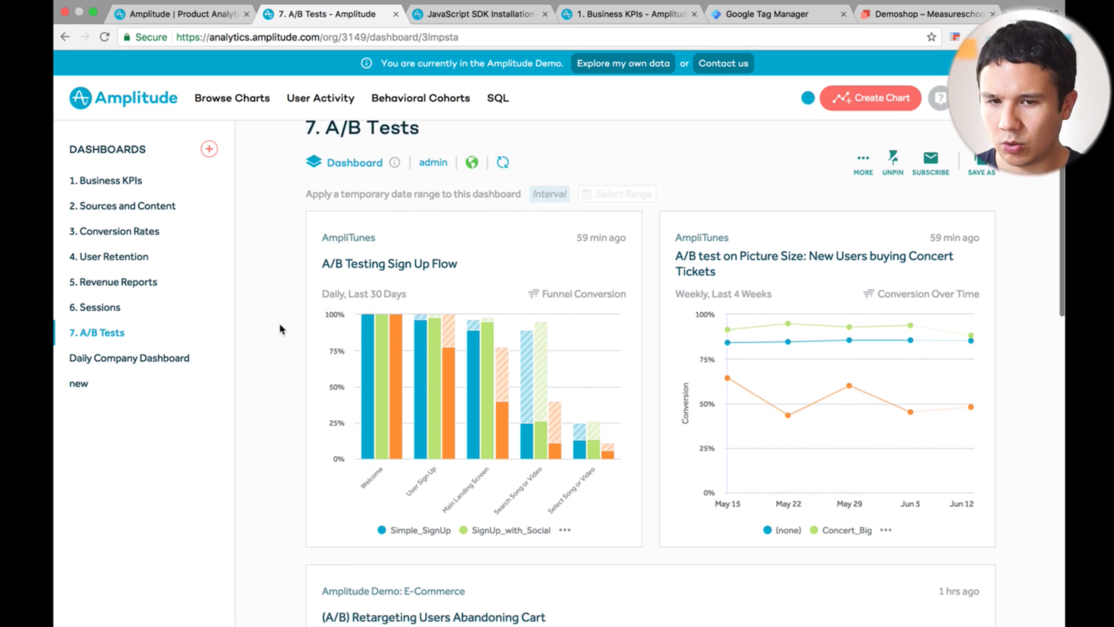
{"action": "scroll", "coordinate": [280, 329], "scroll_direction": "up", "scroll_amount": 8}
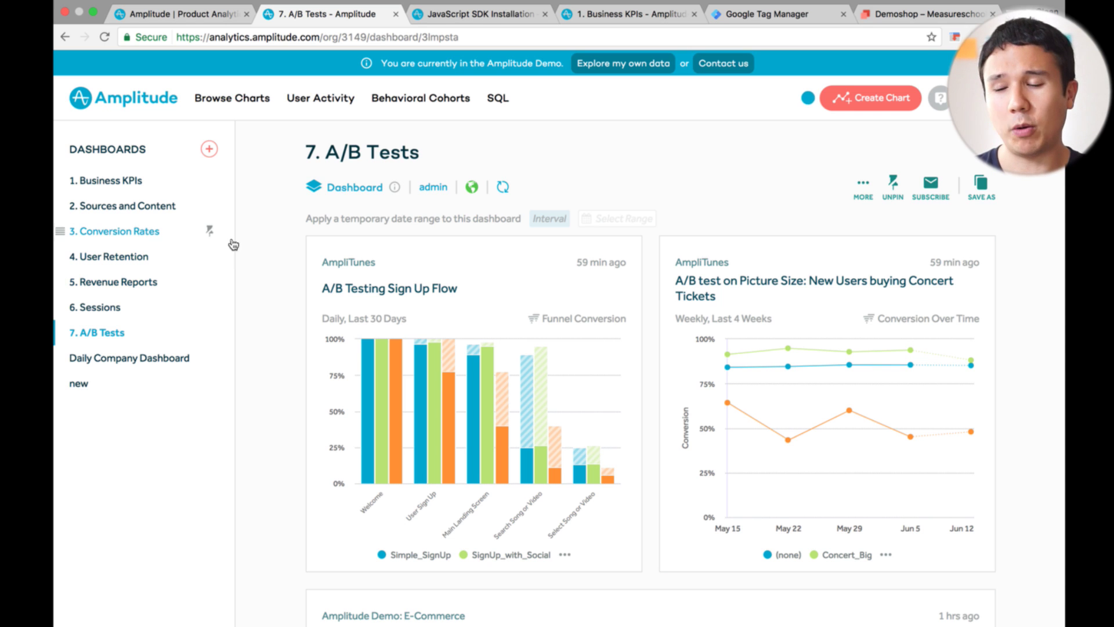
Create a new dashboard named "demo"
{"action": "left_click", "coordinate": [210, 149]}
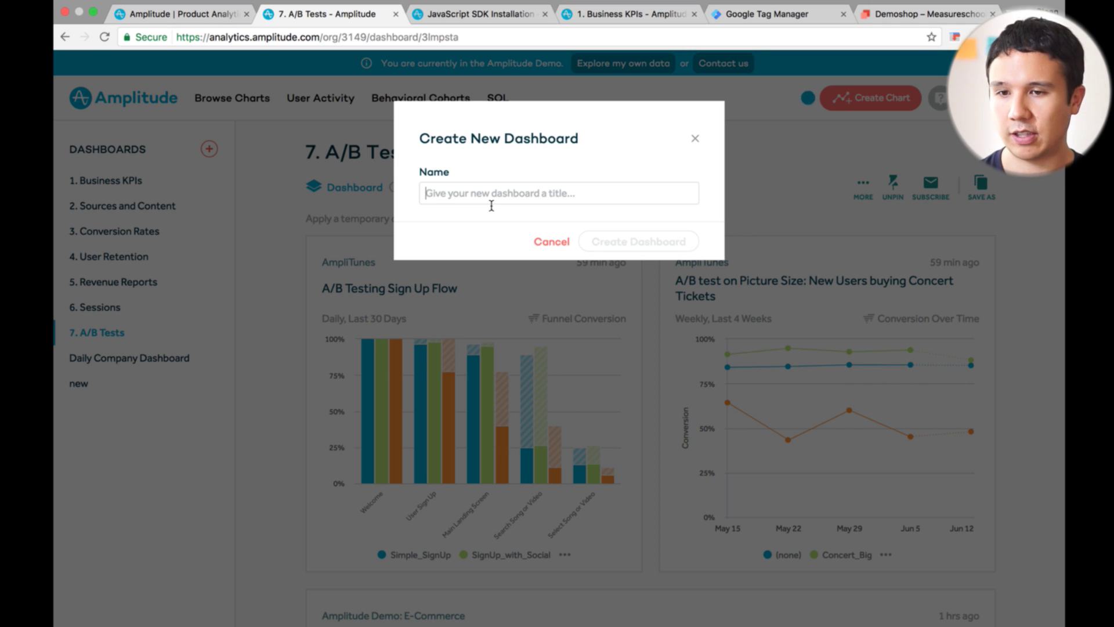
{"action": "type", "text": "demo"}
{"action": "key", "text": "Return"}
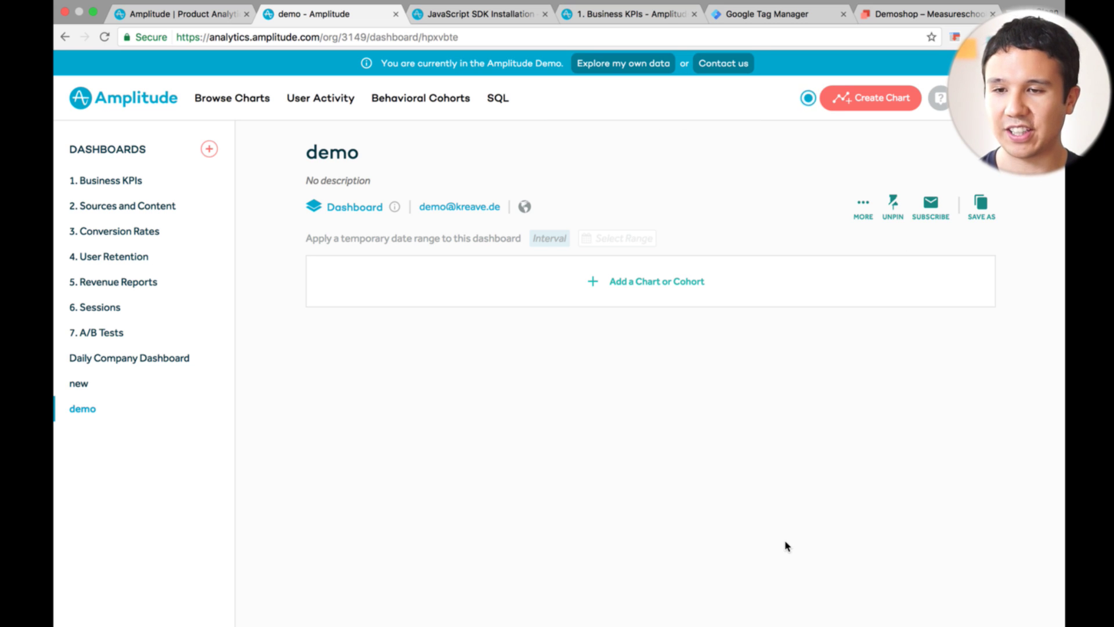
Add the existing AmpliTunes chart "Conversion to First Purchase within 30 days" to the demo dashboard
{"action": "left_click", "coordinate": [655, 282]}
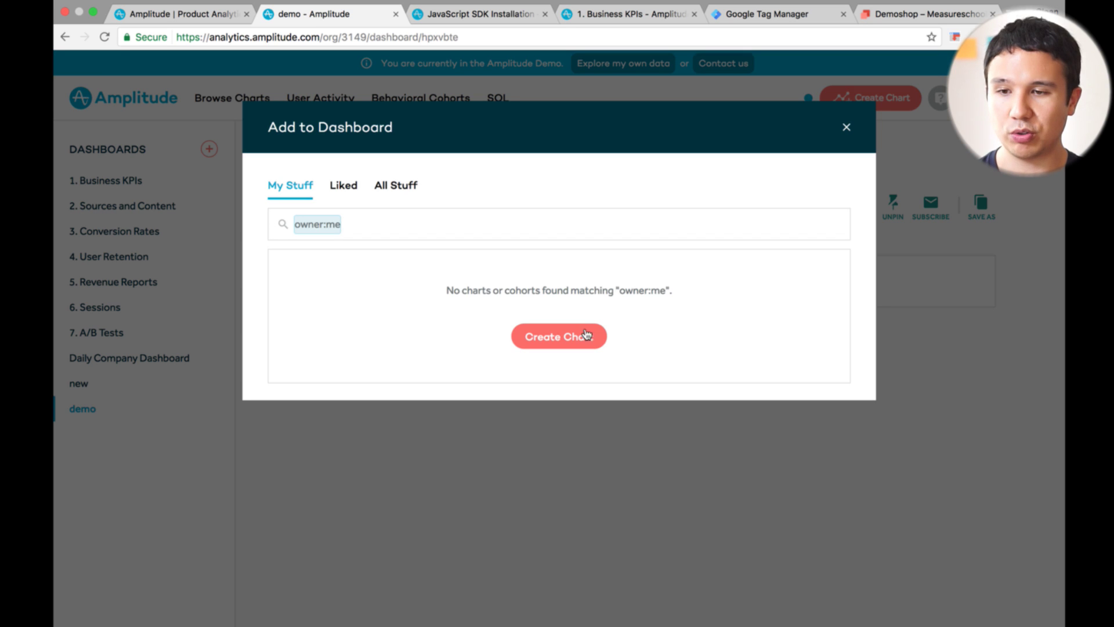
{"action": "left_click", "coordinate": [348, 191]}
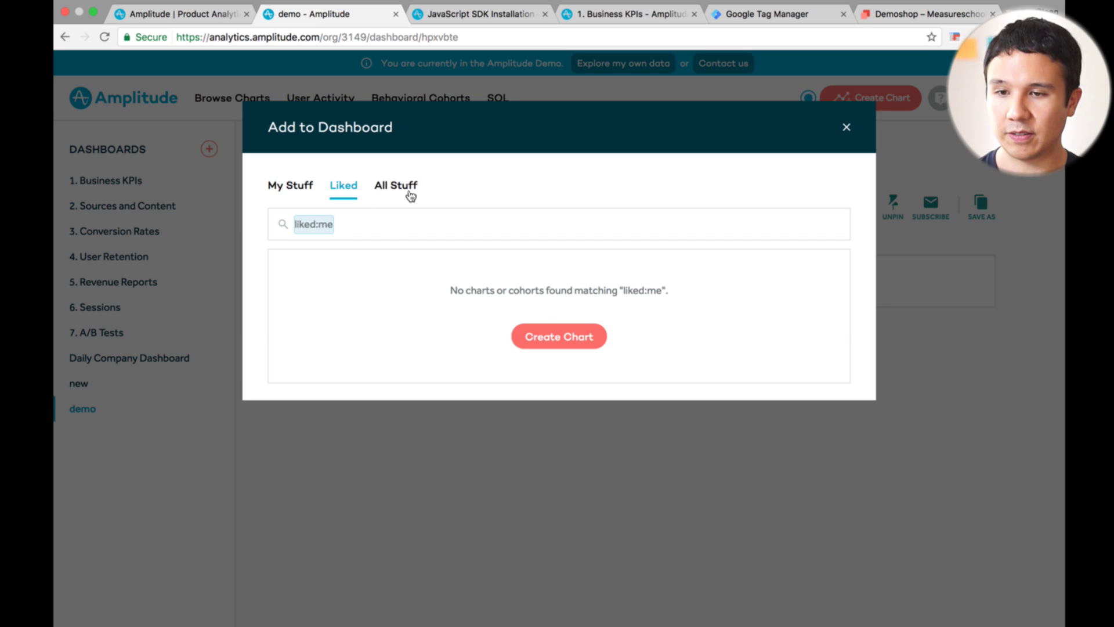
{"action": "left_click", "coordinate": [409, 194]}
{"action": "scroll", "coordinate": [435, 373], "scroll_direction": "down", "scroll_amount": 3}
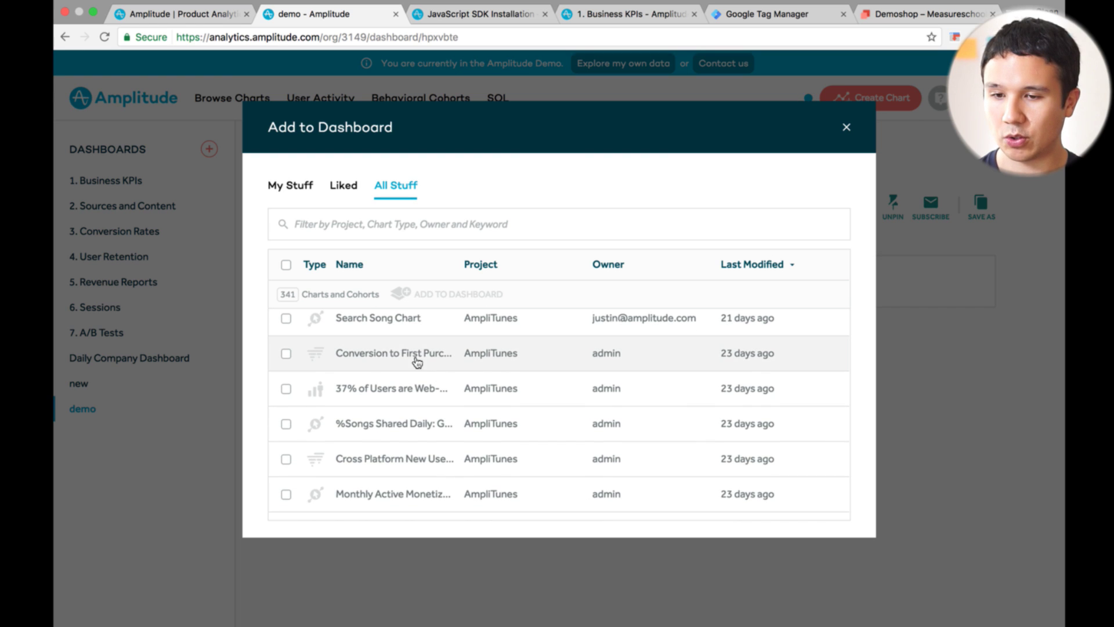
{"action": "left_click", "coordinate": [380, 361]}
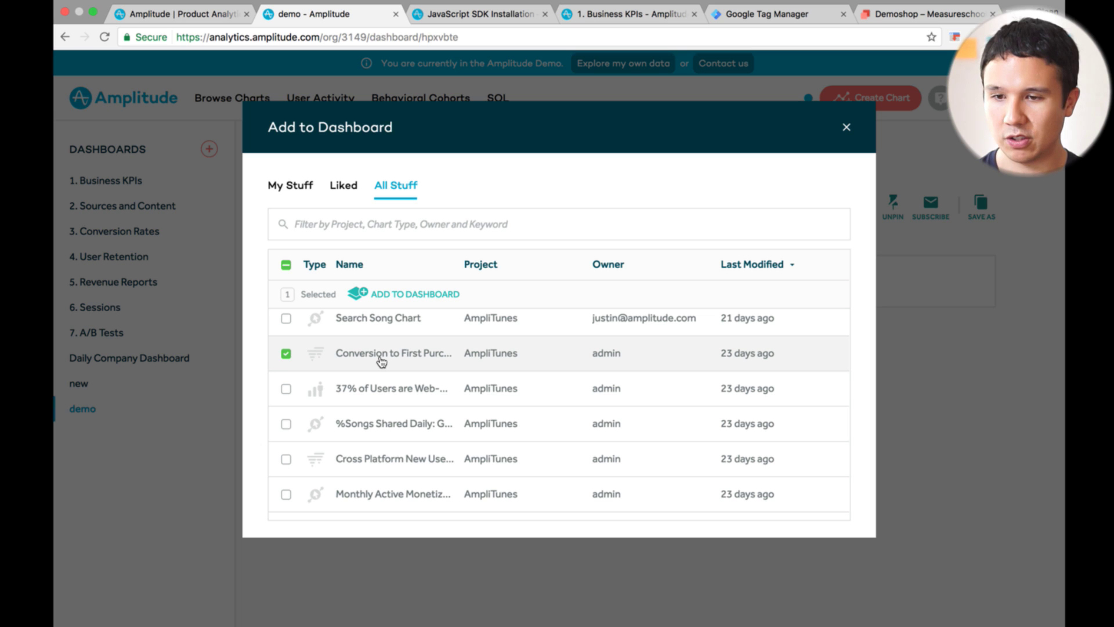
{"action": "scroll", "coordinate": [382, 365], "scroll_direction": "down", "scroll_amount": 5}
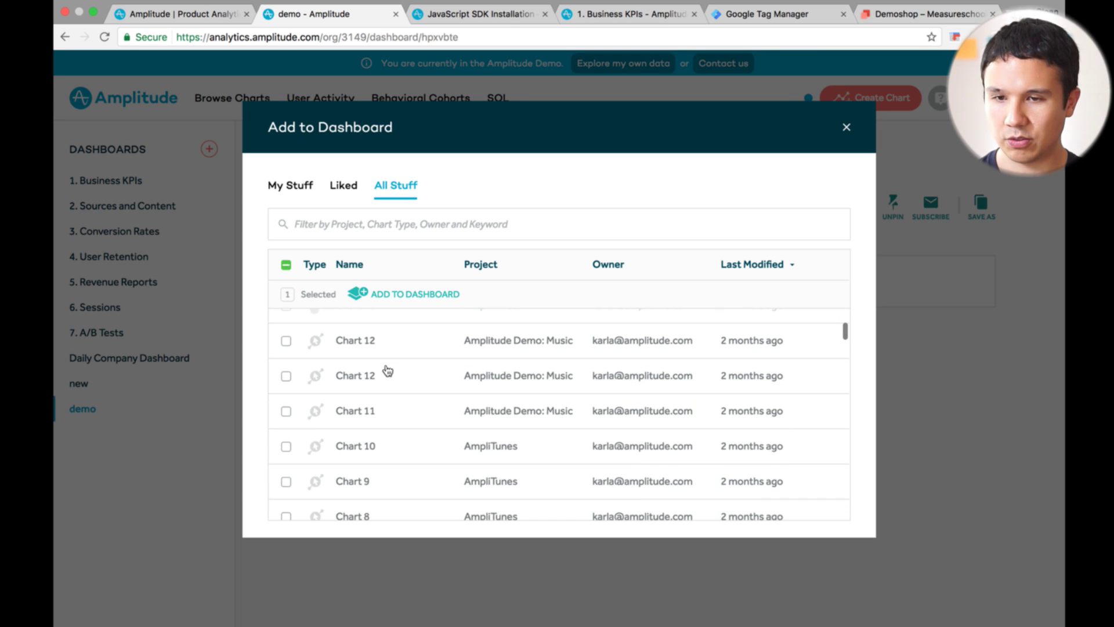
{"action": "scroll", "coordinate": [388, 370], "scroll_direction": "down", "scroll_amount": 10}
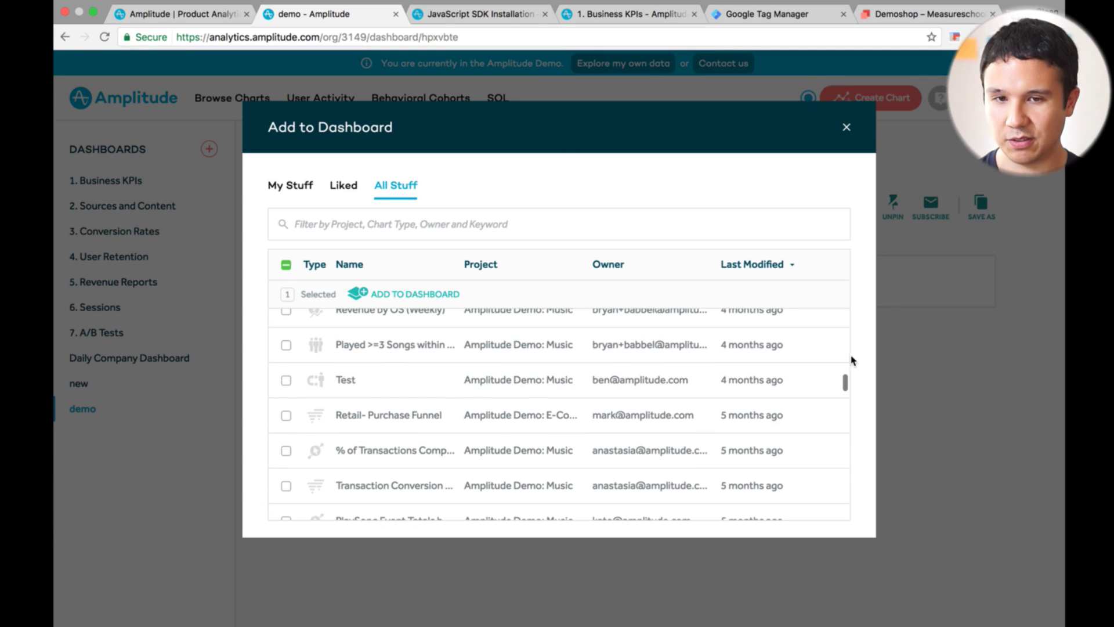
{"action": "scroll", "coordinate": [759, 403], "scroll_direction": "down", "scroll_amount": 15}
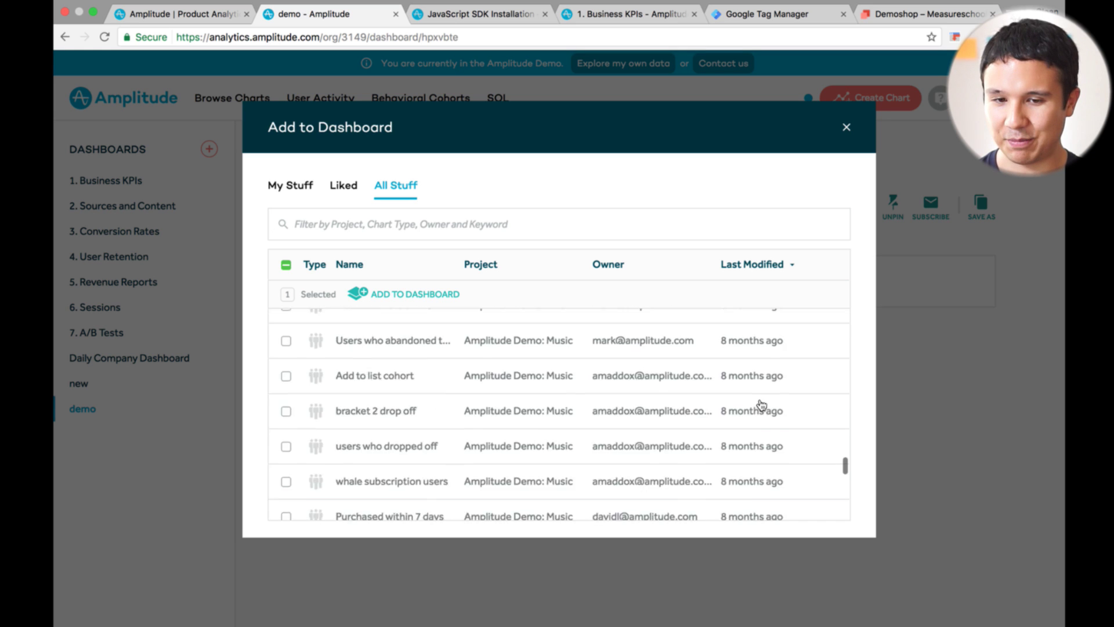
{"action": "scroll", "coordinate": [761, 405], "scroll_direction": "up", "scroll_amount": 10}
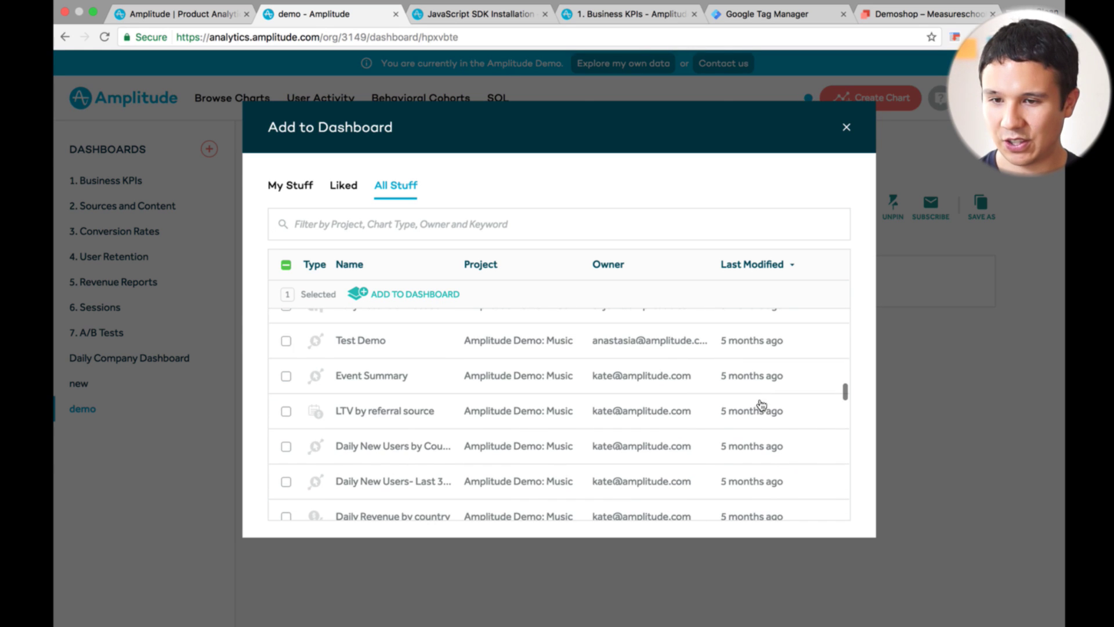
{"action": "left_click", "coordinate": [405, 297]}
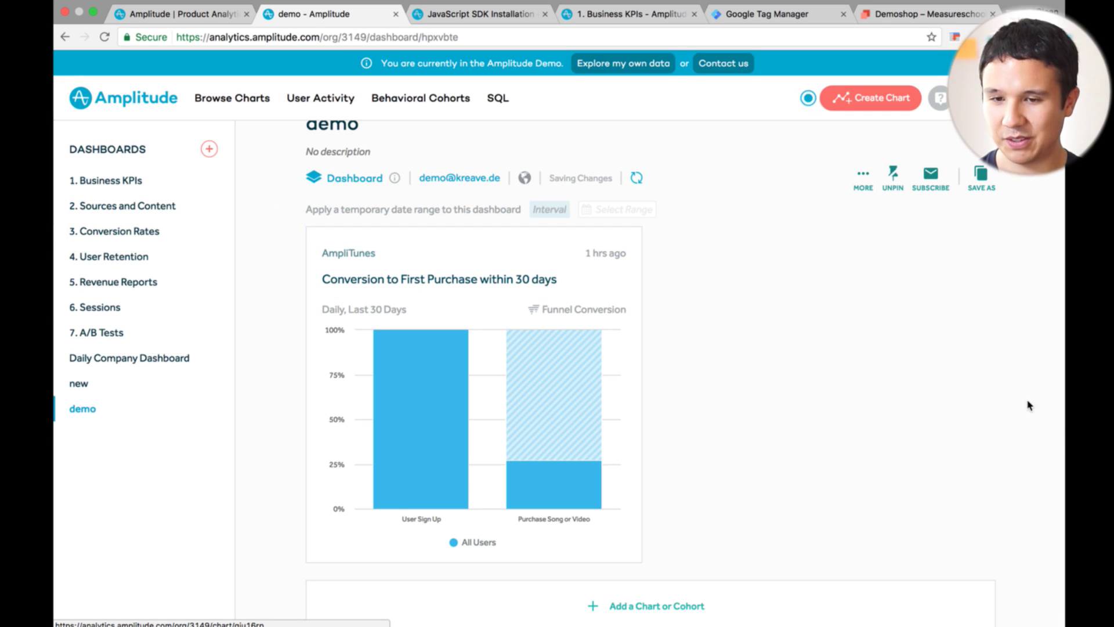
{"action": "mouse_move", "coordinate": [549, 409]}
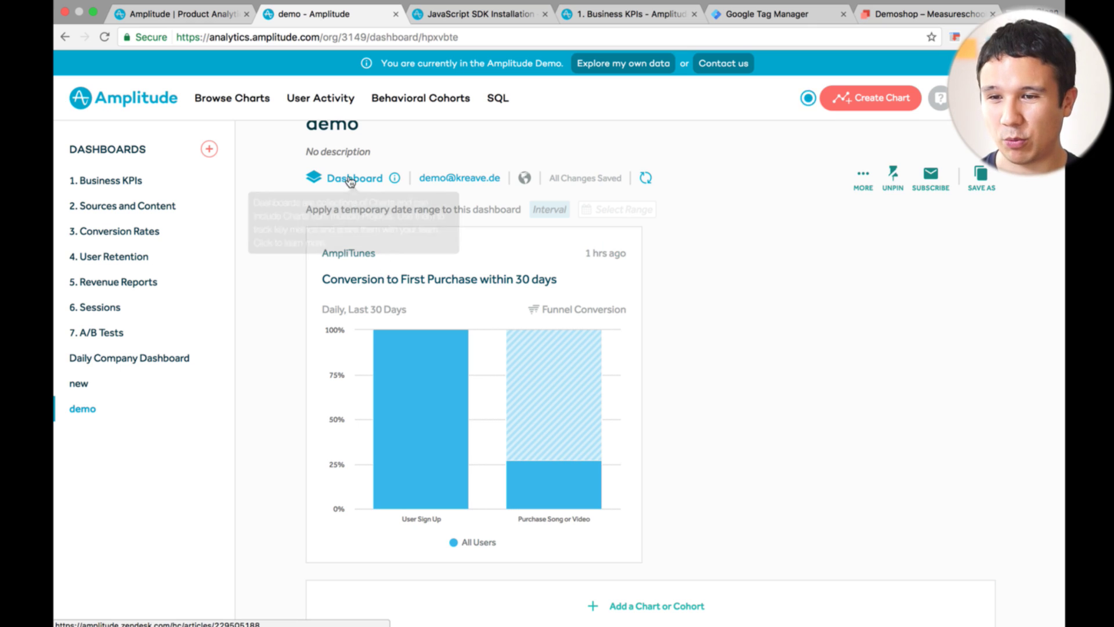
{"action": "scroll", "coordinate": [774, 293], "scroll_direction": "up", "scroll_amount": 1}
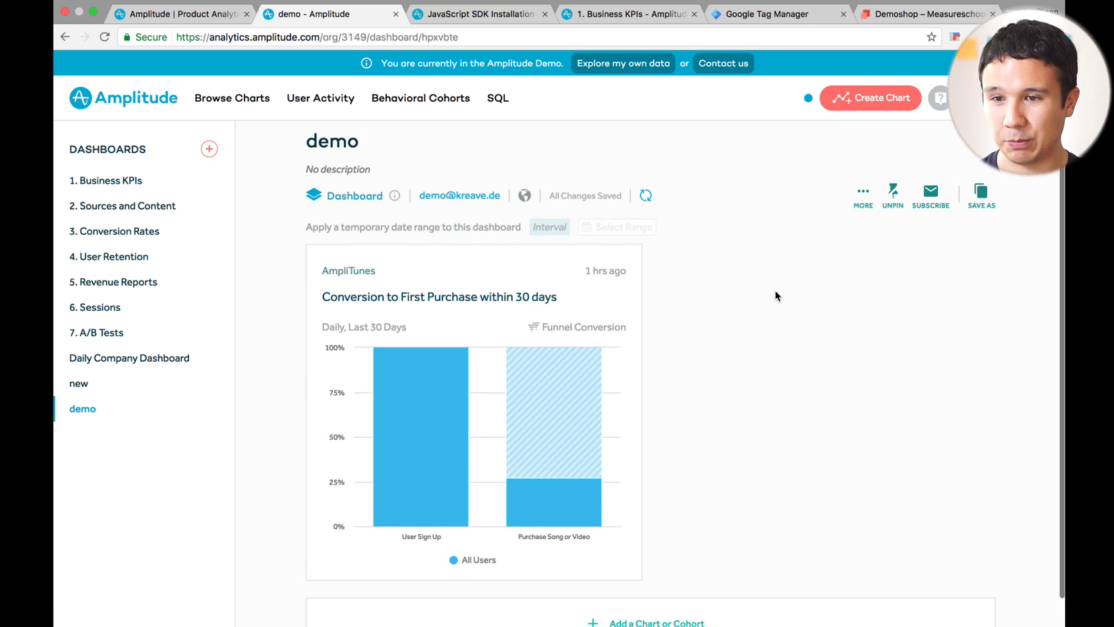
Create an Event Segmentation chart in the Amplitude Demo: E-Commerce project for the Abandoned Cart event
{"action": "left_click", "coordinate": [867, 104]}
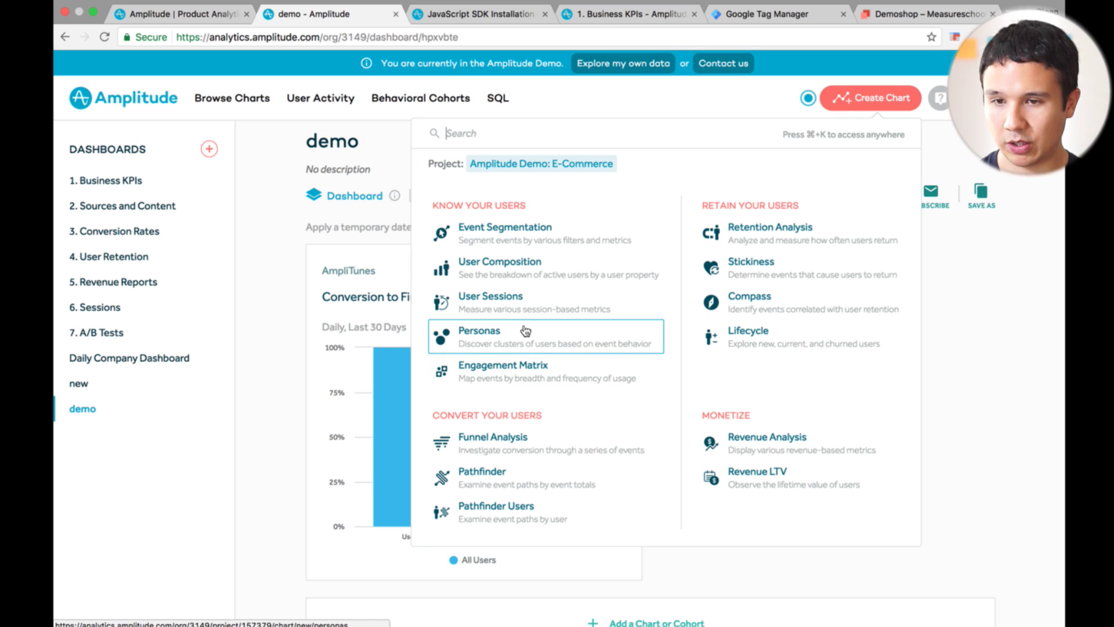
{"action": "left_click", "coordinate": [559, 242]}
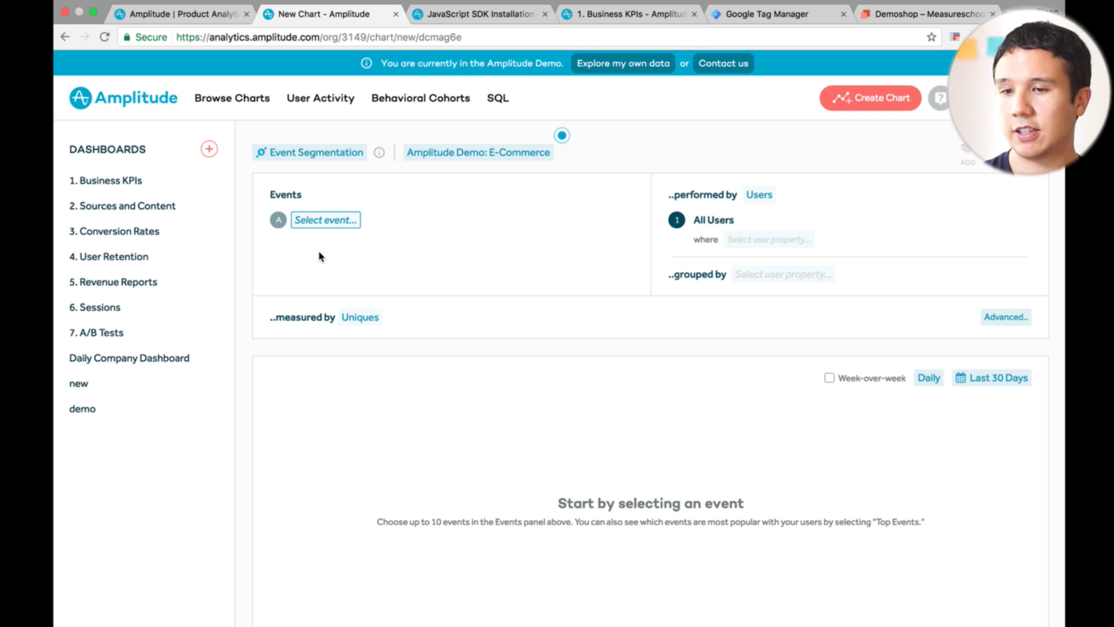
{"action": "left_click", "coordinate": [323, 226]}
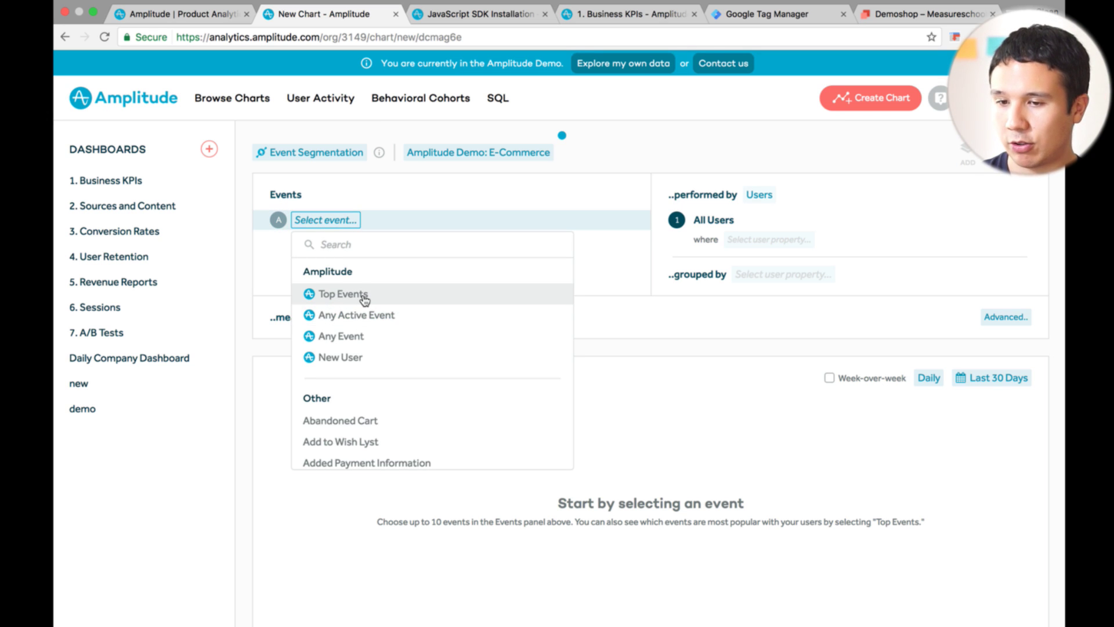
{"action": "scroll", "coordinate": [363, 295], "scroll_direction": "down", "scroll_amount": 3}
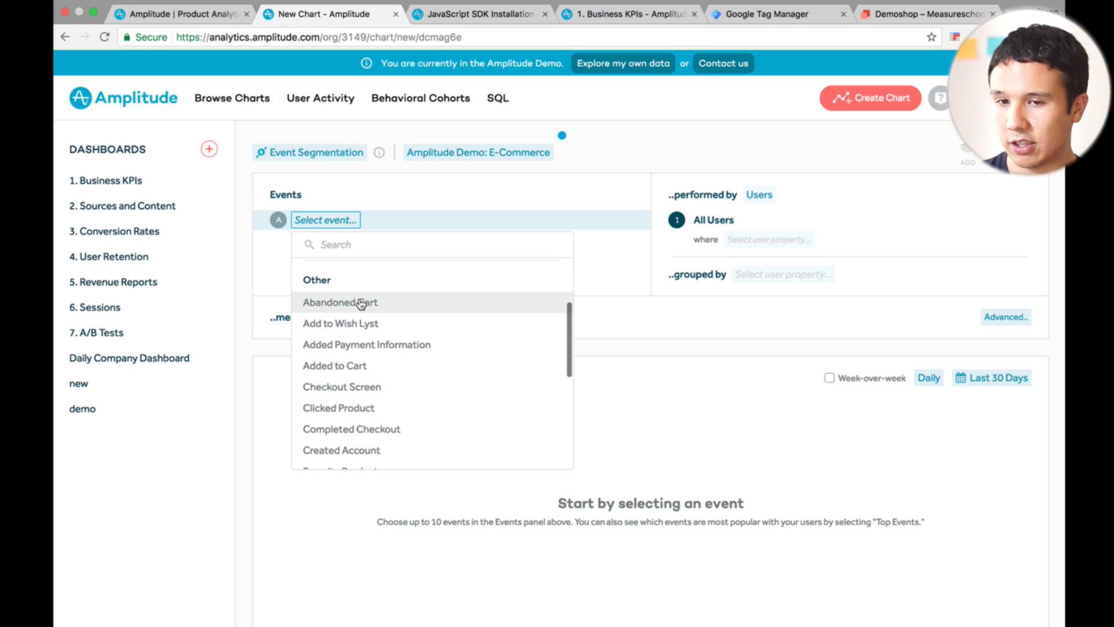
{"action": "left_click", "coordinate": [363, 298]}
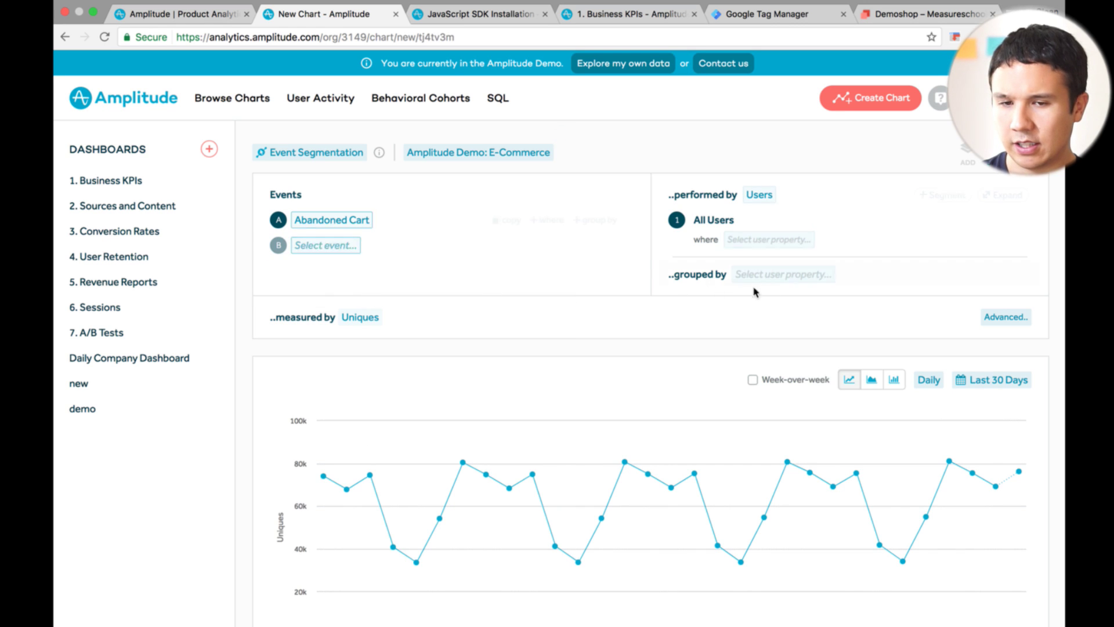
Browse the user properties for the All Users segment and choose Event ID as its filter property
{"action": "left_click", "coordinate": [763, 246]}
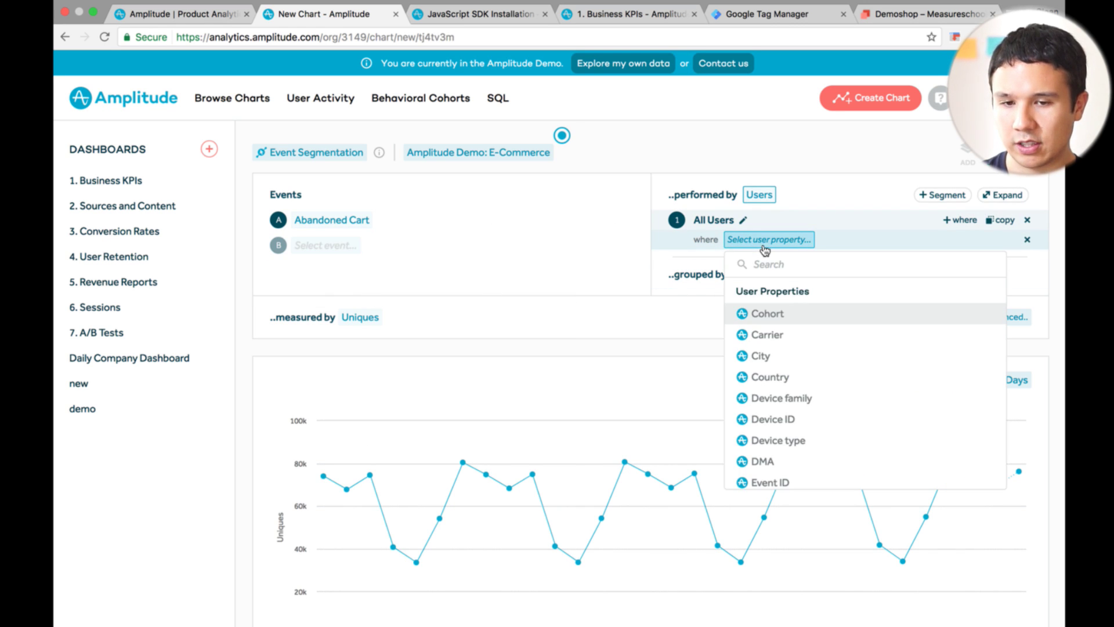
{"action": "scroll", "coordinate": [800, 358], "scroll_direction": "down", "scroll_amount": 2}
{"action": "scroll", "coordinate": [800, 360], "scroll_direction": "up", "scroll_amount": 2}
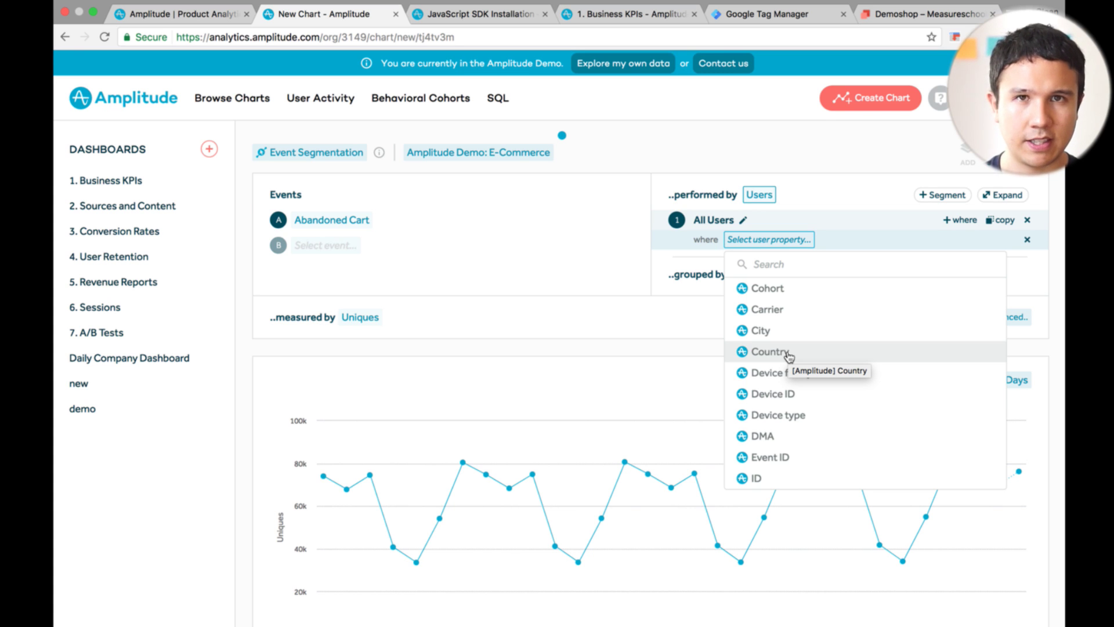
{"action": "scroll", "coordinate": [798, 365], "scroll_direction": "down", "scroll_amount": 1}
{"action": "scroll", "coordinate": [800, 377], "scroll_direction": "down", "scroll_amount": 2}
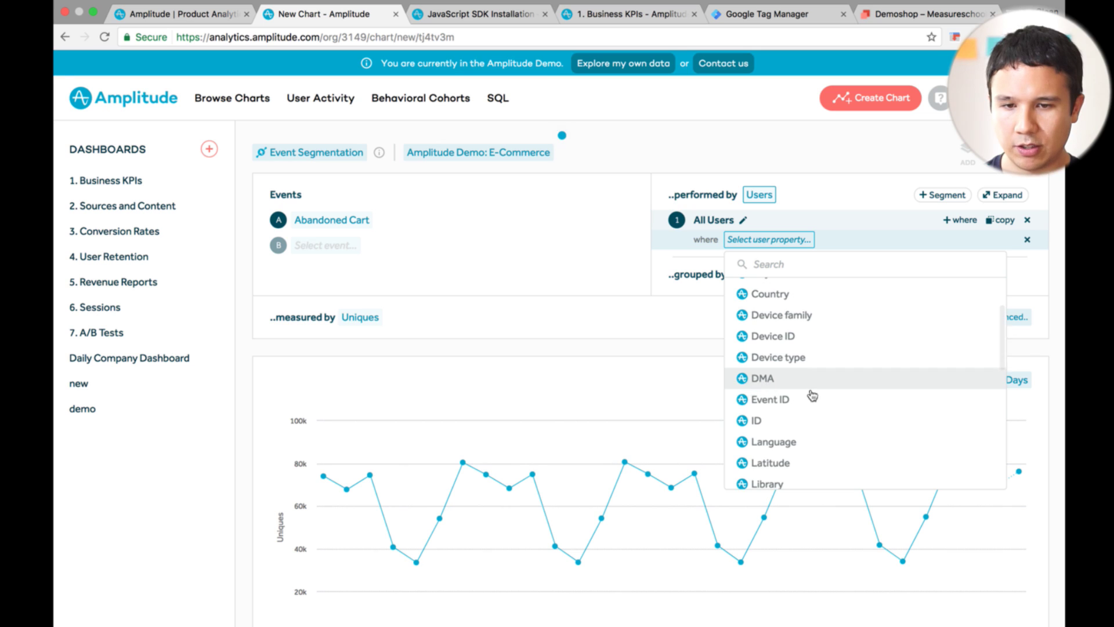
{"action": "scroll", "coordinate": [807, 392], "scroll_direction": "down", "scroll_amount": 2}
{"action": "left_click", "coordinate": [789, 352]}
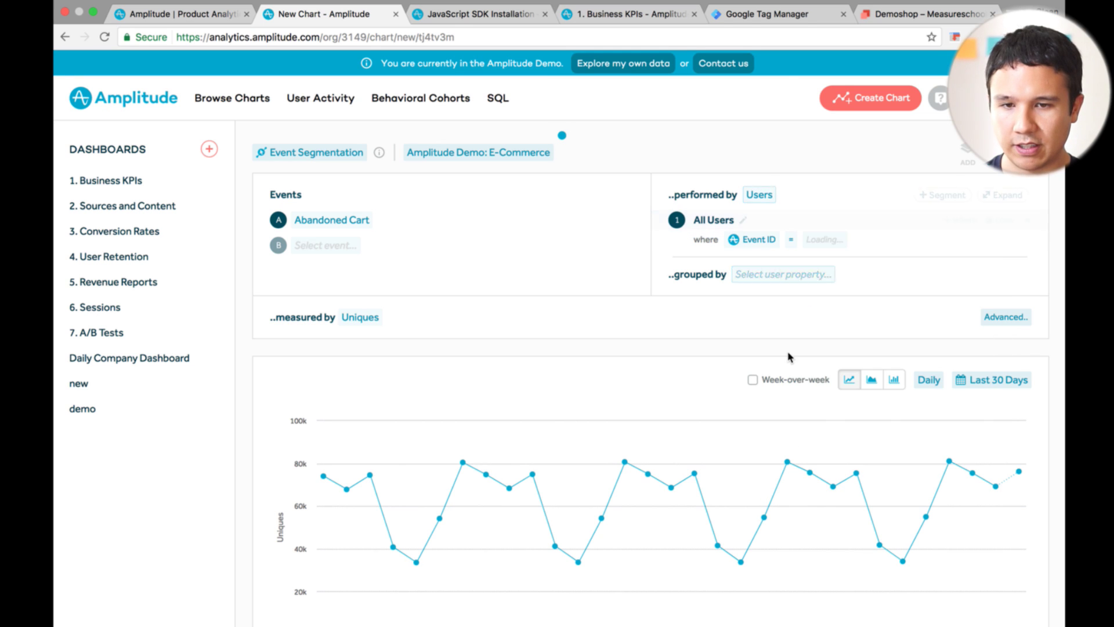
Review the comparison operators for the Event ID filter and apply the value (none) with the equals operator
{"action": "left_click", "coordinate": [836, 240]}
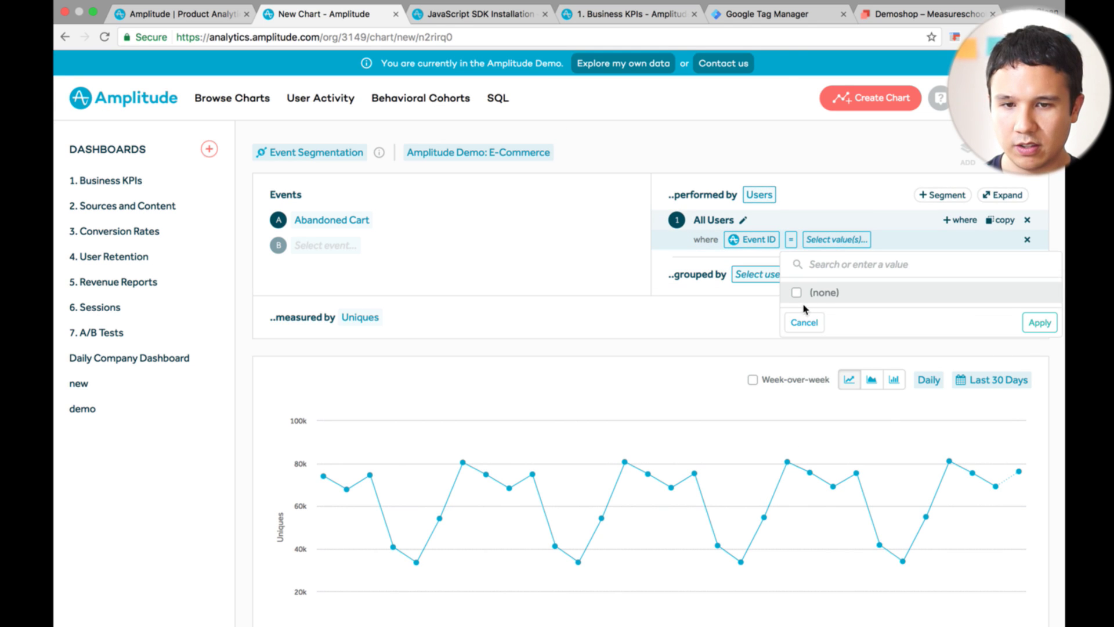
{"action": "left_click", "coordinate": [790, 240]}
{"action": "scroll", "coordinate": [823, 365], "scroll_direction": "down", "scroll_amount": 4}
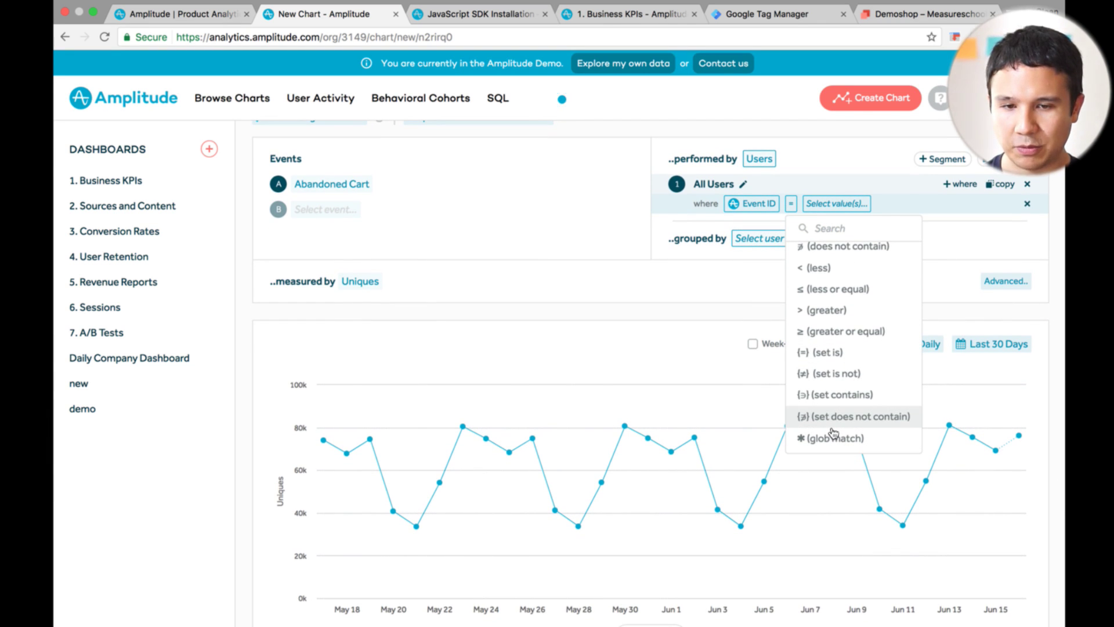
{"action": "scroll", "coordinate": [834, 432], "scroll_direction": "up", "scroll_amount": 5}
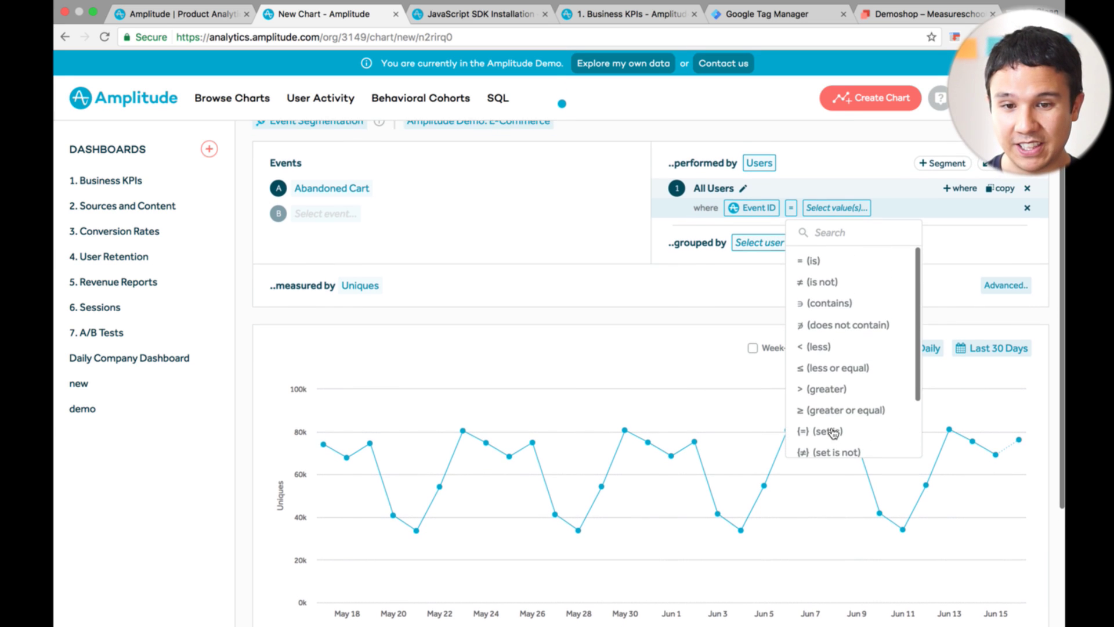
{"action": "left_click", "coordinate": [838, 212]}
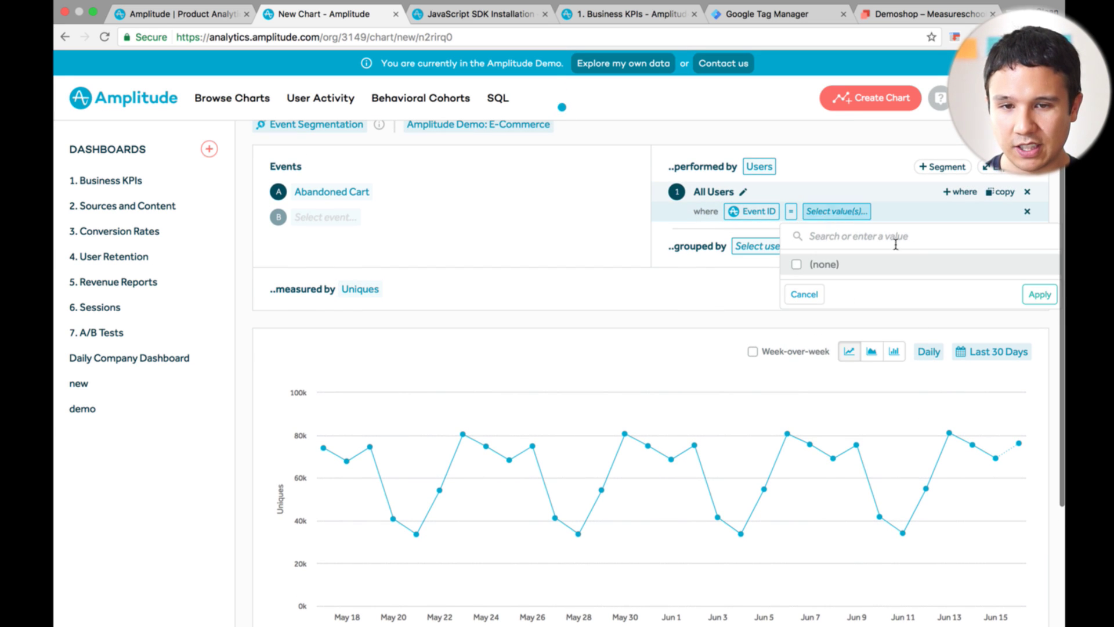
{"action": "left_click", "coordinate": [819, 267]}
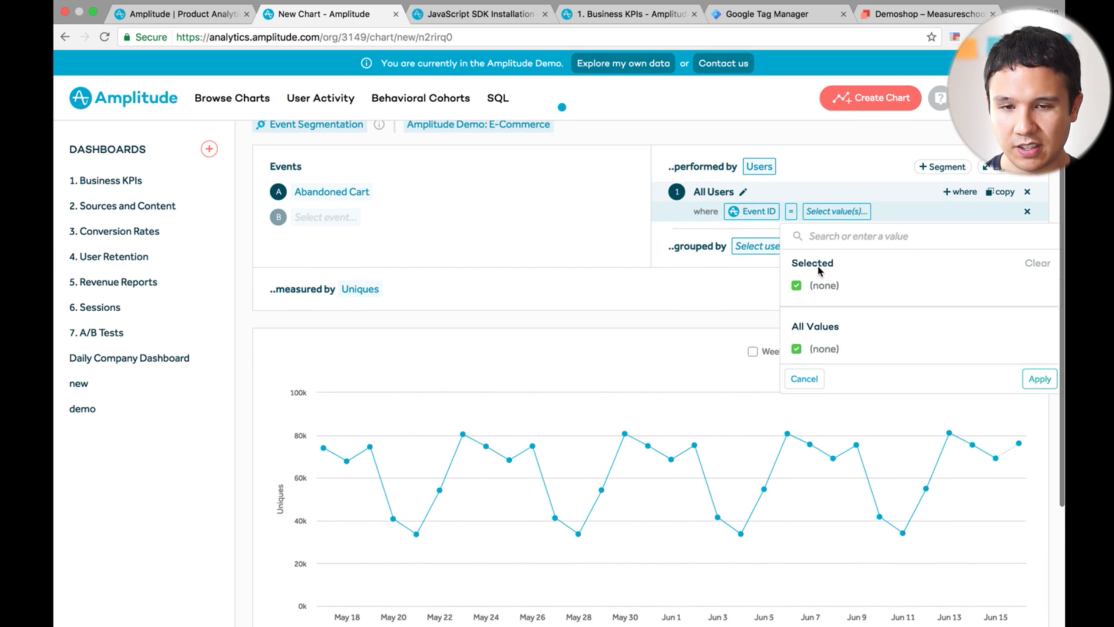
{"action": "left_click", "coordinate": [1036, 380]}
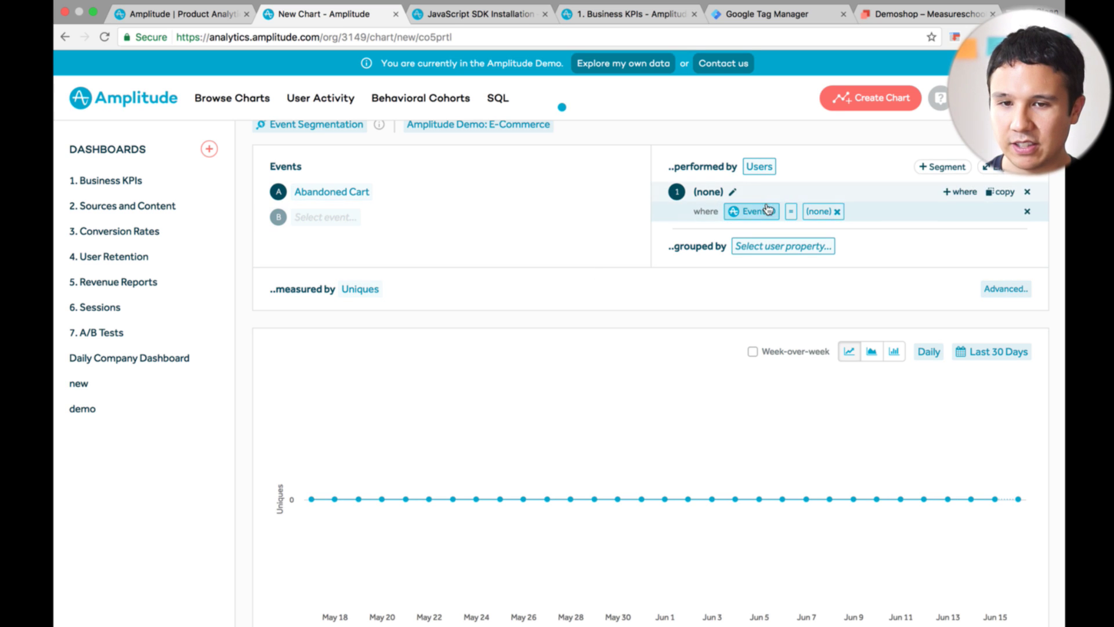
Check the filtered chart and its breakdown, and remove the Event ID filter from the user segment
{"action": "scroll", "coordinate": [734, 256], "scroll_direction": "down", "scroll_amount": 3}
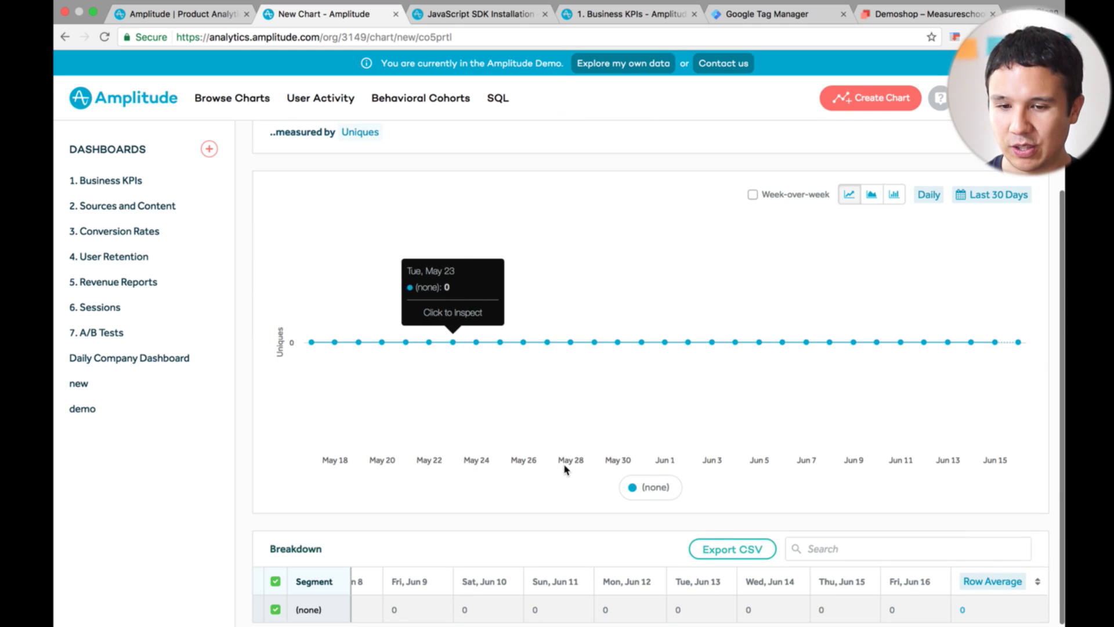
{"action": "scroll", "coordinate": [523, 482], "scroll_direction": "down", "scroll_amount": 1}
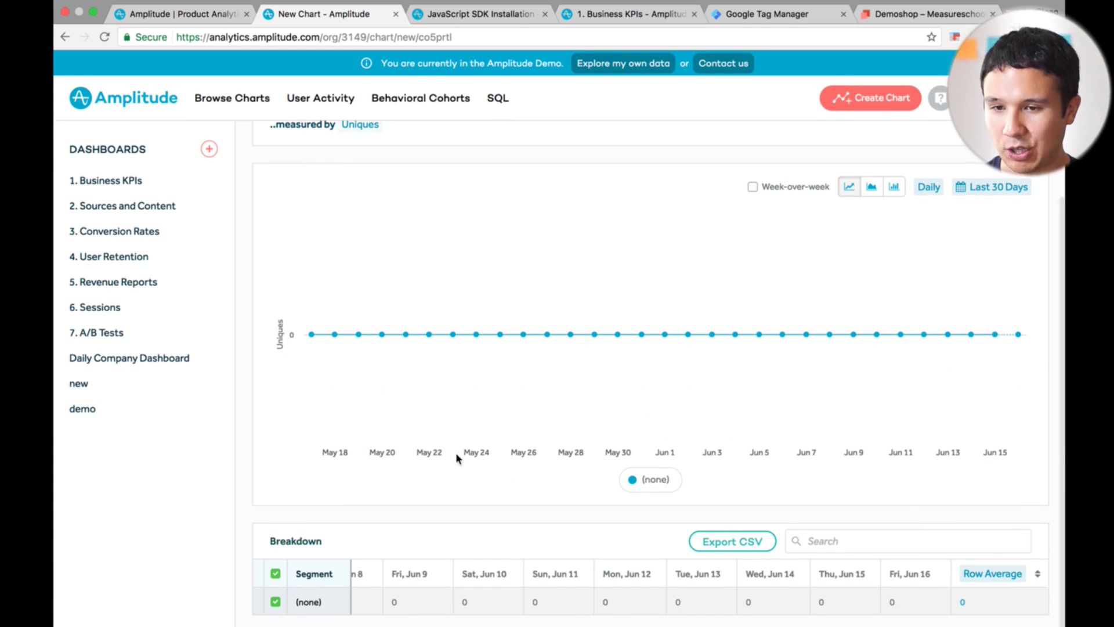
{"action": "scroll", "coordinate": [497, 549], "scroll_direction": "up", "scroll_amount": 4}
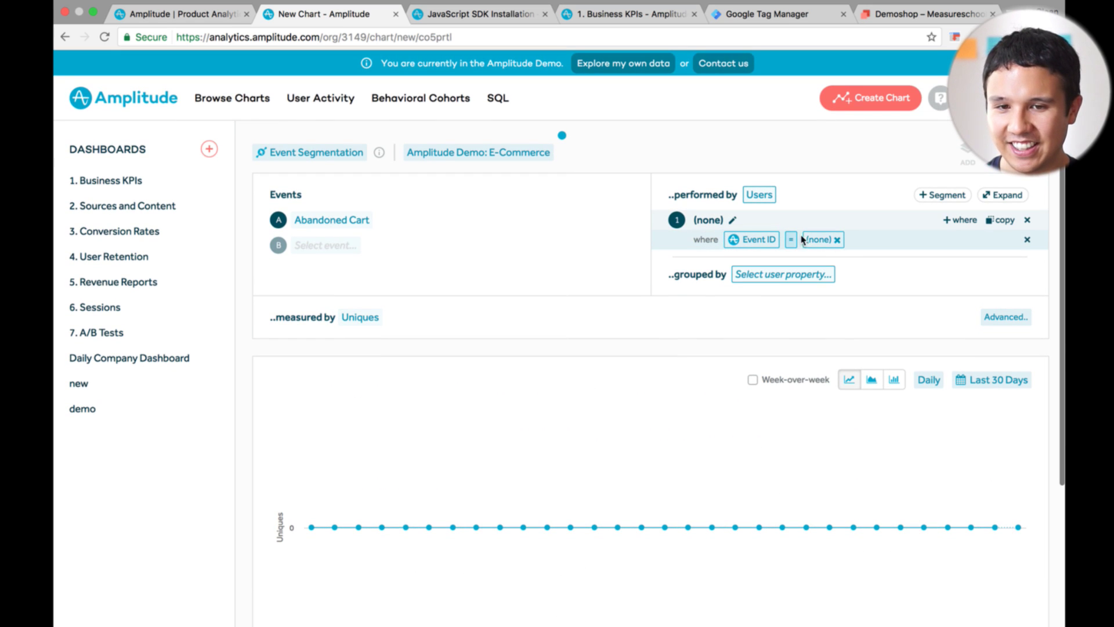
{"action": "left_click", "coordinate": [1026, 239]}
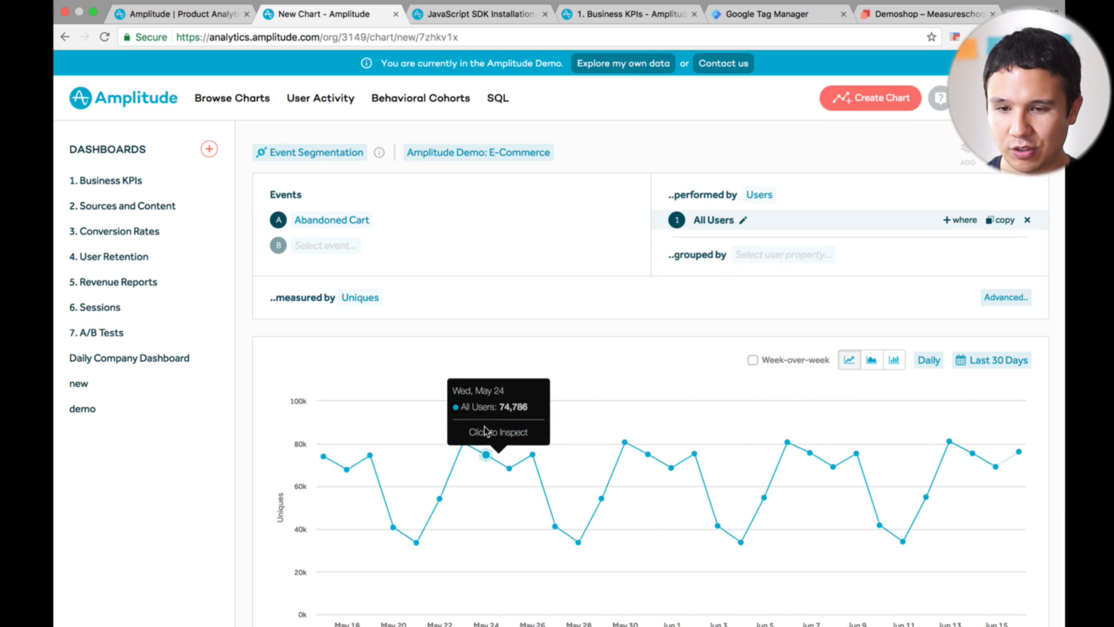
Review the Abandoned Cart line chart with its breakdown table and add a second user segment
{"action": "scroll", "coordinate": [462, 442], "scroll_direction": "down", "scroll_amount": 3}
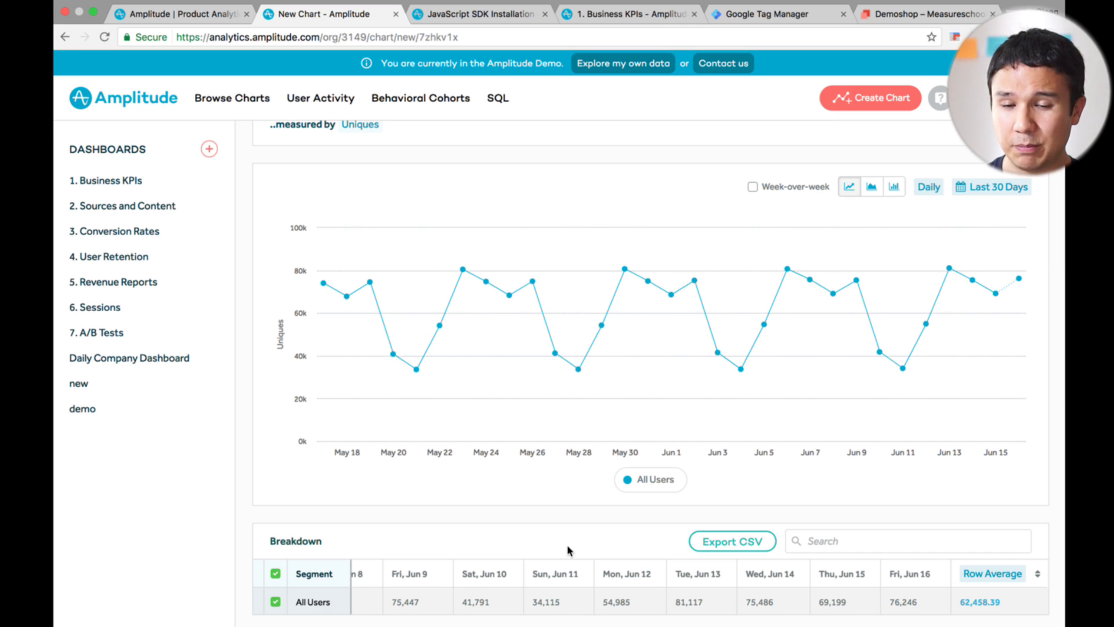
{"action": "scroll", "coordinate": [566, 544], "scroll_direction": "up", "scroll_amount": 3}
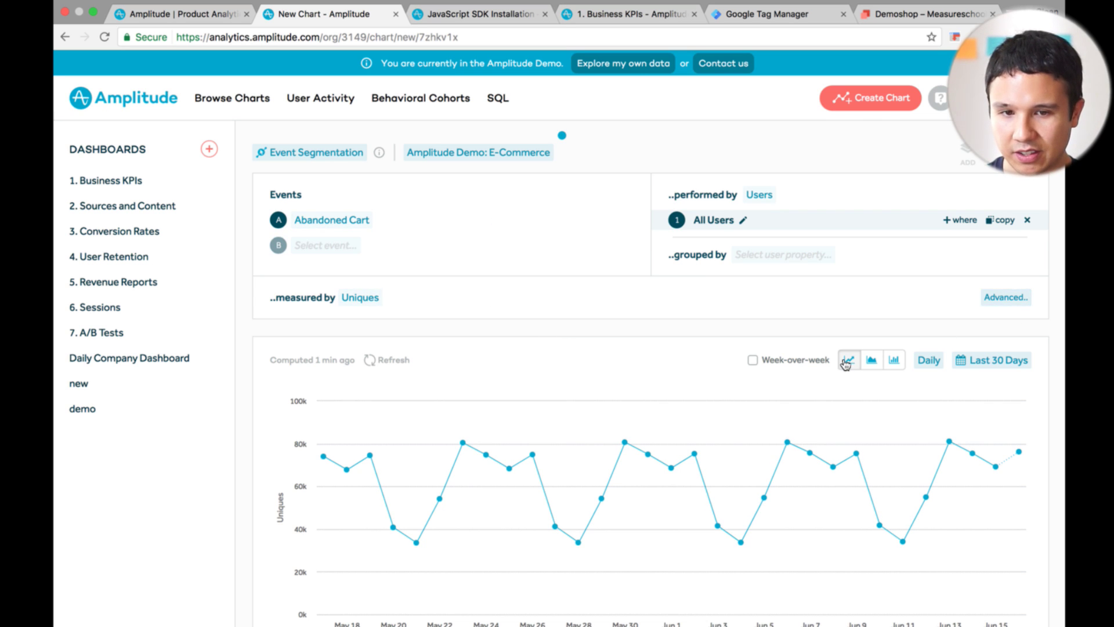
{"action": "scroll", "coordinate": [845, 364], "scroll_direction": "down", "scroll_amount": 3}
{"action": "scroll", "coordinate": [845, 363], "scroll_direction": "down", "scroll_amount": 4}
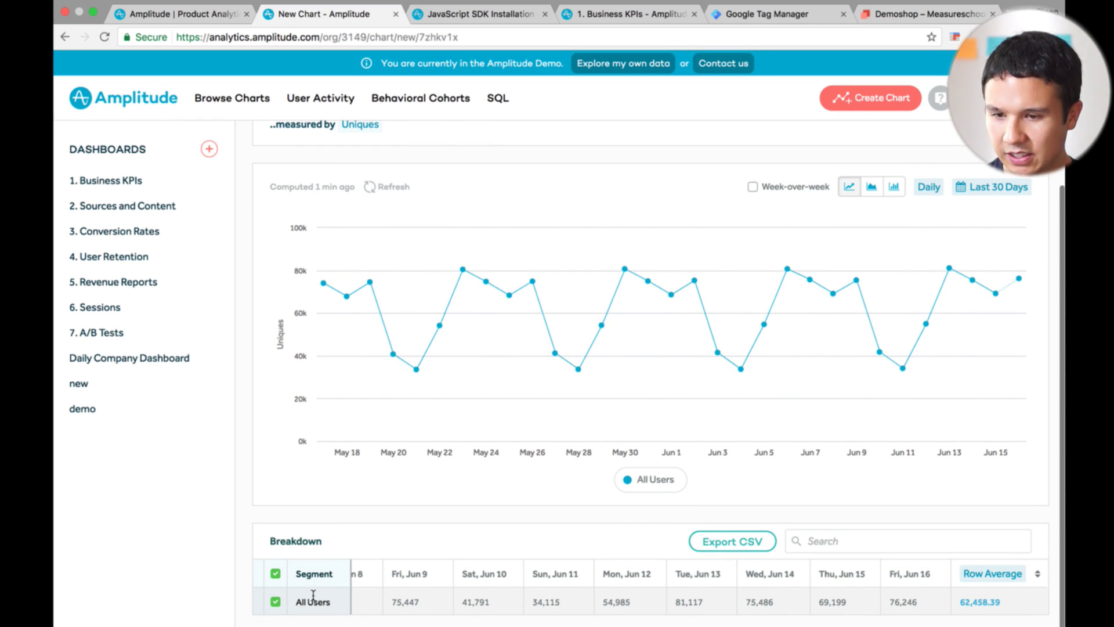
{"action": "scroll", "coordinate": [388, 539], "scroll_direction": "up", "scroll_amount": 5}
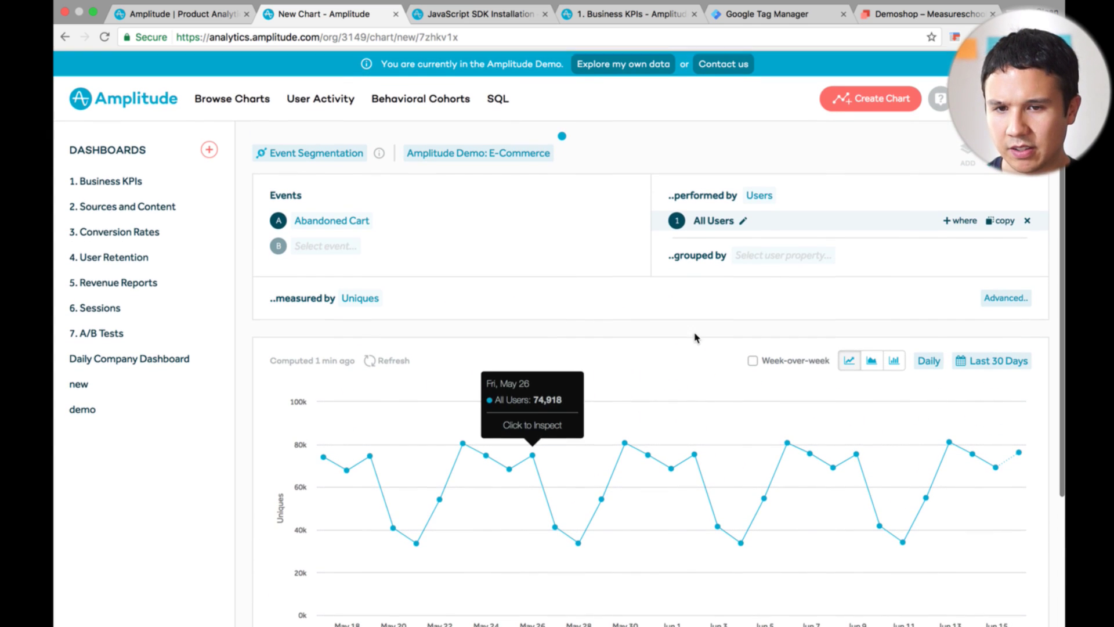
{"action": "left_click", "coordinate": [942, 194]}
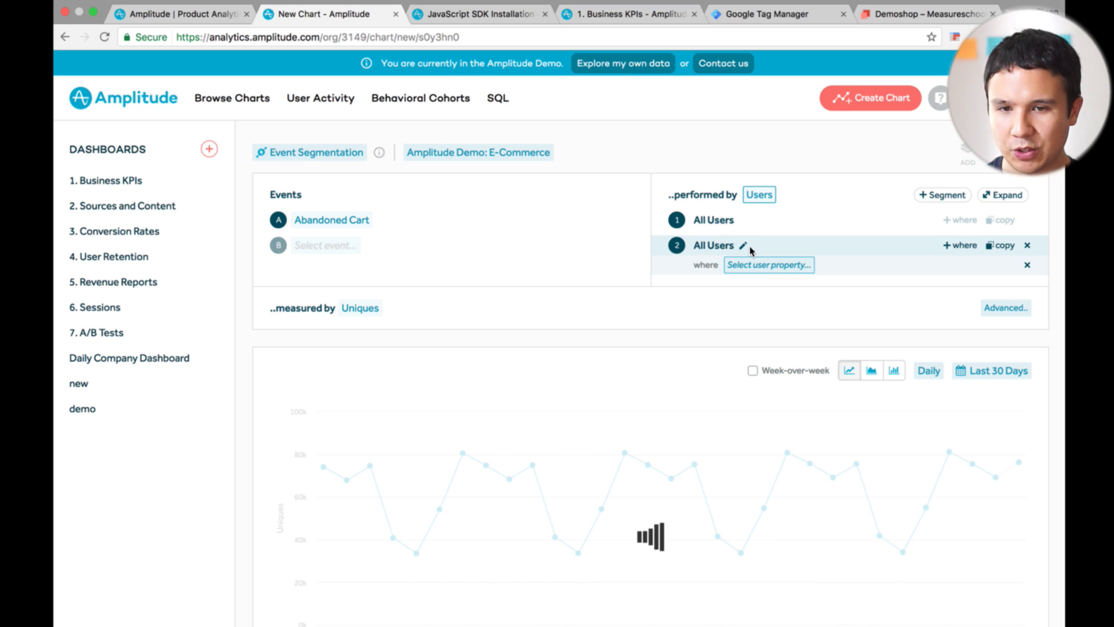
{"action": "left_click", "coordinate": [738, 266]}
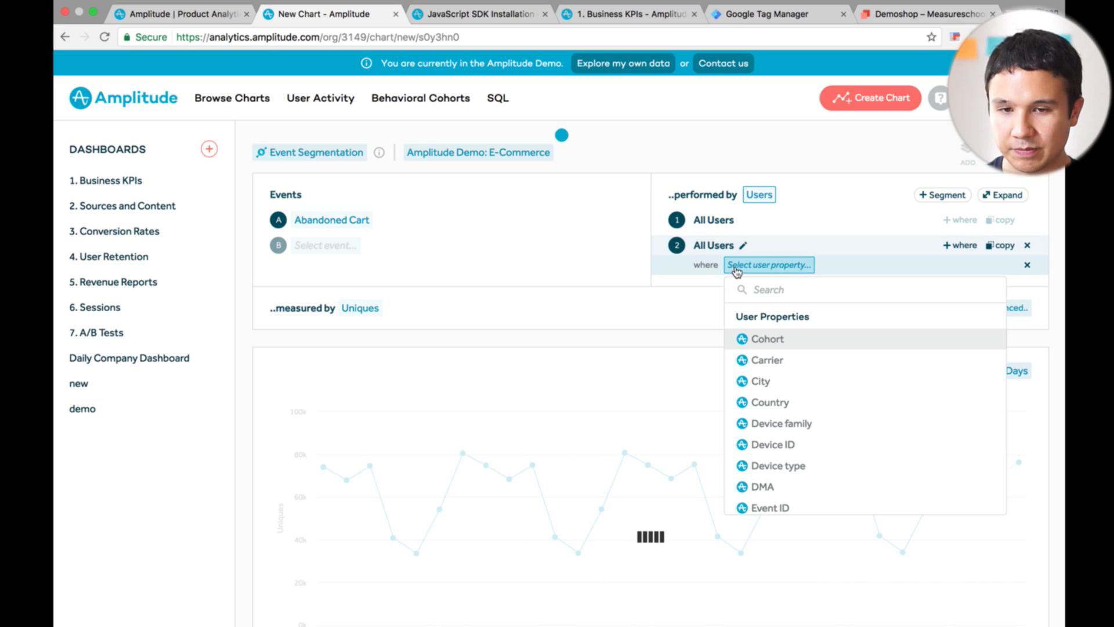
{"action": "left_click", "coordinate": [766, 443]}
{"action": "left_click", "coordinate": [830, 264]}
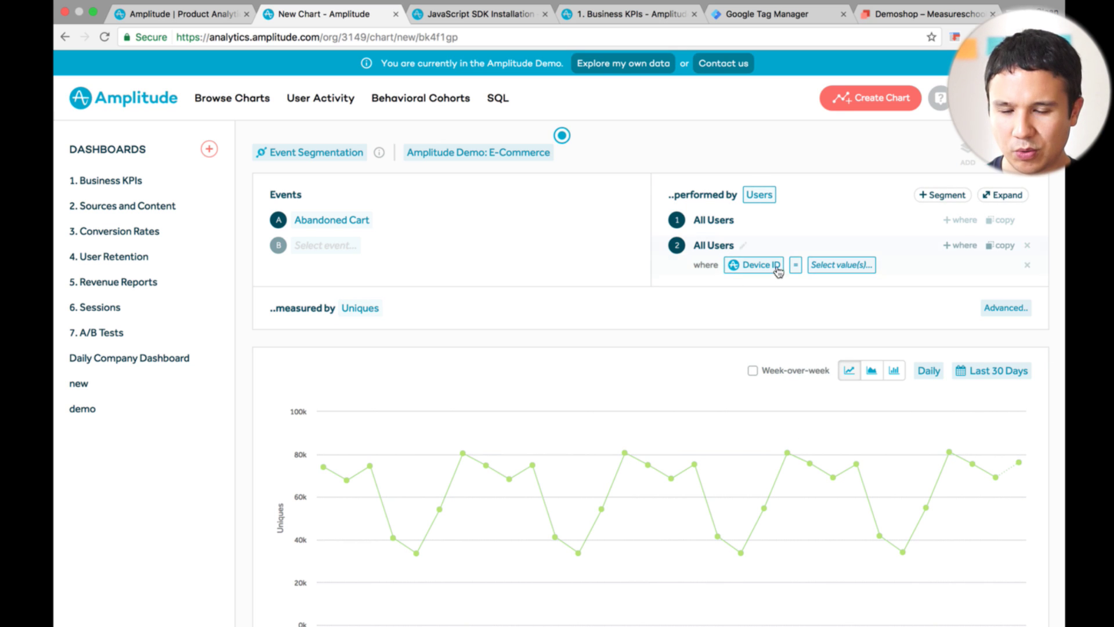
{"action": "left_click", "coordinate": [705, 246]}
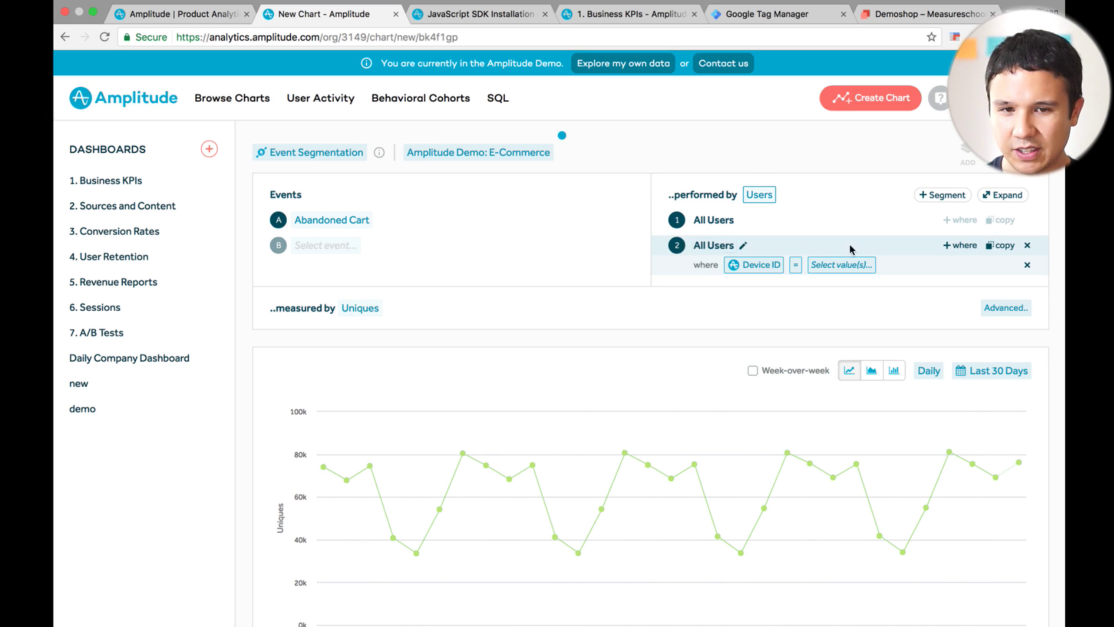
{"action": "left_click", "coordinate": [1026, 245]}
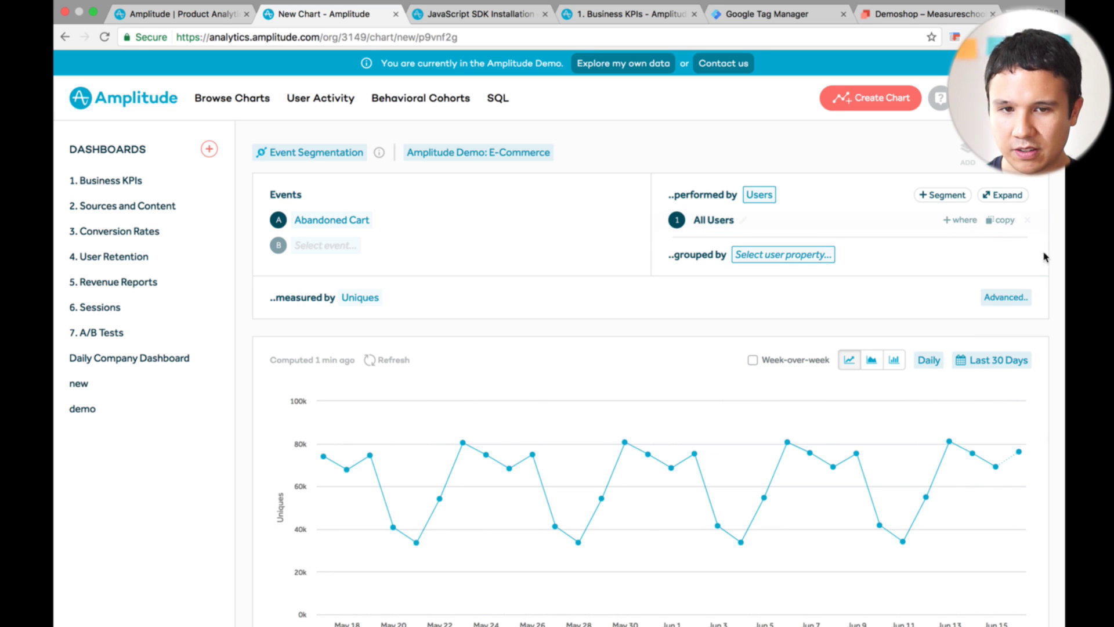
Add a second user segment where Cohort equals Whale users and compare it with All Users in the chart and breakdown
{"action": "left_click", "coordinate": [944, 194]}
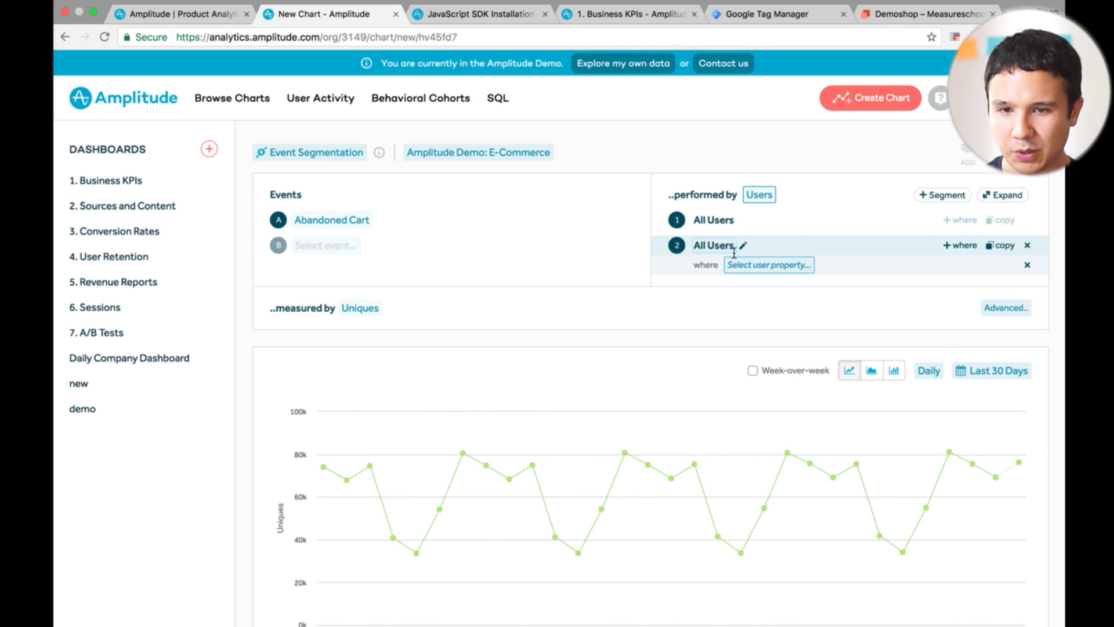
{"action": "left_click", "coordinate": [746, 268]}
{"action": "scroll", "coordinate": [758, 400], "scroll_direction": "down", "scroll_amount": 1}
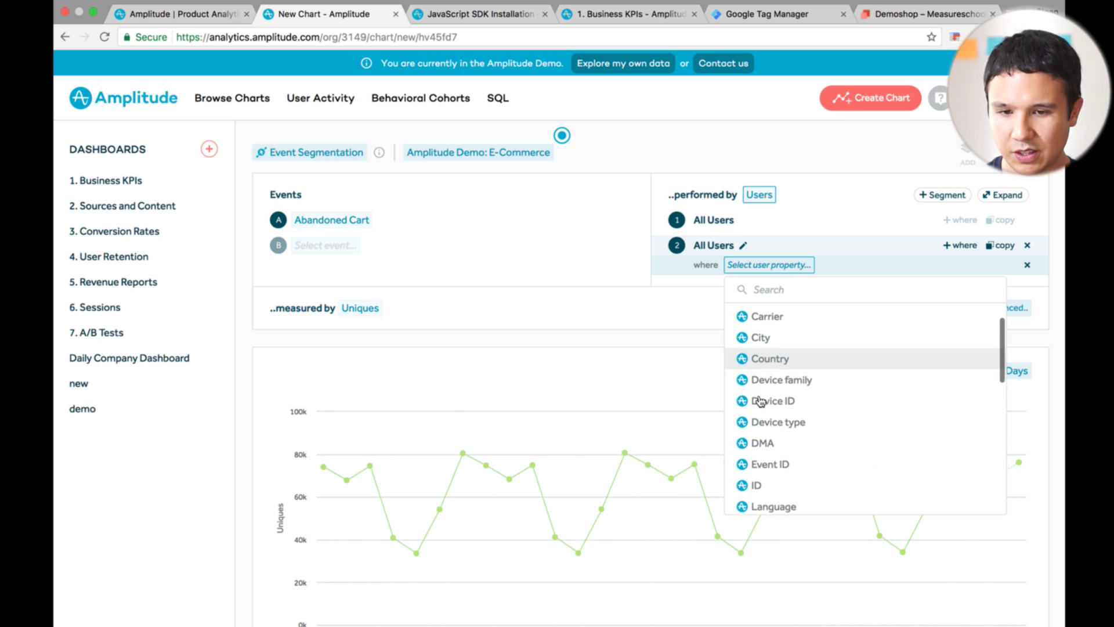
{"action": "scroll", "coordinate": [758, 392], "scroll_direction": "up", "scroll_amount": 1}
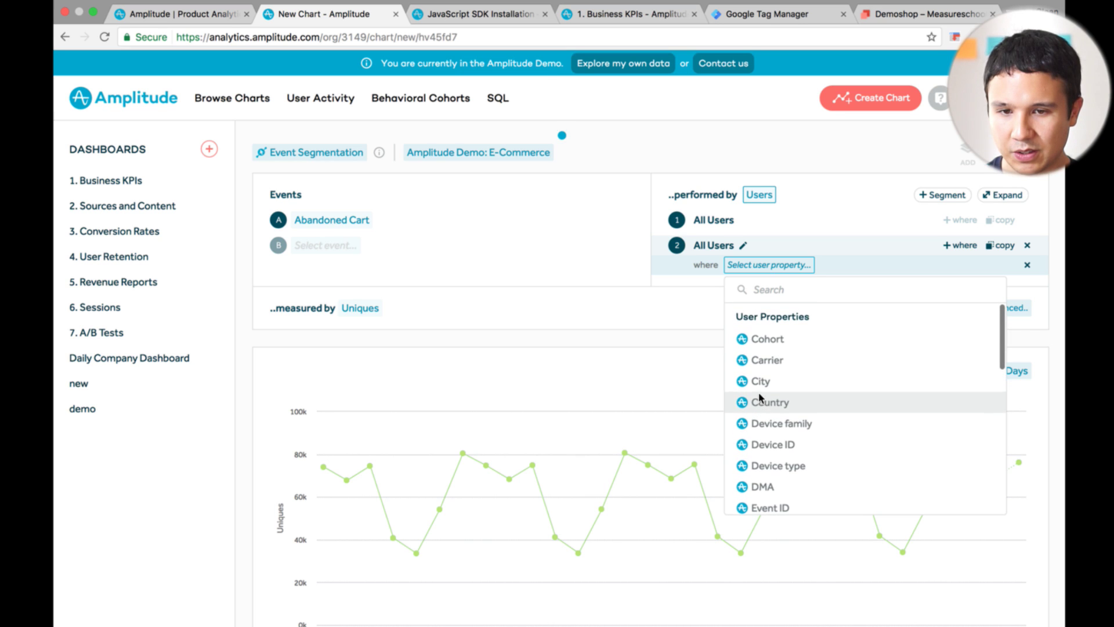
{"action": "left_click", "coordinate": [767, 339]}
{"action": "left_click", "coordinate": [828, 268]}
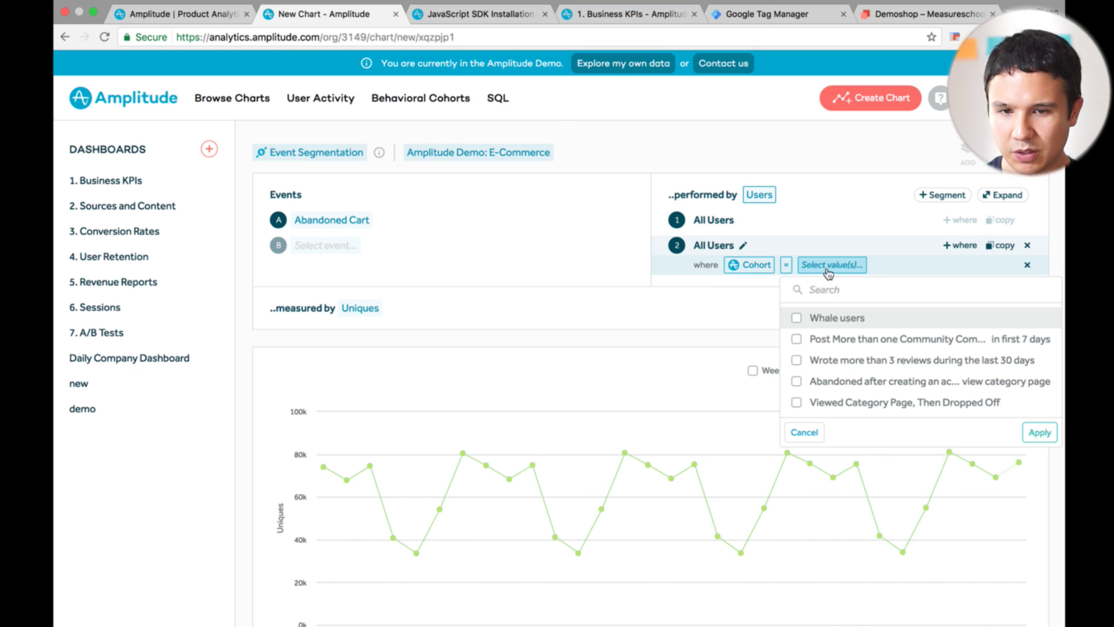
{"action": "left_click", "coordinate": [796, 319]}
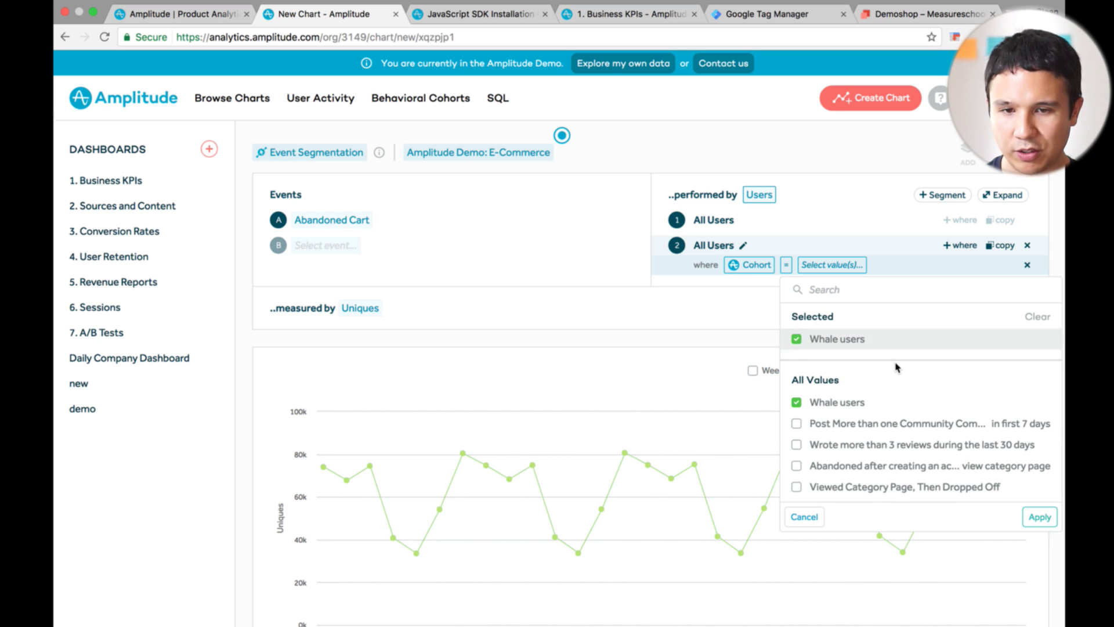
{"action": "left_click", "coordinate": [1039, 517]}
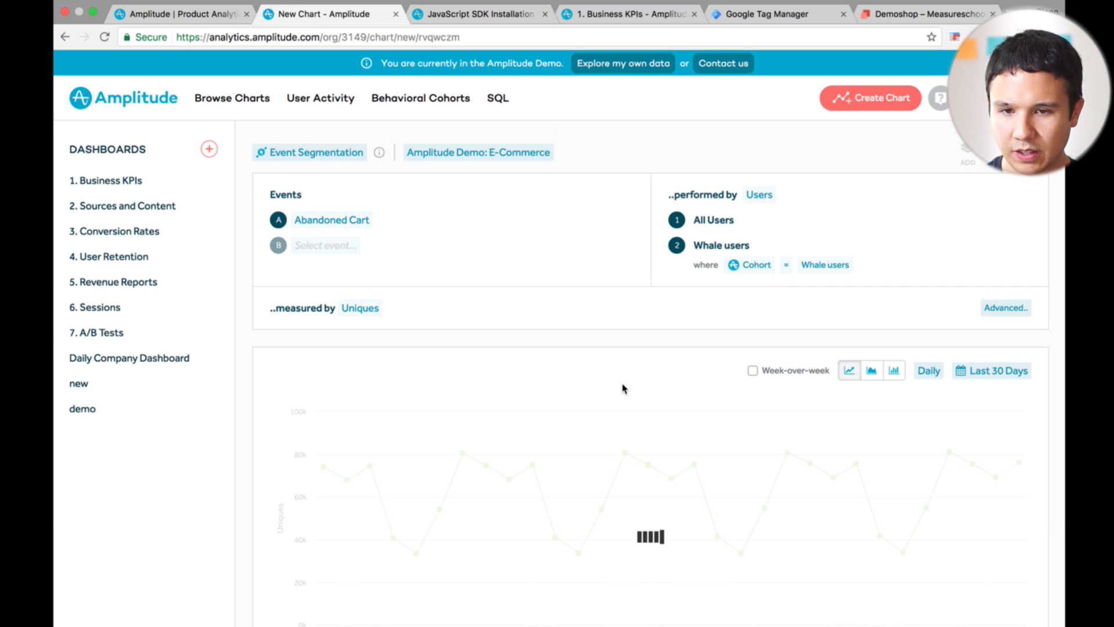
{"action": "scroll", "coordinate": [623, 388], "scroll_direction": "down", "scroll_amount": 4}
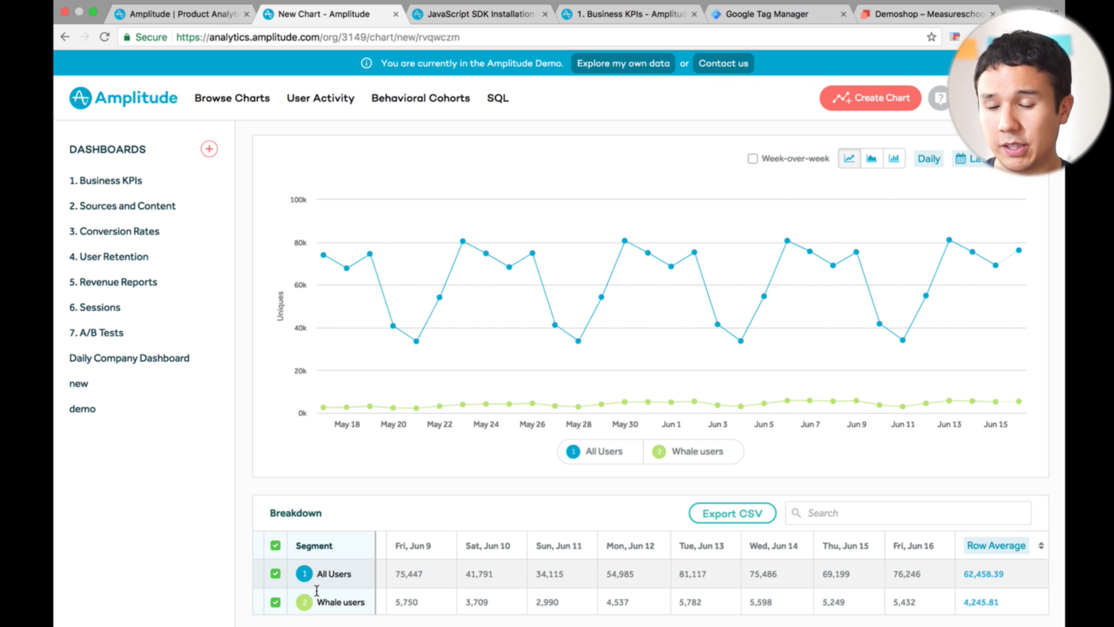
{"action": "scroll", "coordinate": [317, 590], "scroll_direction": "up", "scroll_amount": 5}
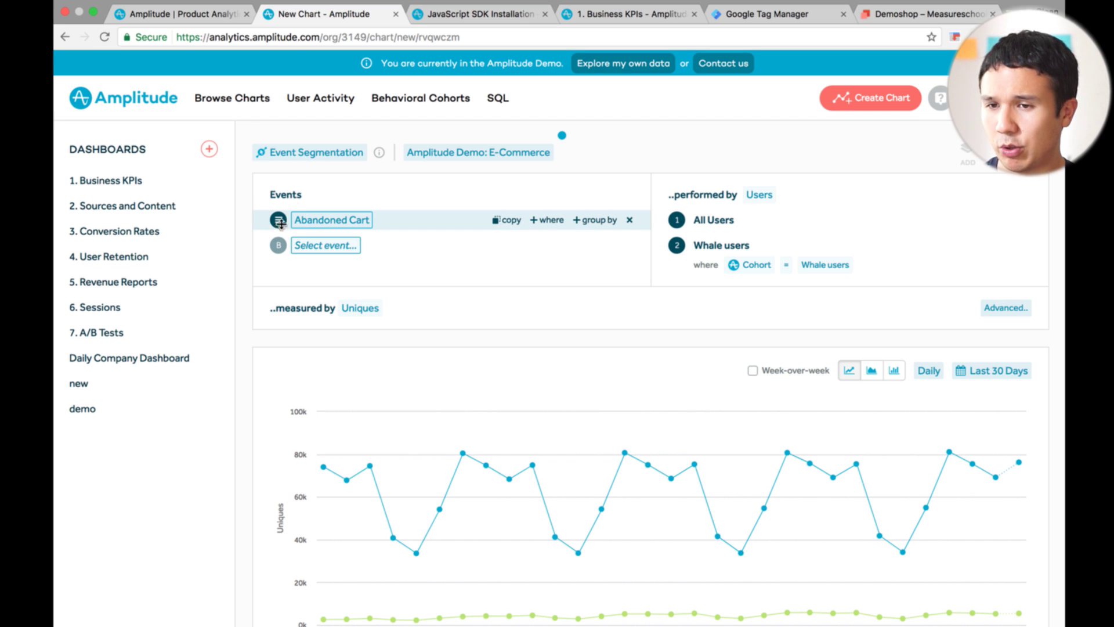
Look through the saved charts overview, checking the user's own charts and the liked charts and dashboards
{"action": "left_click", "coordinate": [249, 103]}
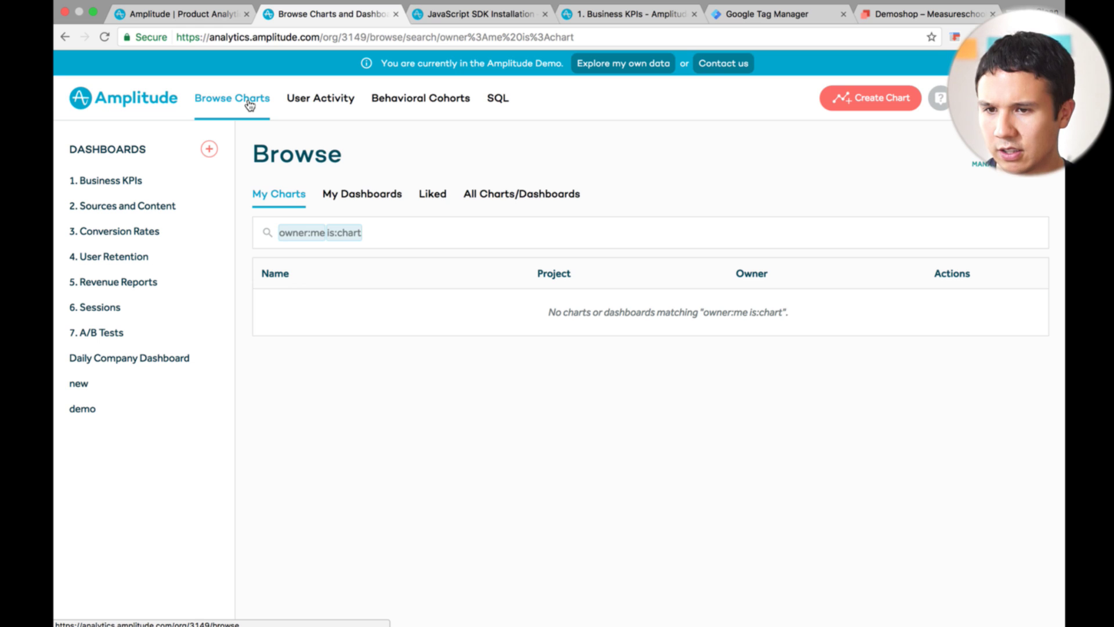
{"action": "left_click", "coordinate": [433, 357]}
{"action": "left_click", "coordinate": [432, 195]}
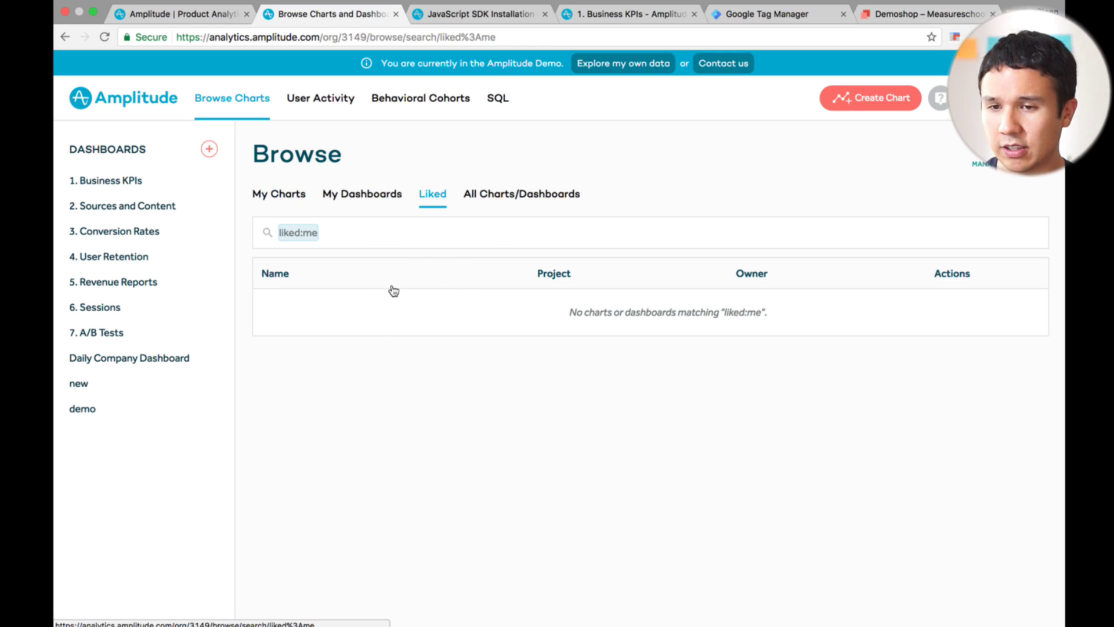
Review the real-time events on the User Activity page and enable live event updates
{"action": "left_click", "coordinate": [344, 108]}
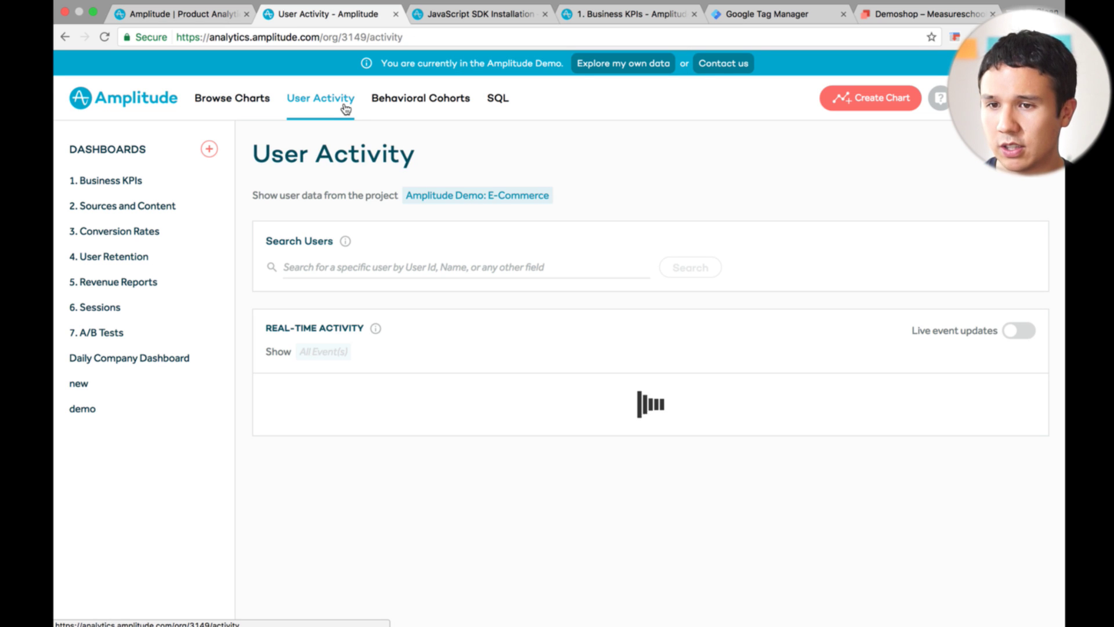
{"action": "scroll", "coordinate": [363, 370], "scroll_direction": "down", "scroll_amount": 3}
{"action": "scroll", "coordinate": [364, 370], "scroll_direction": "down", "scroll_amount": 10}
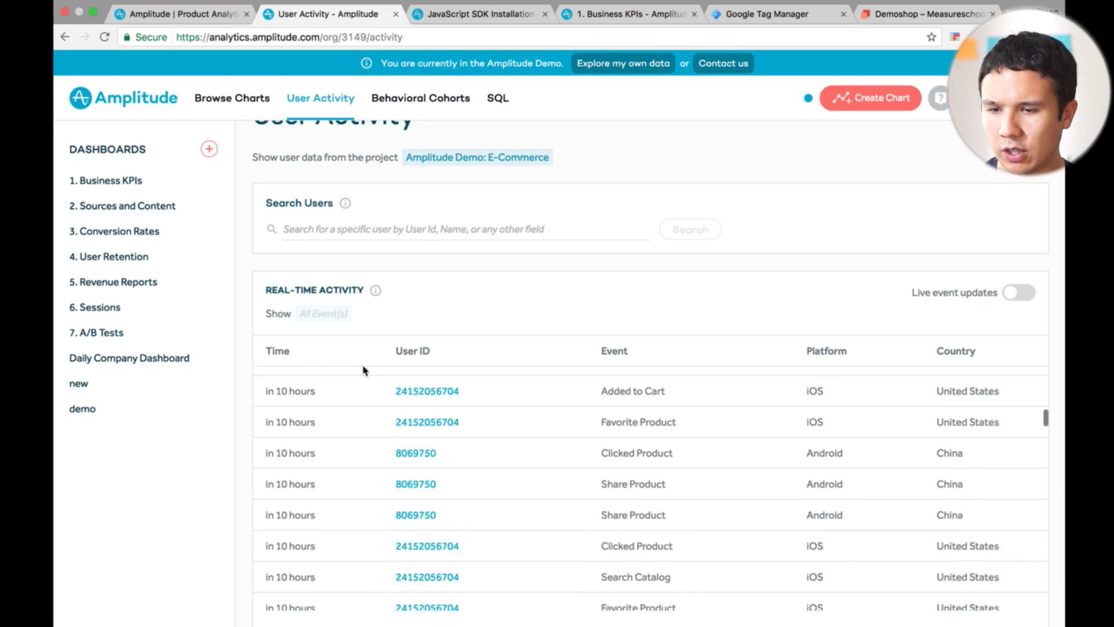
{"action": "scroll", "coordinate": [251, 414], "scroll_direction": "down", "scroll_amount": 3}
{"action": "scroll", "coordinate": [394, 395], "scroll_direction": "up", "scroll_amount": 10}
{"action": "left_click", "coordinate": [1016, 334]}
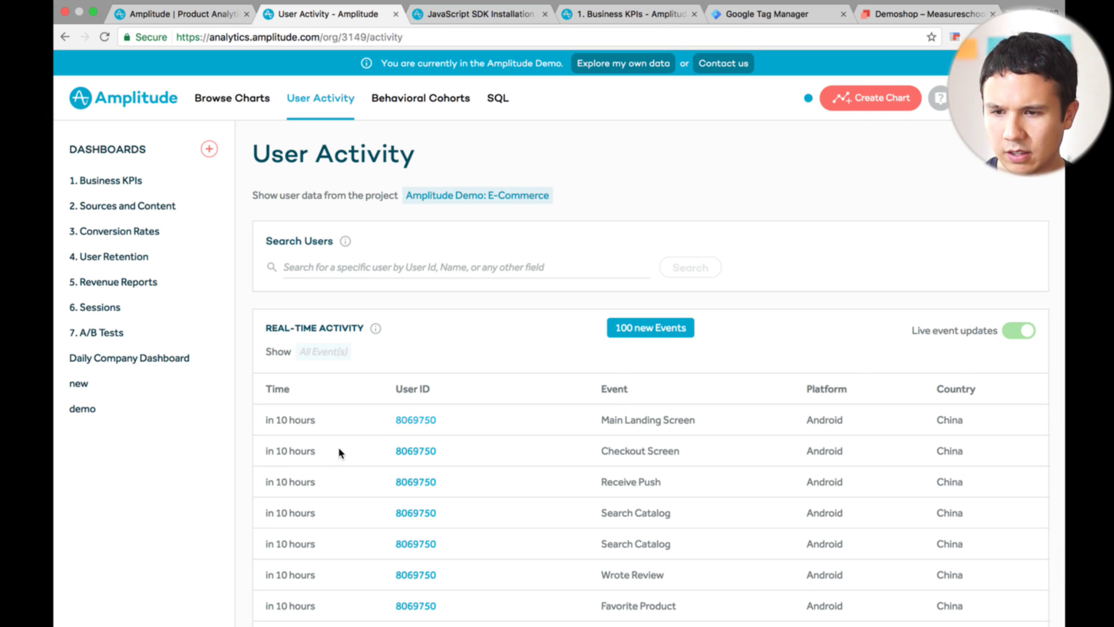
Examine the live event stream for user IDs, events, platforms and countries
{"action": "scroll", "coordinate": [305, 490], "scroll_direction": "down", "scroll_amount": 10}
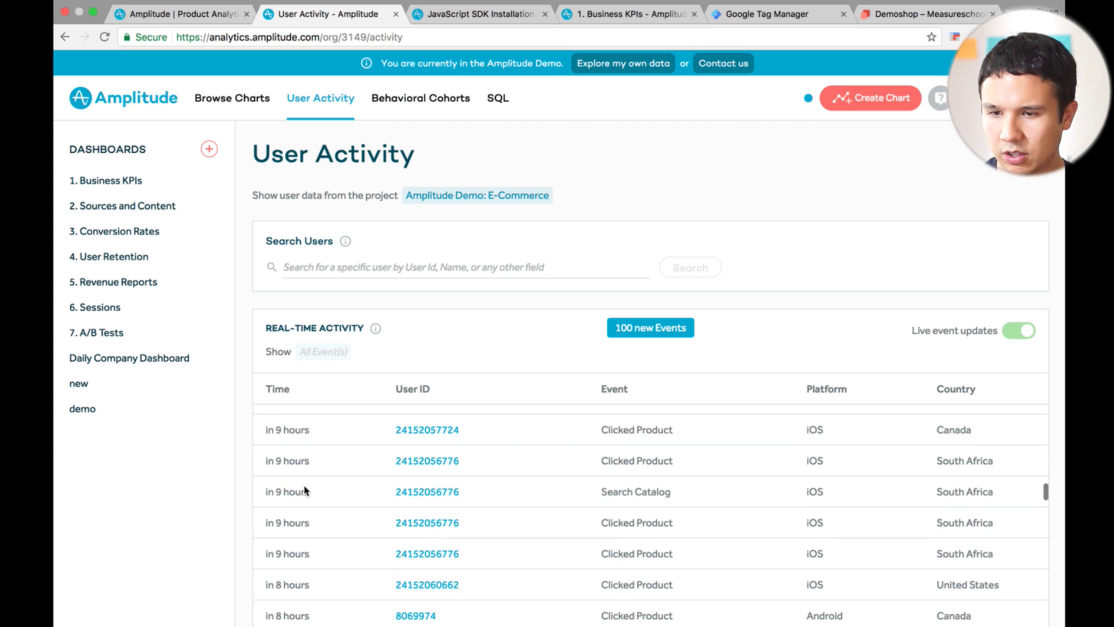
{"action": "scroll", "coordinate": [305, 490], "scroll_direction": "down", "scroll_amount": 5}
{"action": "scroll", "coordinate": [304, 490], "scroll_direction": "up", "scroll_amount": 5}
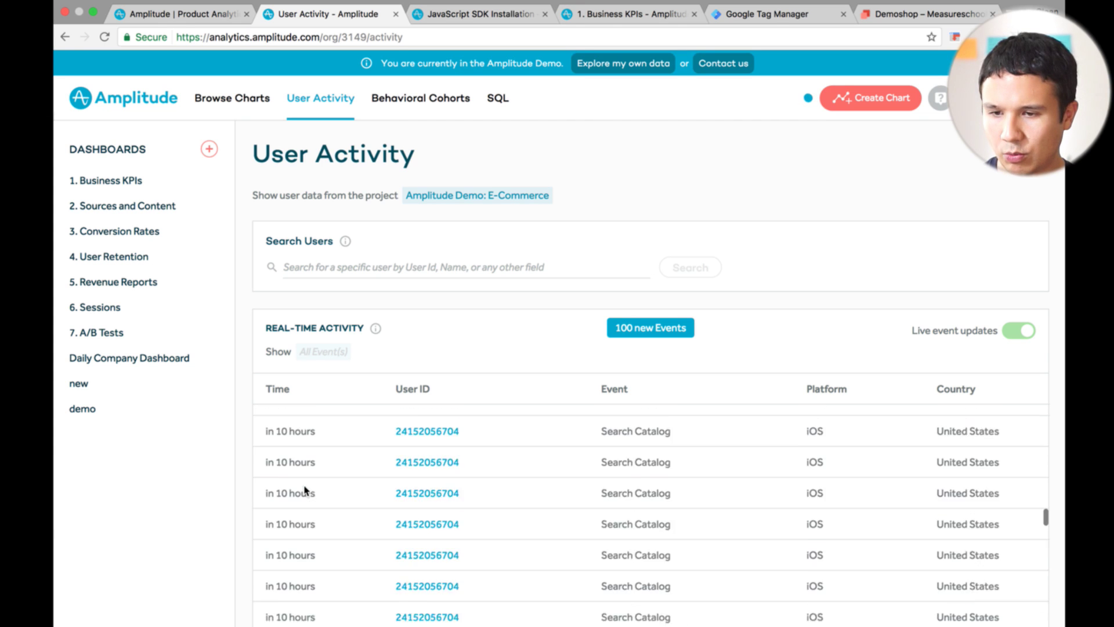
{"action": "scroll", "coordinate": [300, 449], "scroll_direction": "up", "scroll_amount": 5}
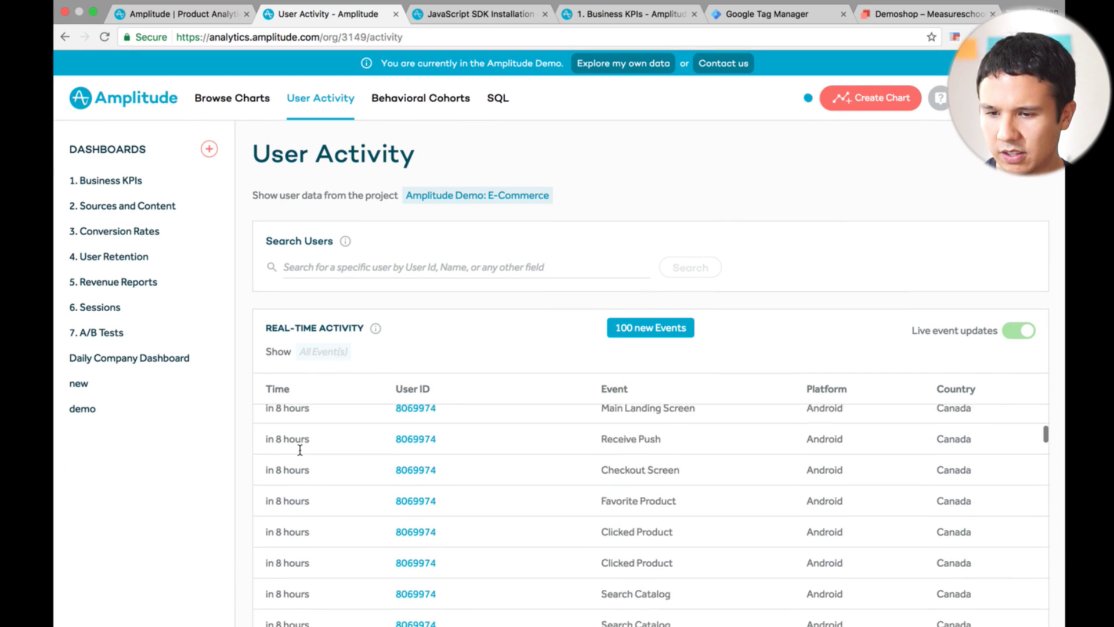
{"action": "scroll", "coordinate": [300, 449], "scroll_direction": "up", "scroll_amount": 2}
{"action": "scroll", "coordinate": [300, 449], "scroll_direction": "down", "scroll_amount": 1}
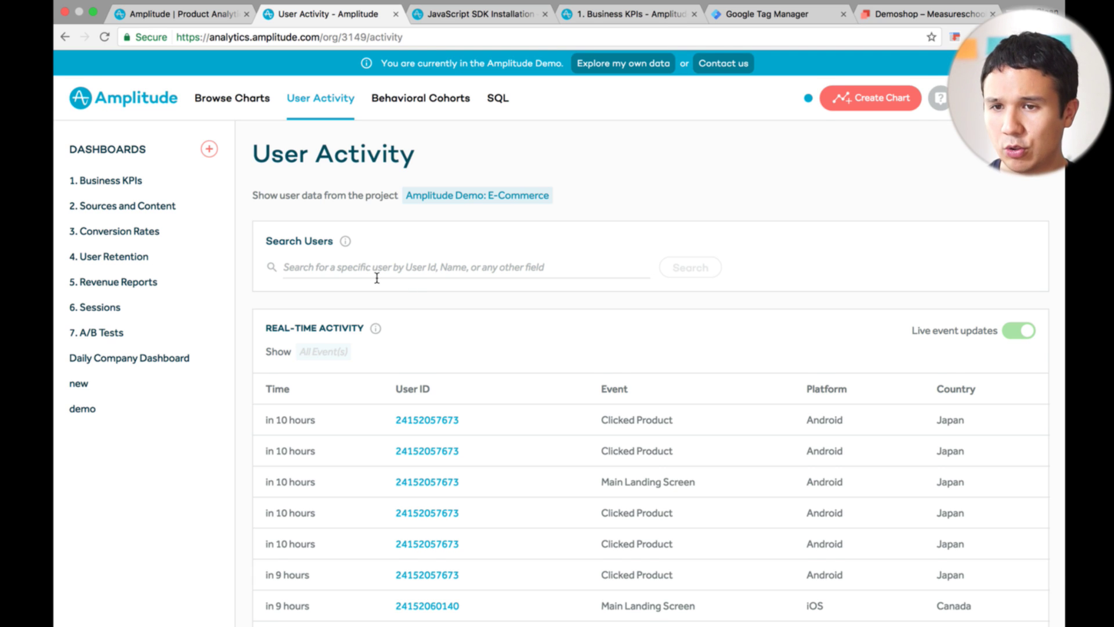
View the Behavioral Cohorts page, and read the Amazon Redshift access tip in the SQL Query Editor
{"action": "left_click", "coordinate": [463, 110]}
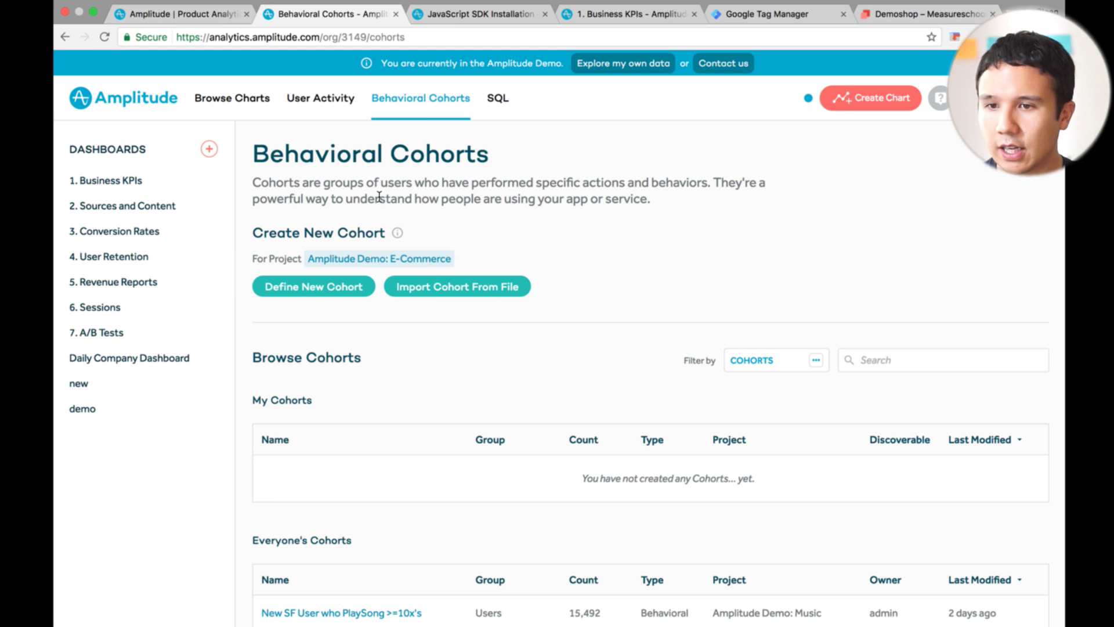
{"action": "left_click", "coordinate": [496, 109]}
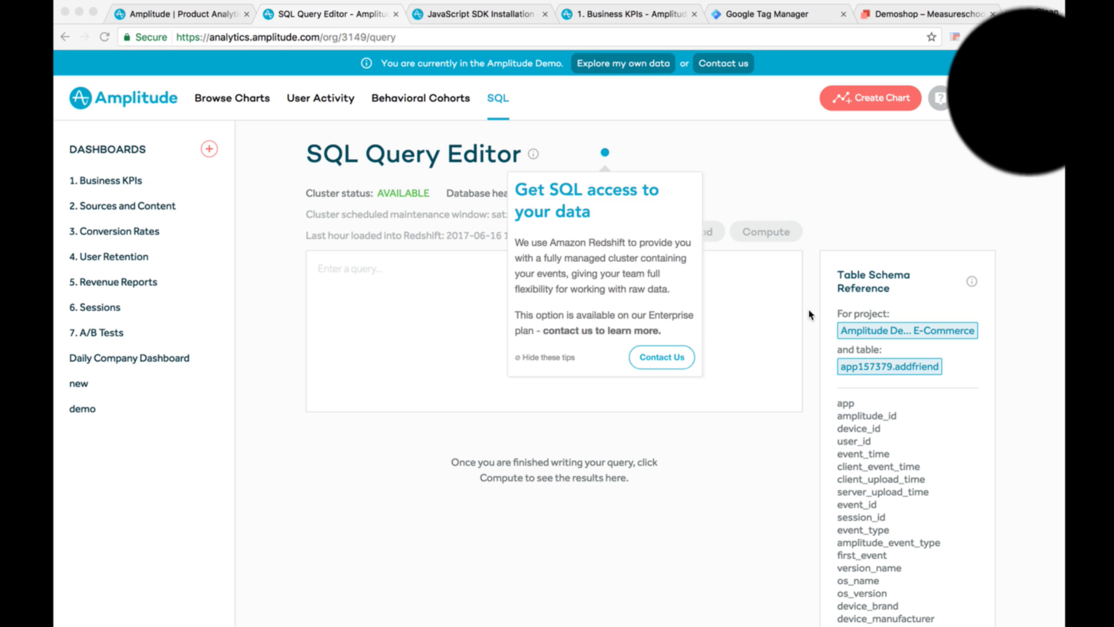
{"action": "left_click", "coordinate": [559, 244]}
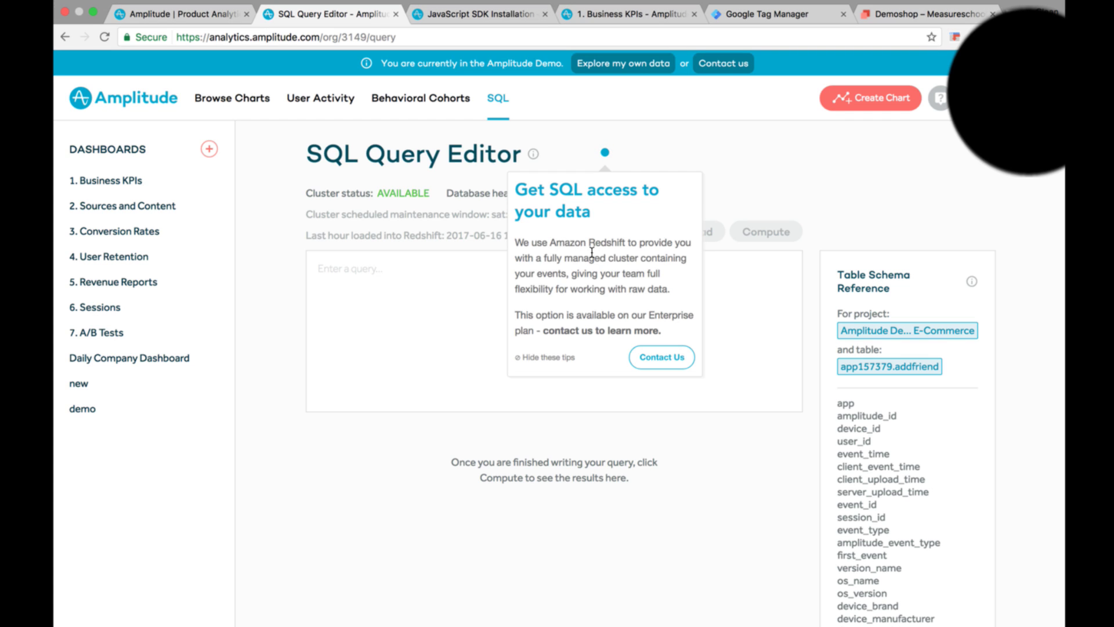
{"action": "left_click_drag", "start_coordinate": [550, 250], "coordinate": [625, 250]}
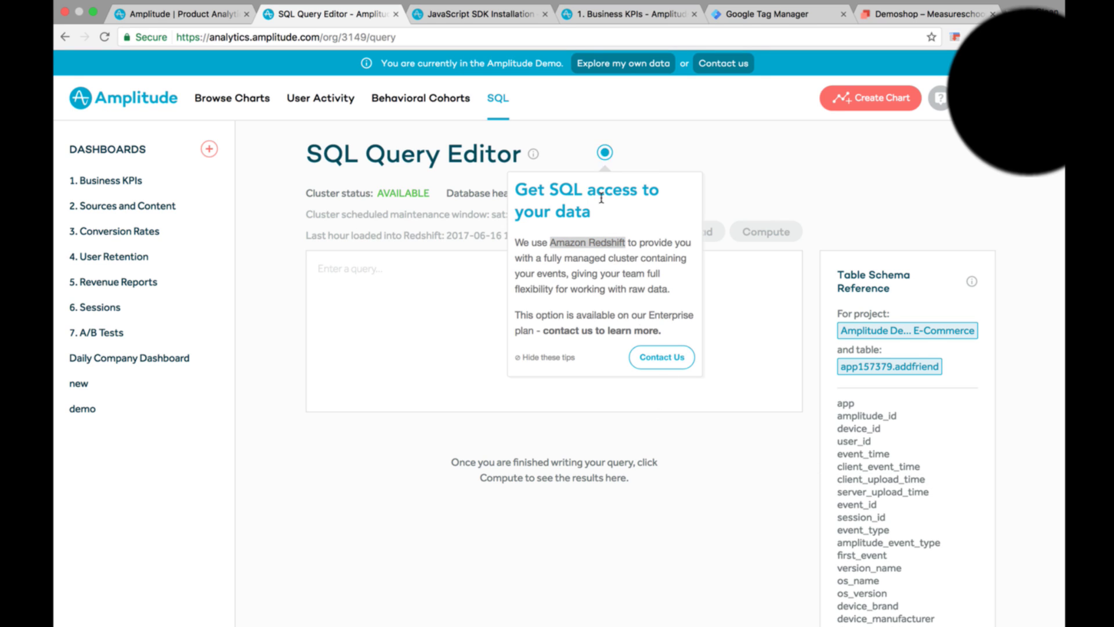
{"action": "double_click", "coordinate": [603, 157]}
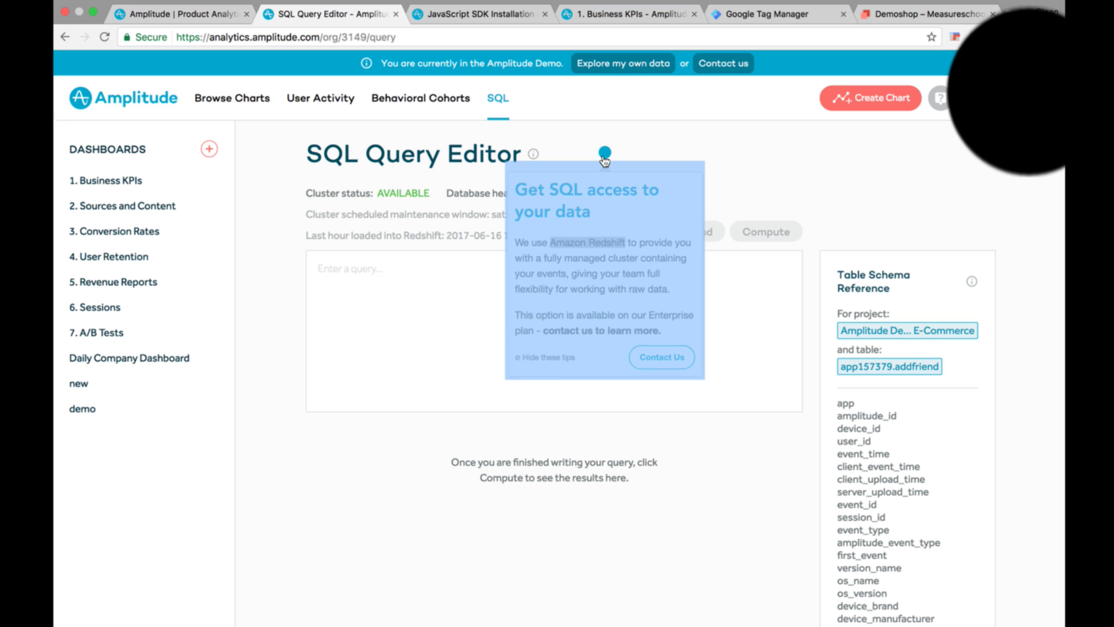
Open and close the SQL Query Editor's help article, and hide the SQL access tips
{"action": "left_click", "coordinate": [458, 154]}
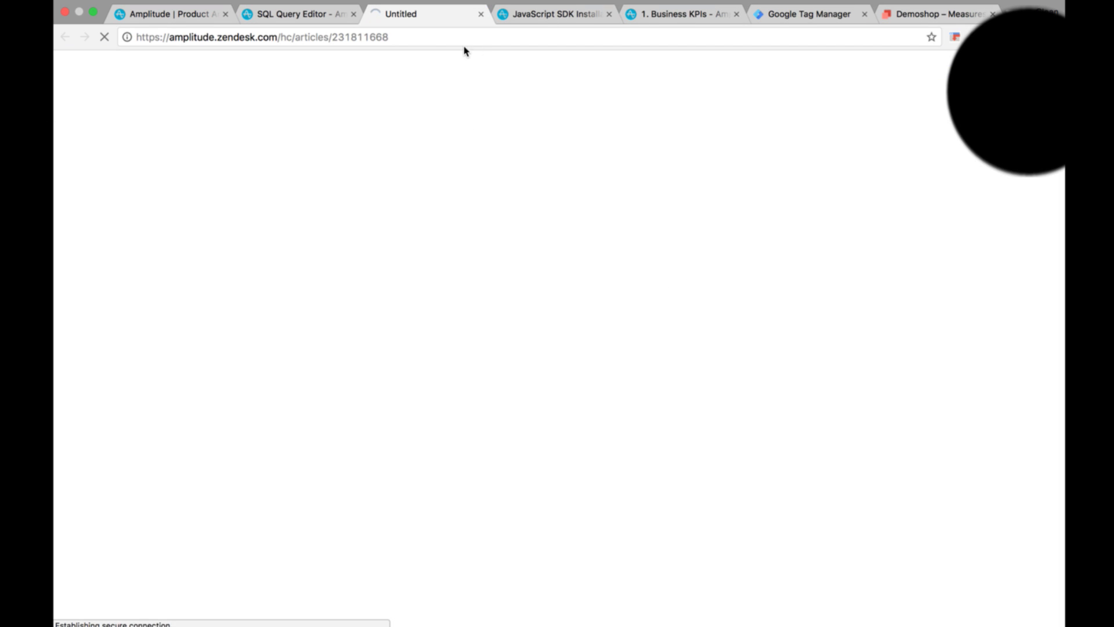
{"action": "middle_click", "coordinate": [425, 12]}
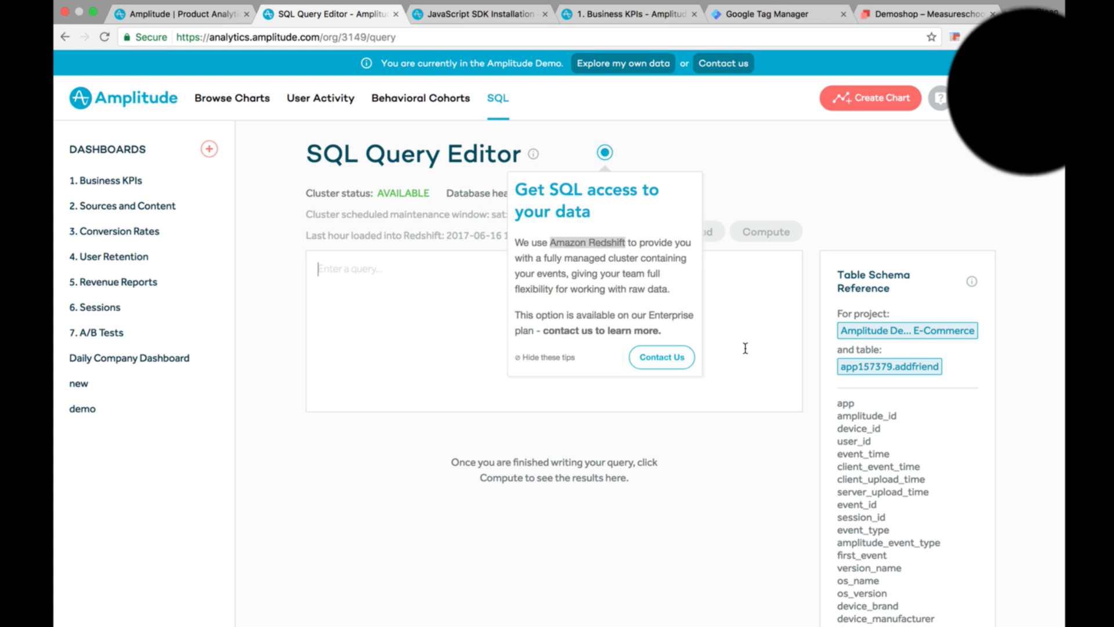
{"action": "left_click", "coordinate": [558, 358]}
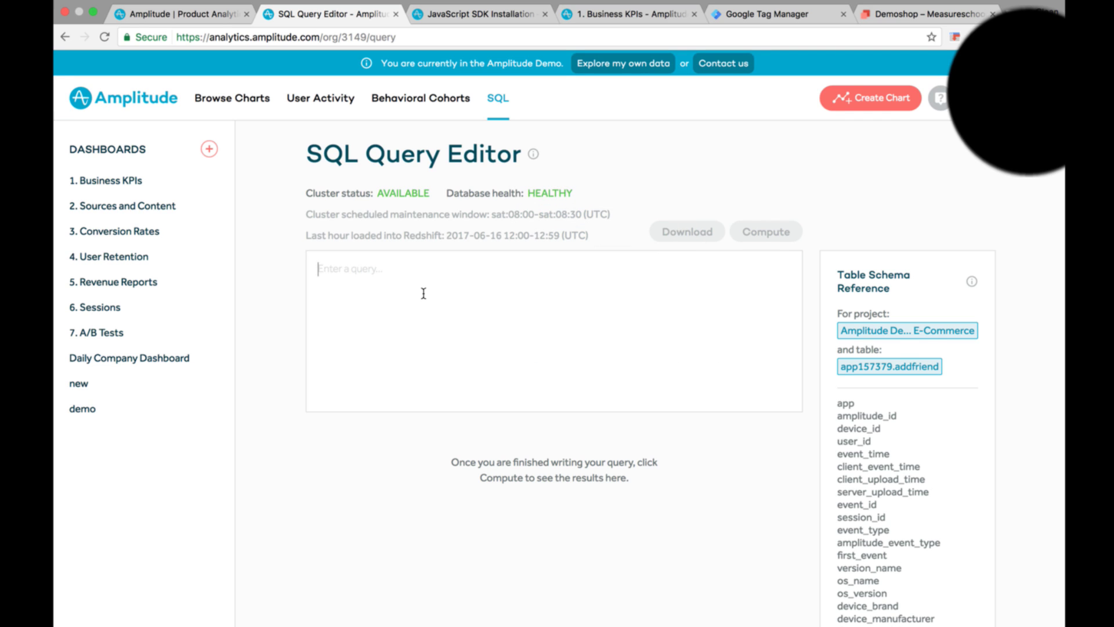
Write the query SELECT * FROM app157379, copying the app157379 name from the table list and removing trailing spaces
{"action": "type", "text": "SELECT *"}
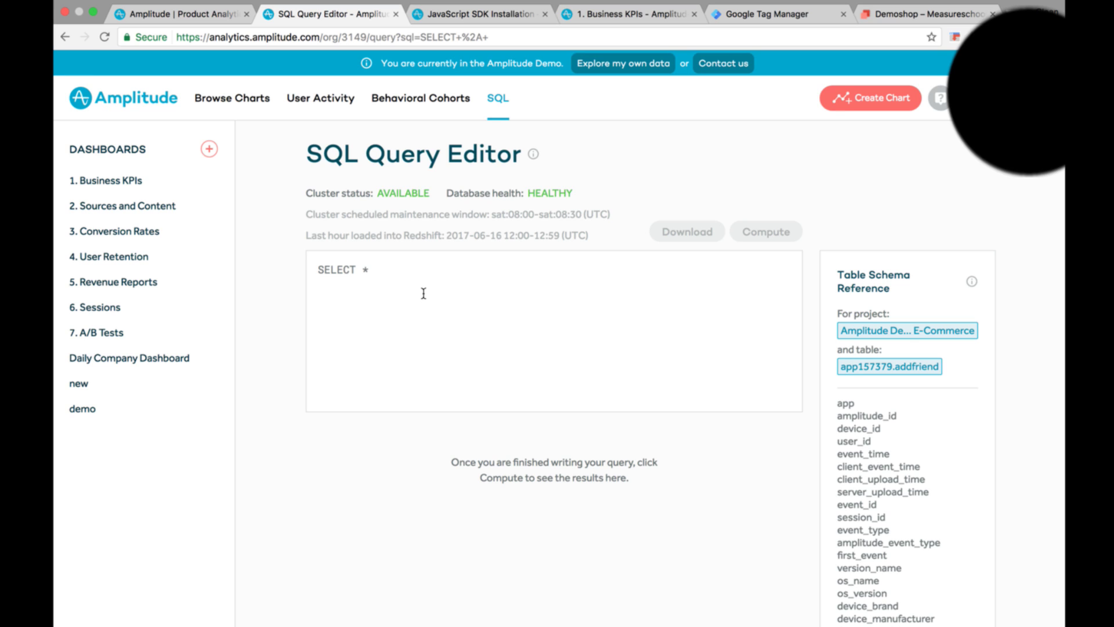
{"action": "type", "text": "FROM"}
{"action": "left_click", "coordinate": [847, 365]}
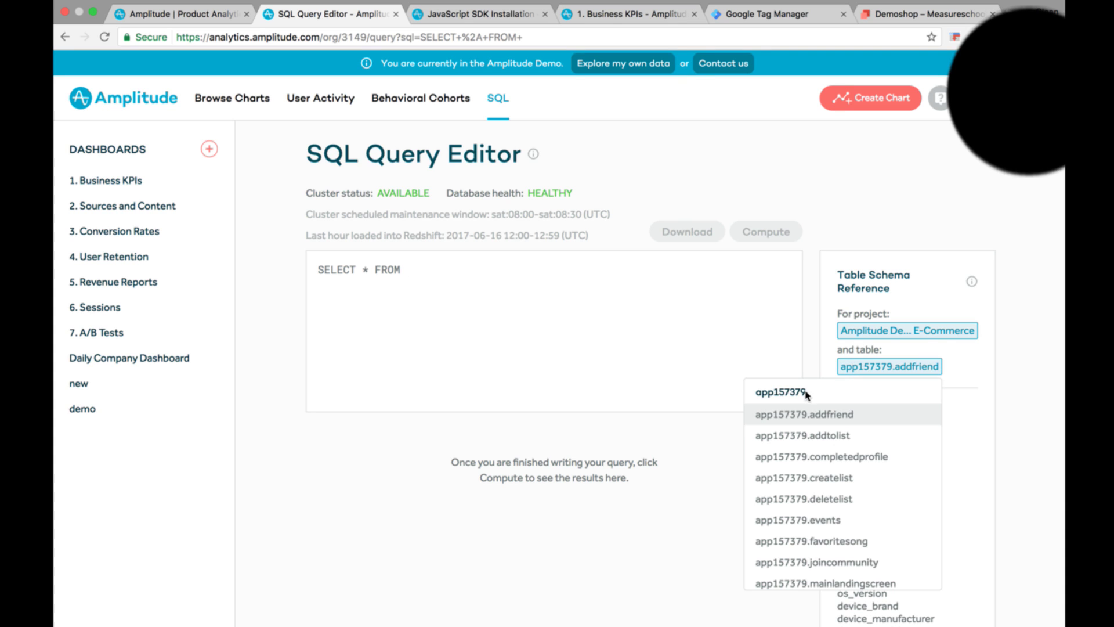
{"action": "left_click_drag", "start_coordinate": [812, 393], "coordinate": [742, 401]}
{"action": "left_click", "coordinate": [848, 401]}
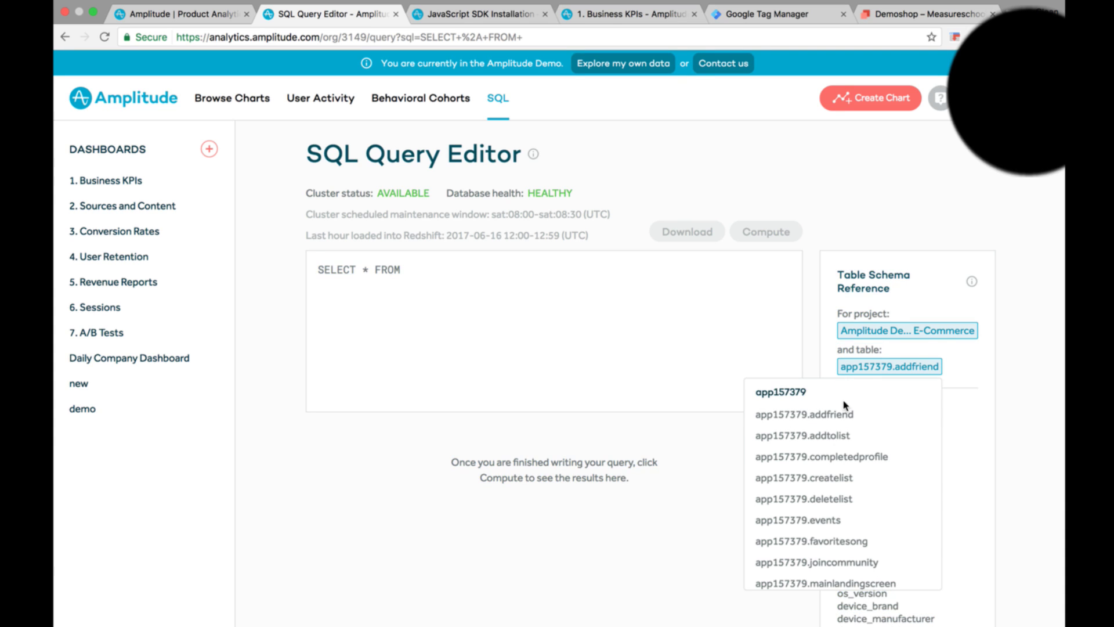
{"action": "left_click_drag", "start_coordinate": [815, 397], "coordinate": [758, 393]}
{"action": "key", "text": "super+c"}
{"action": "left_click", "coordinate": [464, 282]}
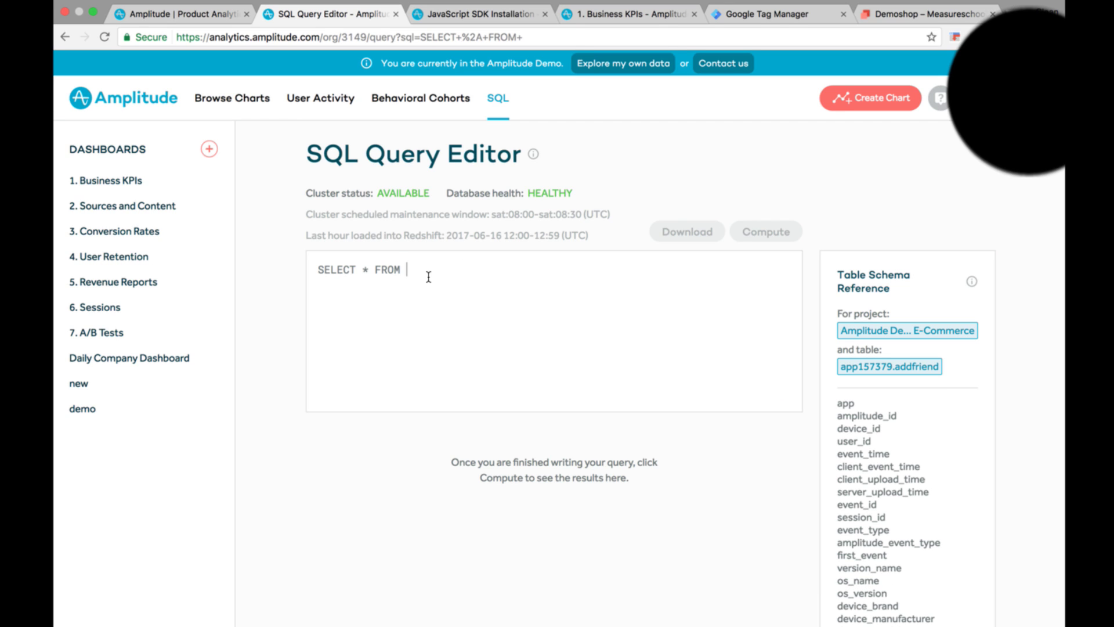
{"action": "key", "text": "super+v"}
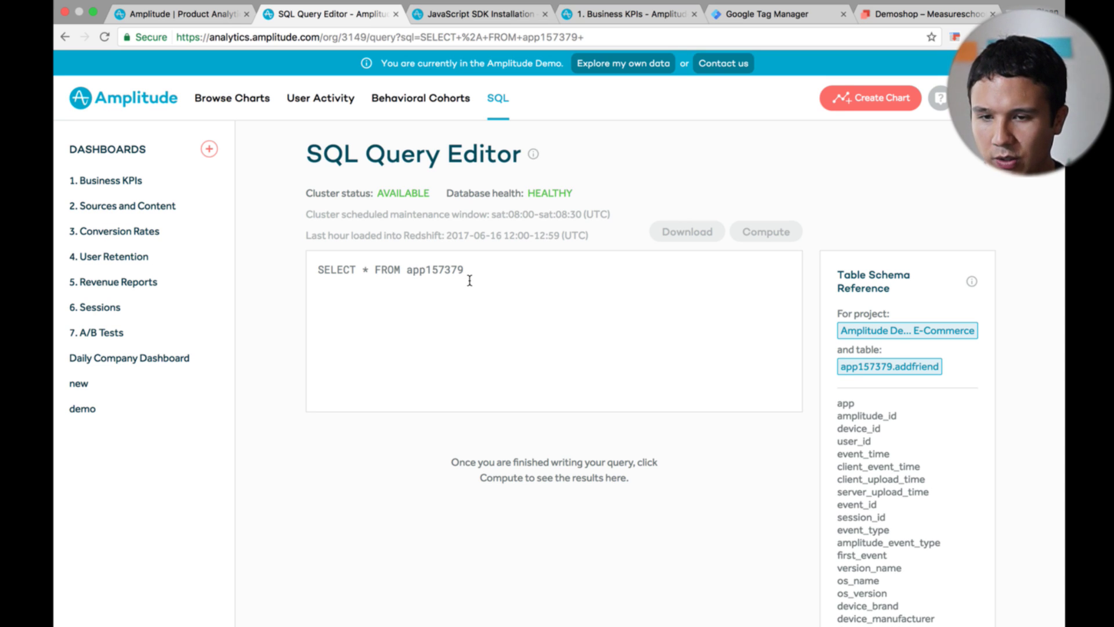
{"action": "key", "text": "BackSpace"}
{"action": "key", "text": "BackSpace"}
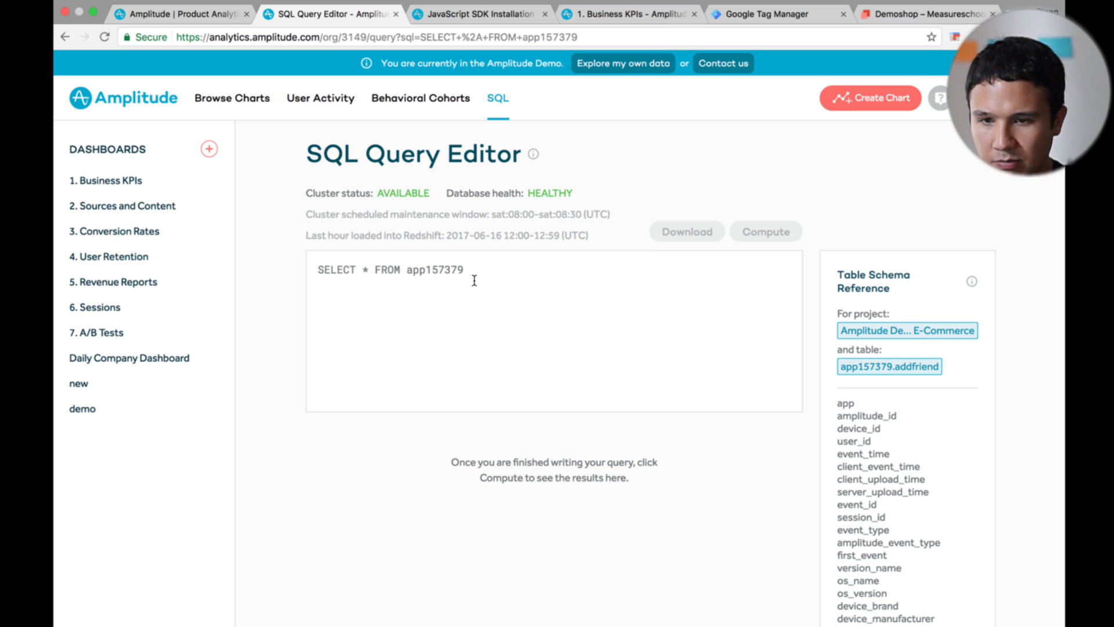
Append the clause WHERE app = to the end of the SQL query
{"action": "type", "text": "W"}
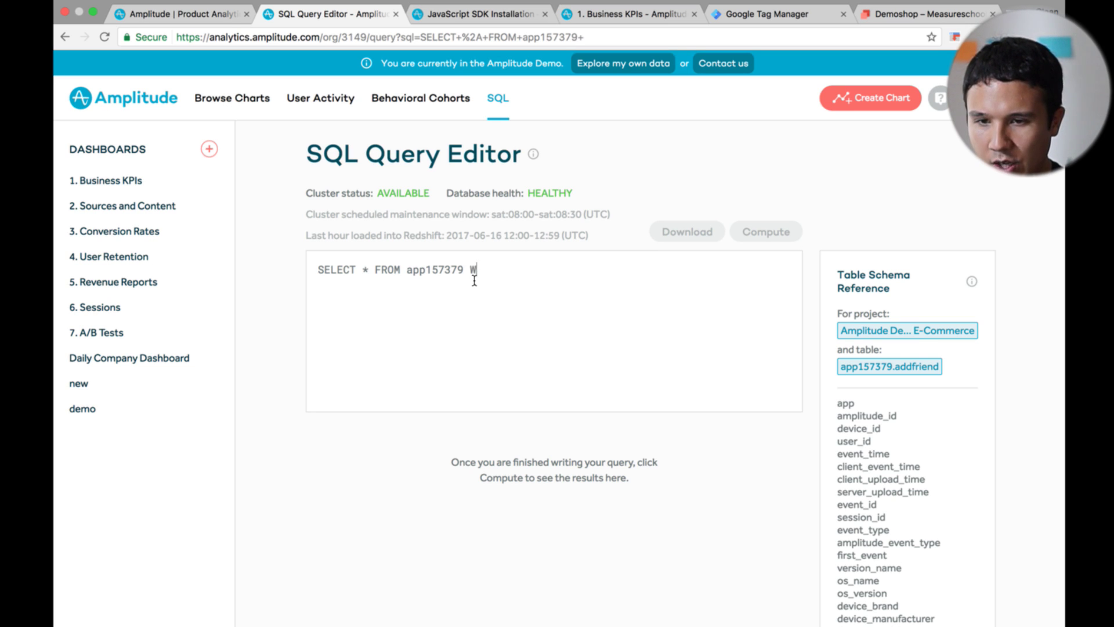
{"action": "type", "text": "HERE app ="}
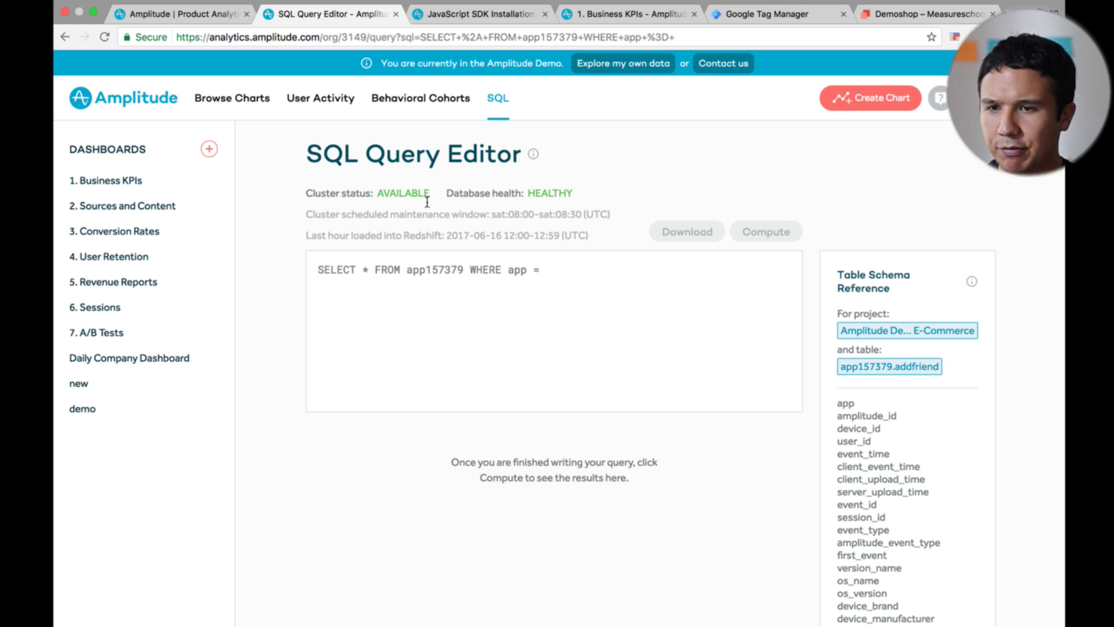
Open the demo organization's settings, look through its Projects list, and return to the General settings
{"action": "left_click", "coordinate": [1009, 98]}
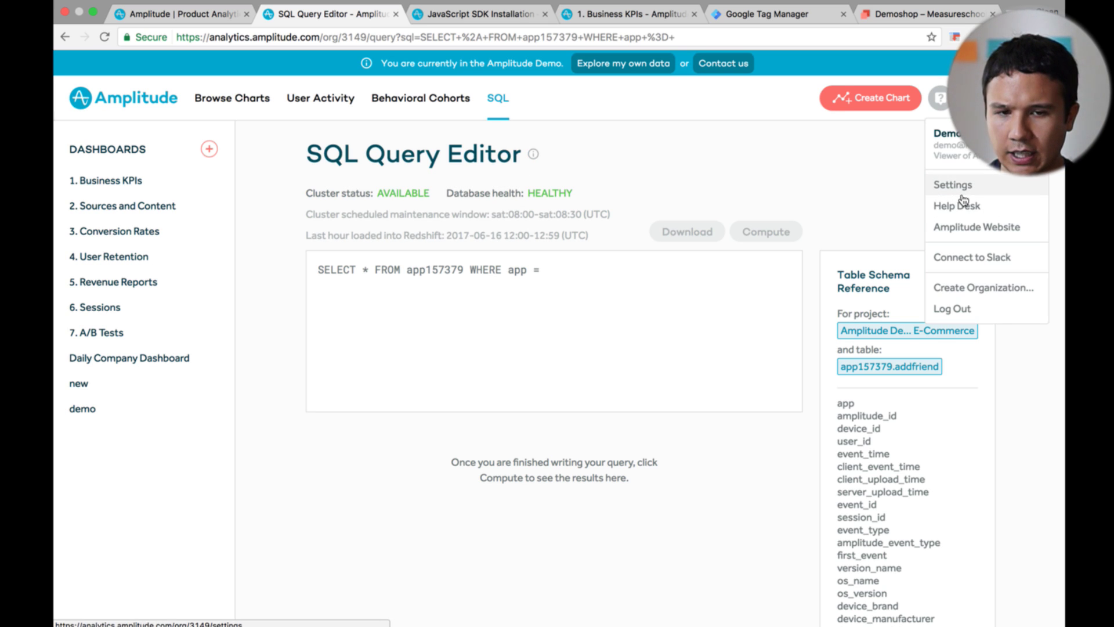
{"action": "left_click", "coordinate": [960, 195]}
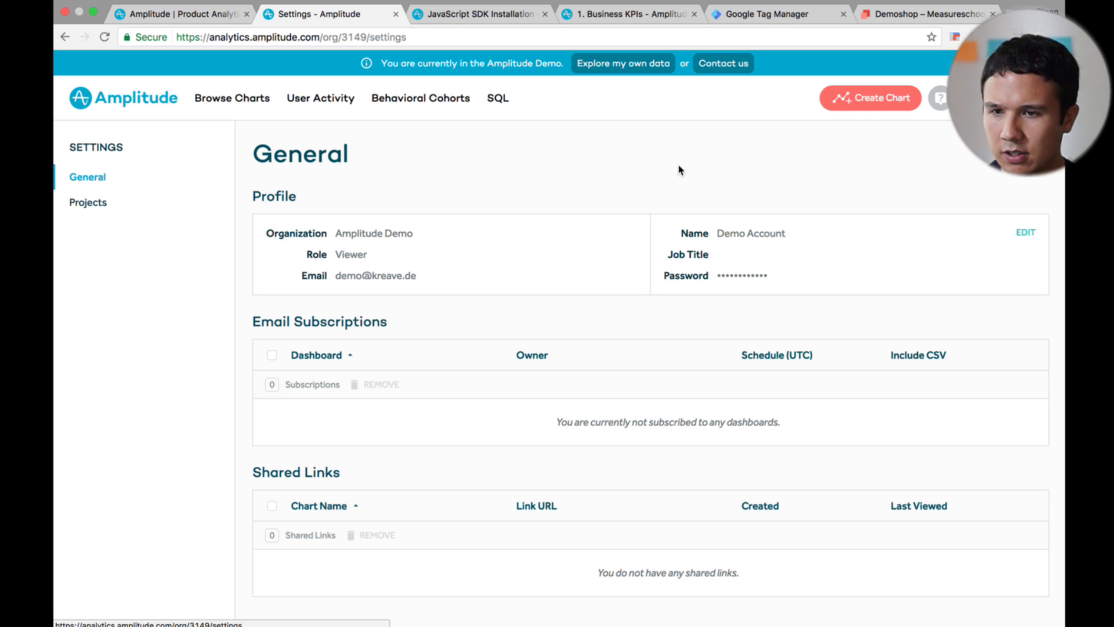
{"action": "left_click", "coordinate": [88, 205]}
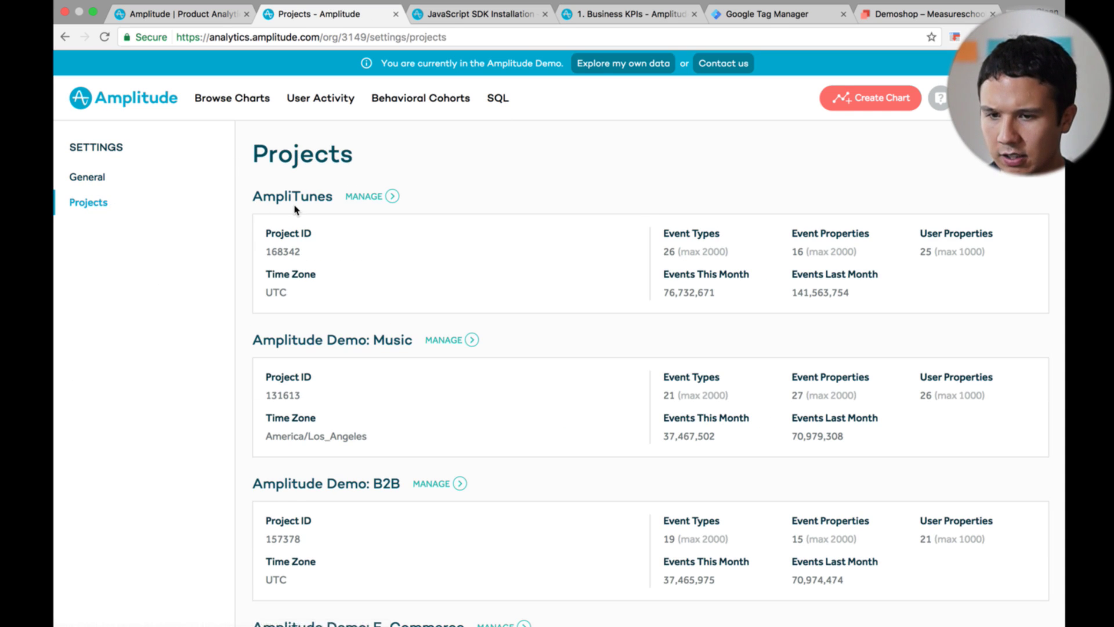
{"action": "scroll", "coordinate": [294, 212], "scroll_direction": "down", "scroll_amount": 4}
{"action": "scroll", "coordinate": [295, 210], "scroll_direction": "up", "scroll_amount": 3}
{"action": "left_click", "coordinate": [73, 178]}
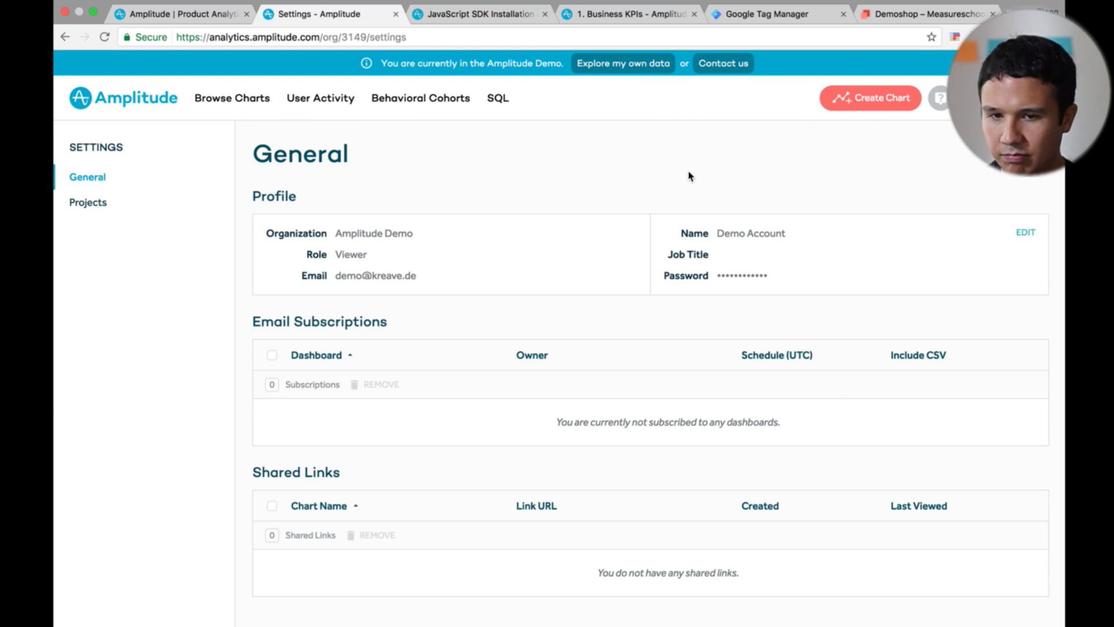
Go back to the Business KPIs dashboard, and reopen the demo organization's General settings from there
{"action": "left_click", "coordinate": [1009, 98]}
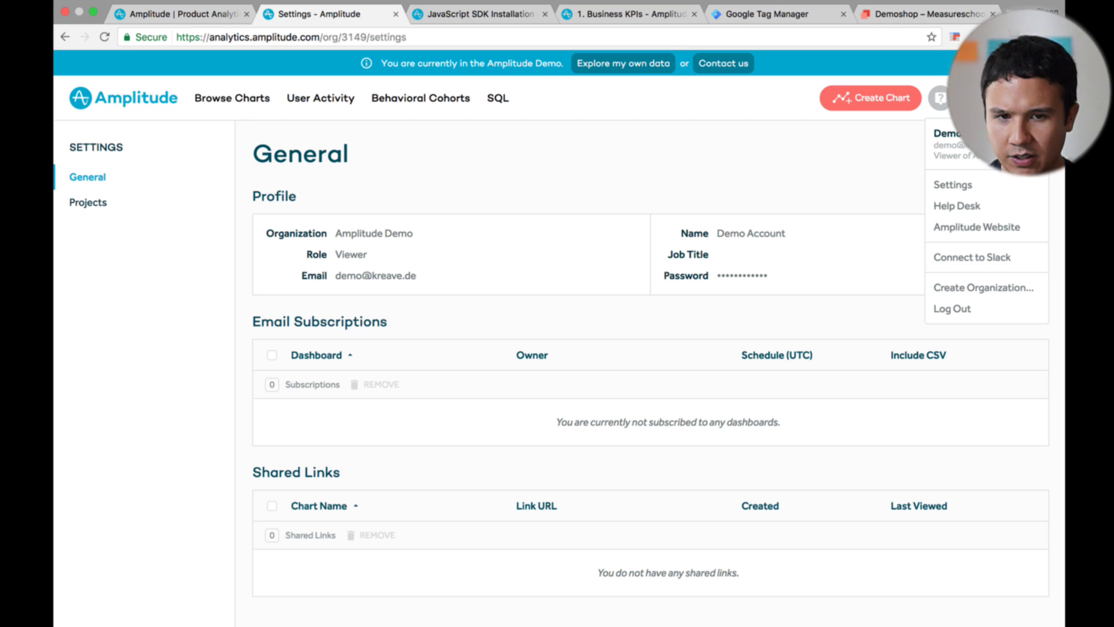
{"action": "left_click", "coordinate": [141, 102]}
{"action": "left_click", "coordinate": [1009, 99]}
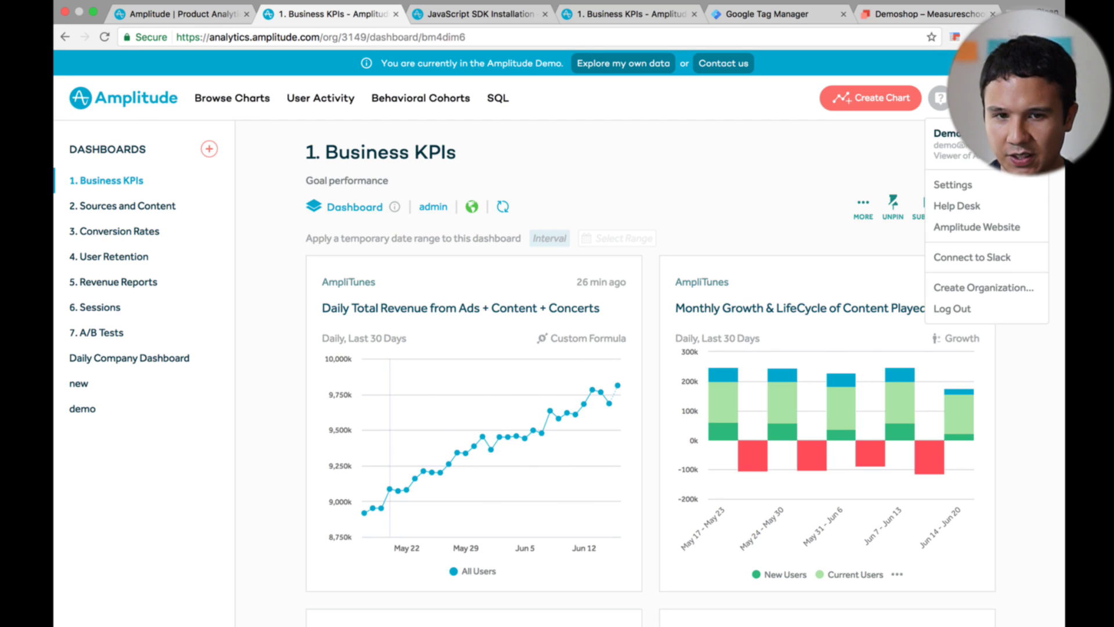
{"action": "left_click", "coordinate": [969, 186]}
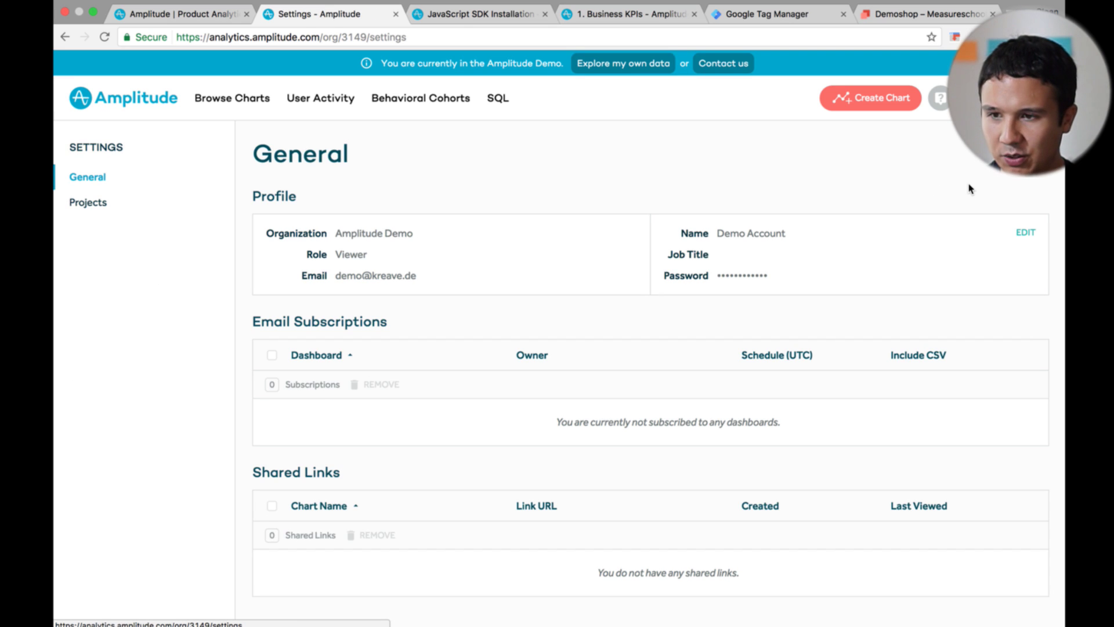
{"action": "scroll", "coordinate": [355, 369], "scroll_direction": "down", "scroll_amount": 1}
{"action": "scroll", "coordinate": [356, 369], "scroll_direction": "up", "scroll_amount": 1}
Review the demo organization's project list, including the Music, B2B, E-Commerce and Media projects
{"action": "left_click", "coordinate": [87, 203]}
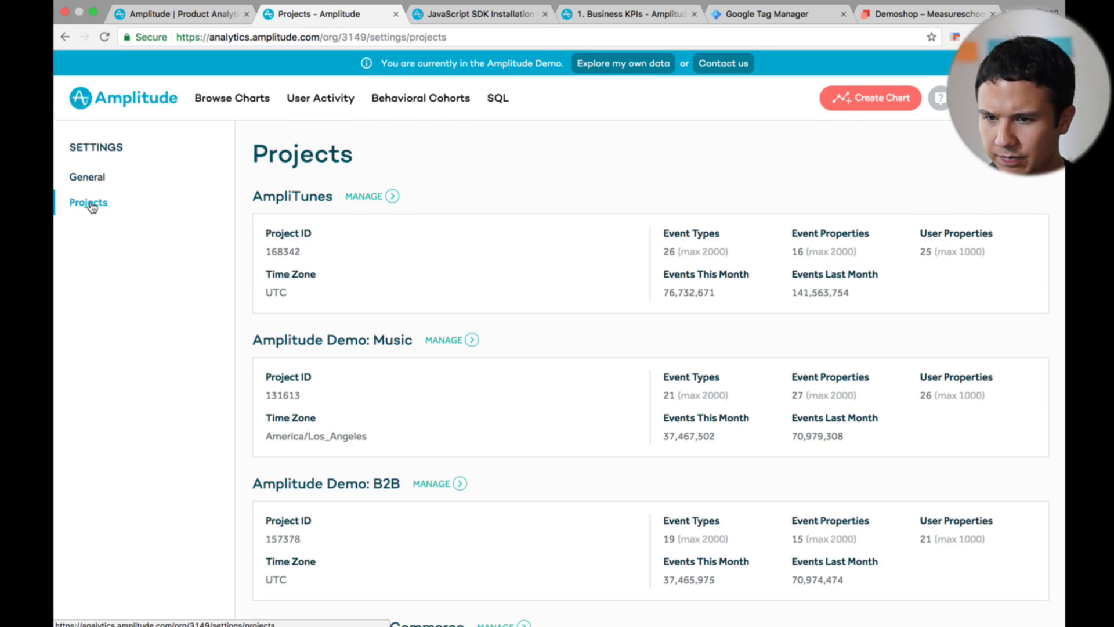
{"action": "scroll", "coordinate": [365, 291], "scroll_direction": "down", "scroll_amount": 5}
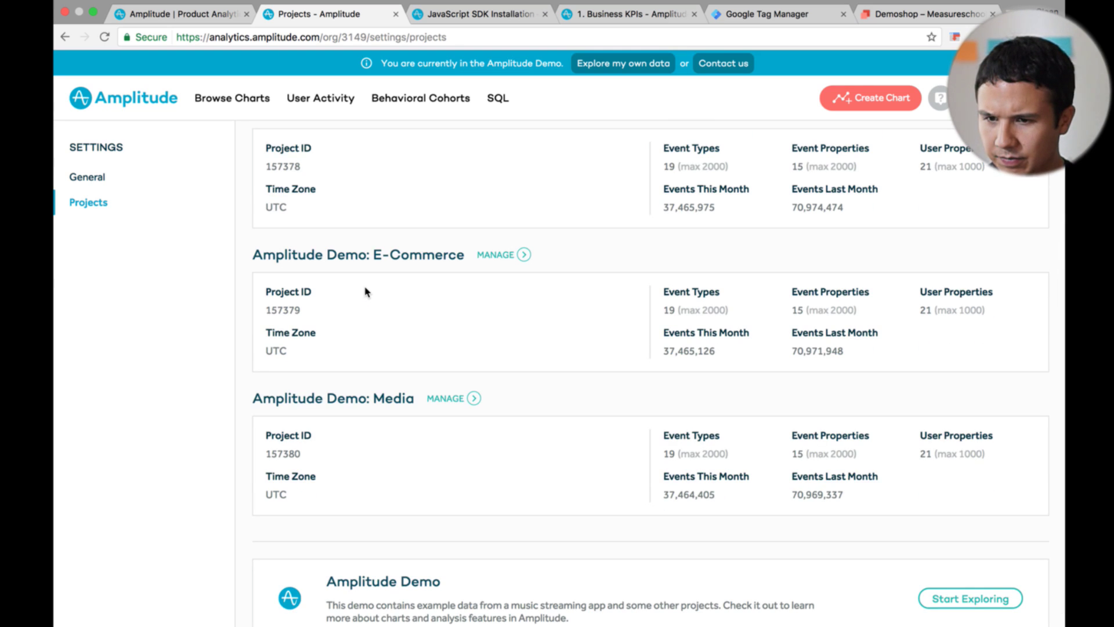
{"action": "scroll", "coordinate": [328, 346], "scroll_direction": "up", "scroll_amount": 5}
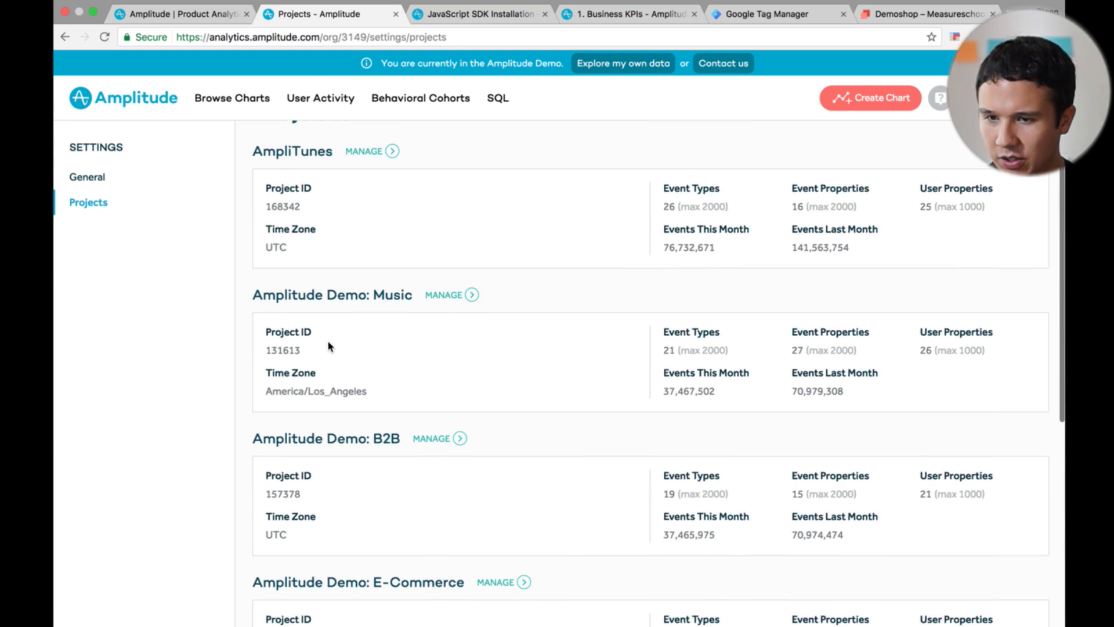
{"action": "scroll", "coordinate": [328, 345], "scroll_direction": "down", "scroll_amount": 5}
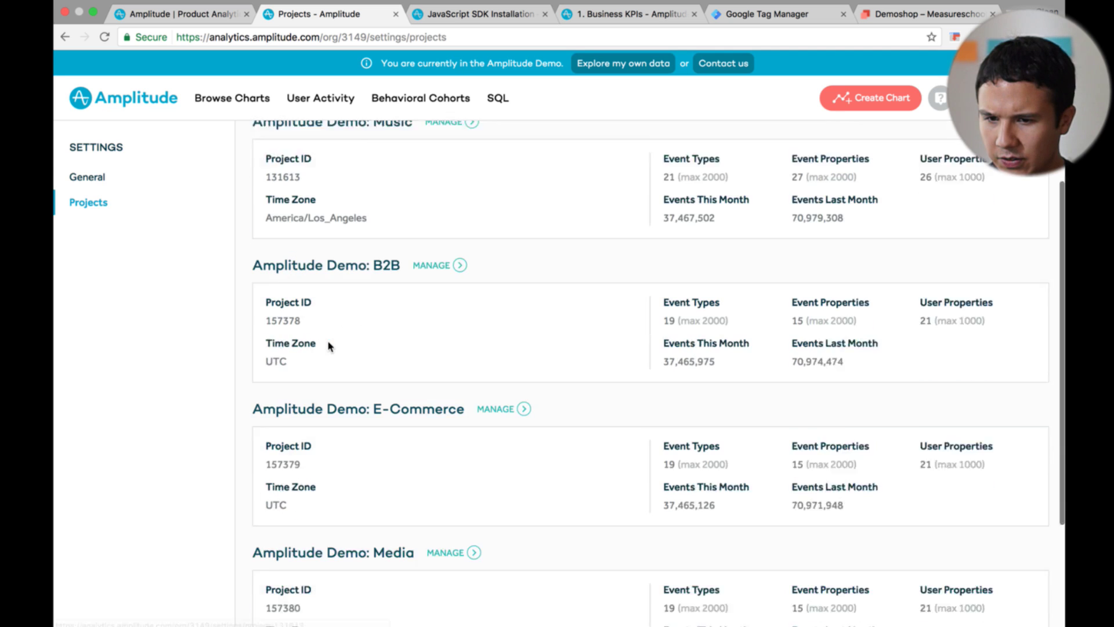
{"action": "scroll", "coordinate": [328, 346], "scroll_direction": "up", "scroll_amount": 5}
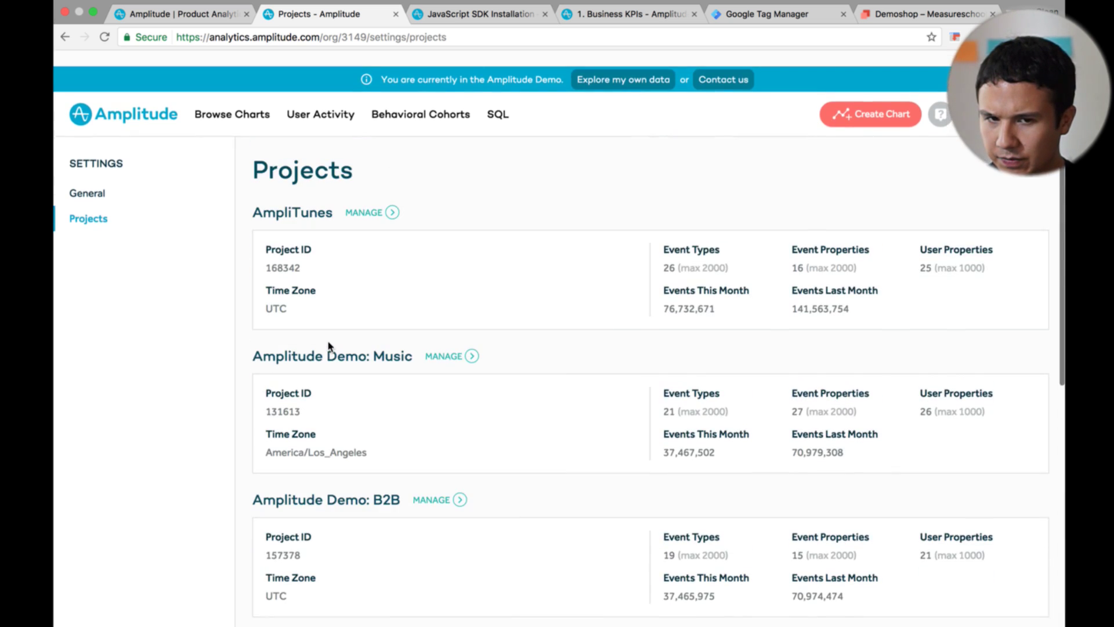
Open the AmpliTunes project to examine its events table, and return to the list of all projects
{"action": "left_click", "coordinate": [371, 196]}
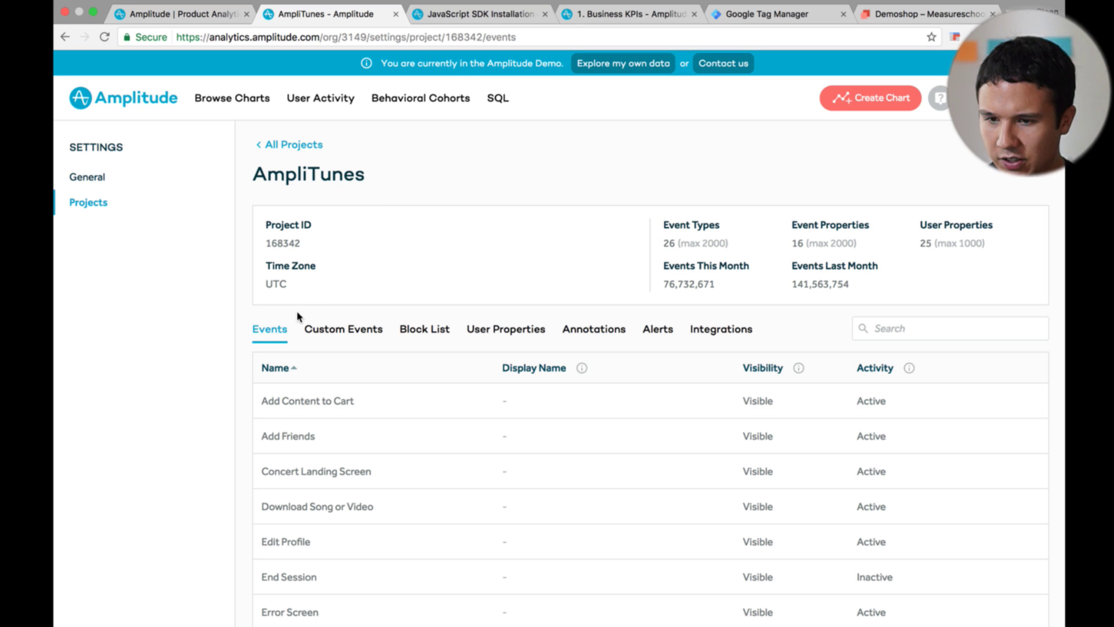
{"action": "scroll", "coordinate": [298, 313], "scroll_direction": "down", "scroll_amount": 1}
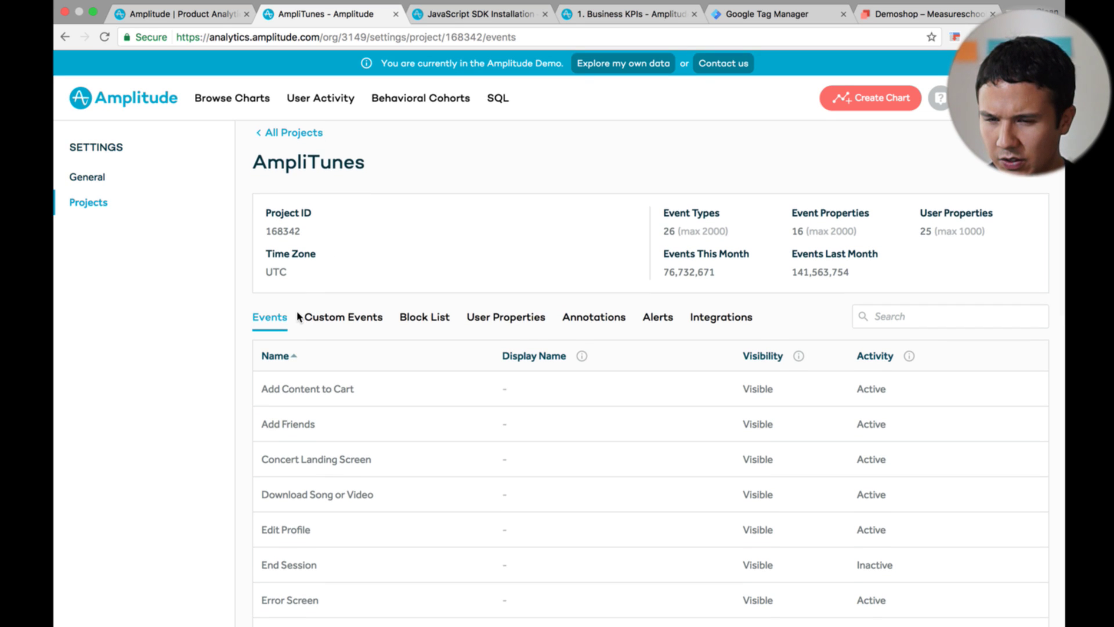
{"action": "left_click", "coordinate": [277, 134]}
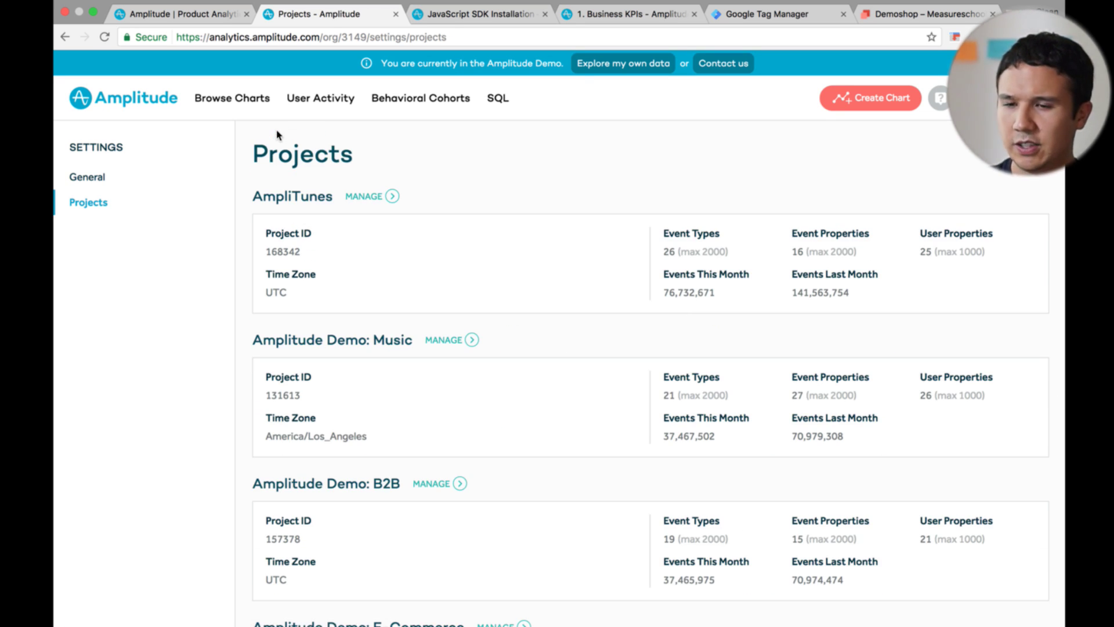
{"action": "scroll", "coordinate": [261, 196], "scroll_direction": "down", "scroll_amount": 8}
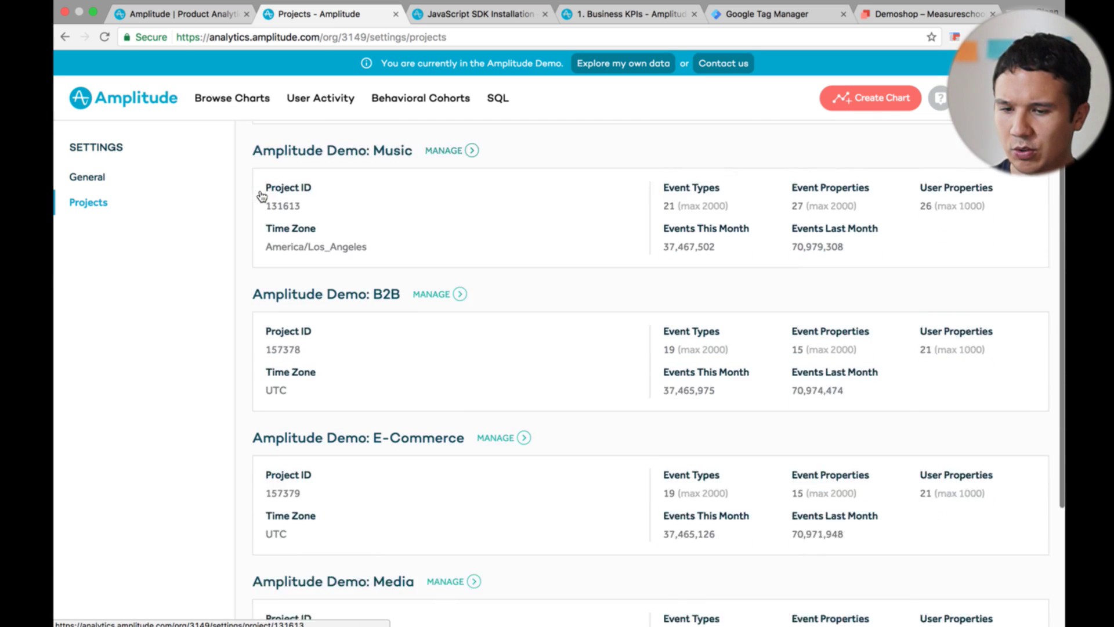
{"action": "scroll", "coordinate": [261, 195], "scroll_direction": "up", "scroll_amount": 8}
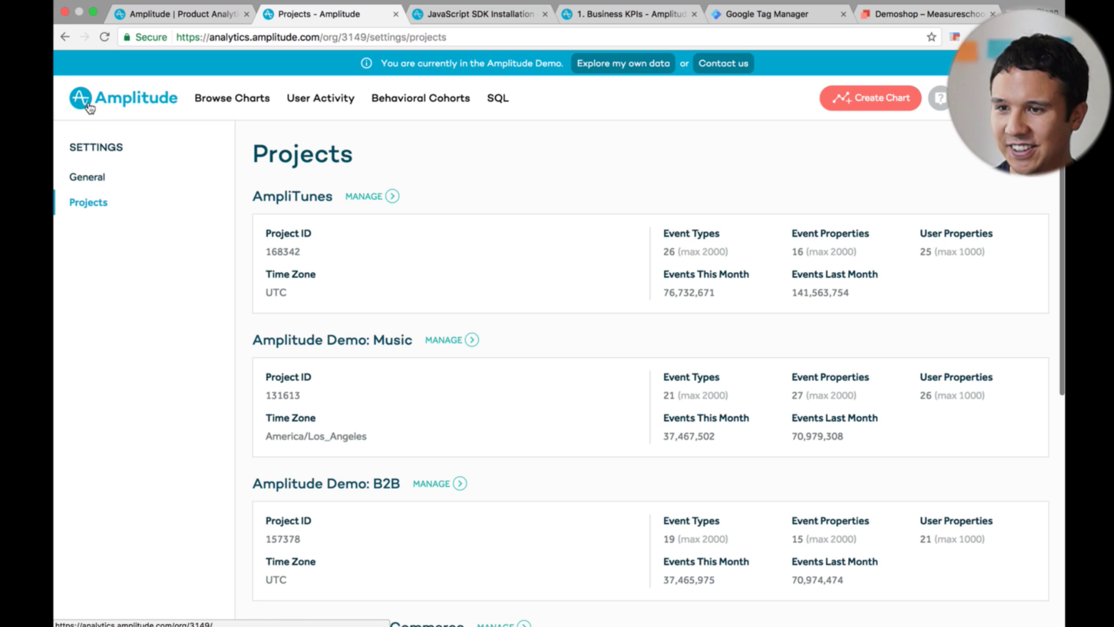
Leave the demo by loading the Amplitude site without the demo path in its address, and dismiss the chart chooser
{"action": "left_click", "coordinate": [88, 105]}
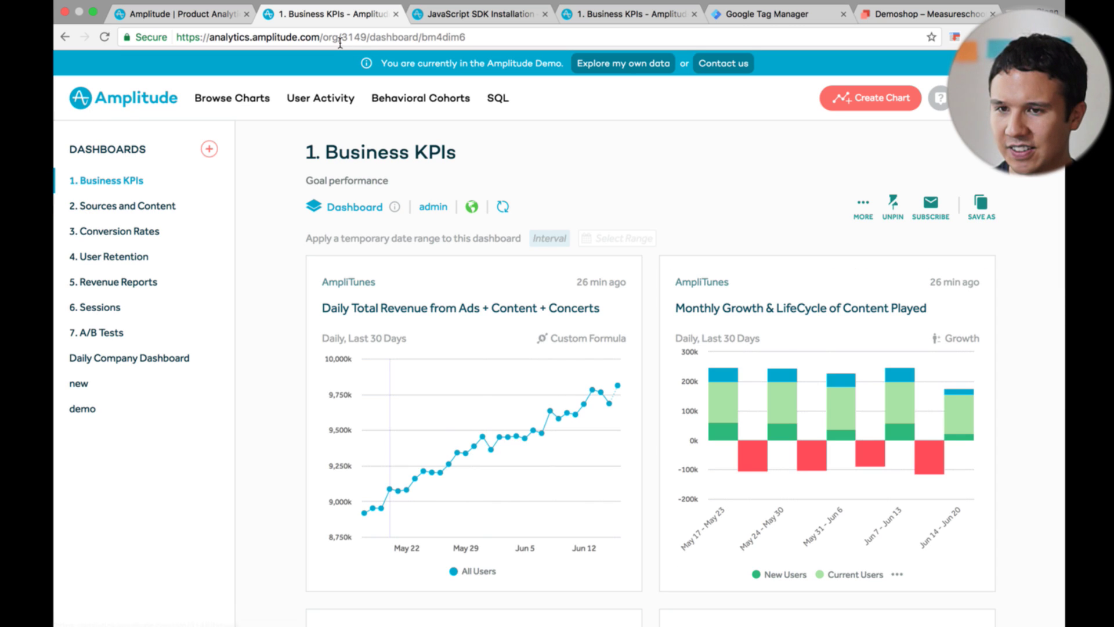
{"action": "left_click_drag", "start_coordinate": [326, 37], "coordinate": [597, 38]}
{"action": "key", "text": "BackSpace"}
{"action": "key", "text": "Return"}
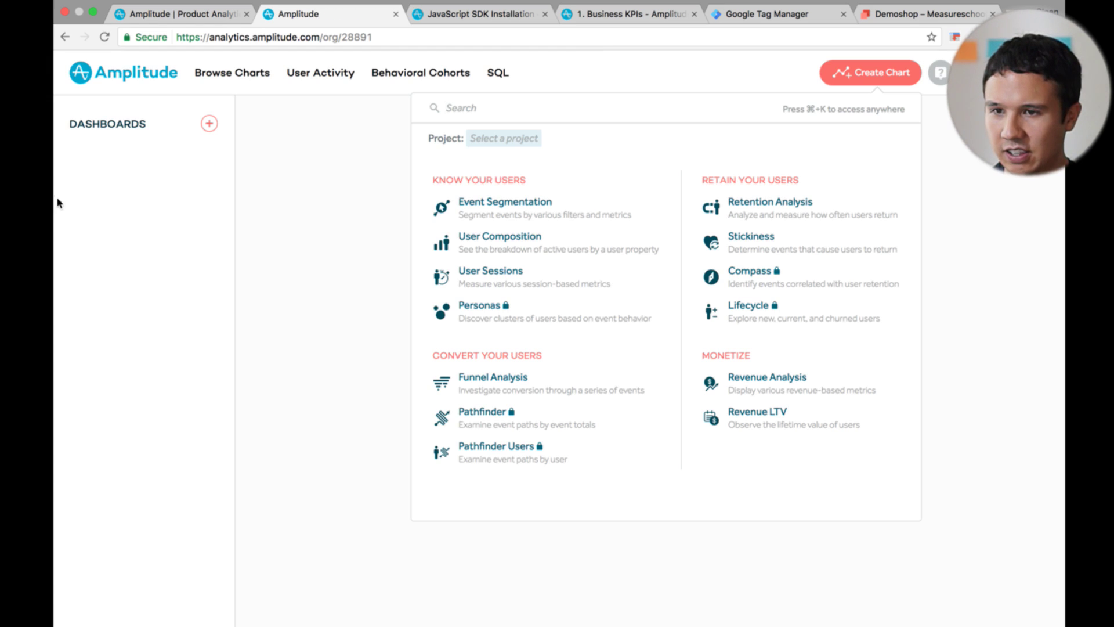
{"action": "left_click", "coordinate": [356, 185]}
Open the Demoshop organization's settings and view its project details, including the API key field
{"action": "left_click", "coordinate": [1013, 72]}
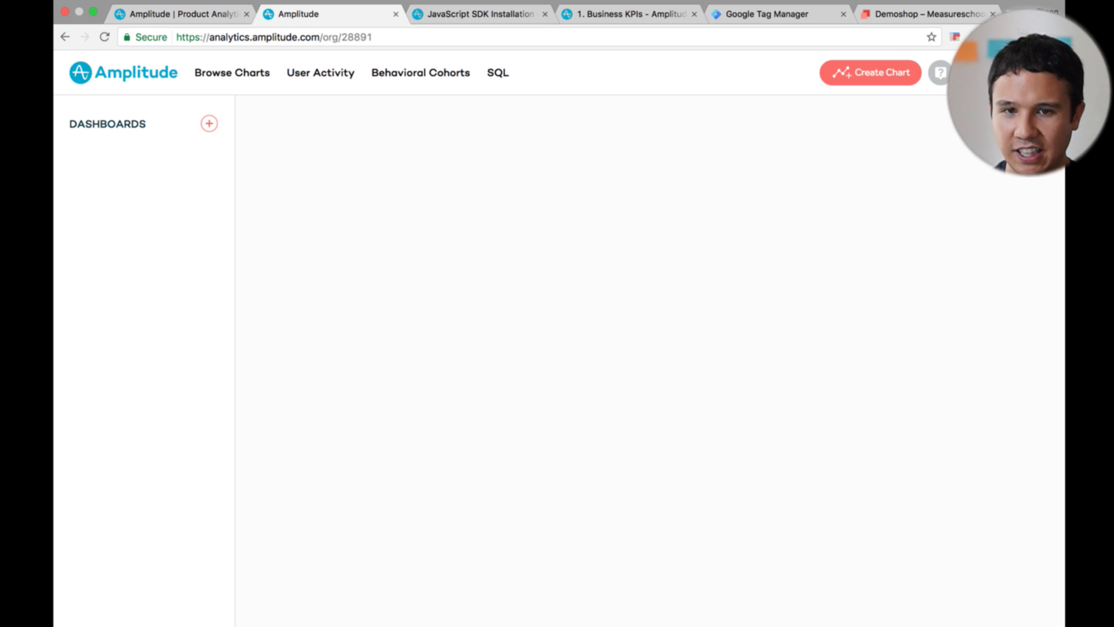
{"action": "left_click", "coordinate": [962, 159]}
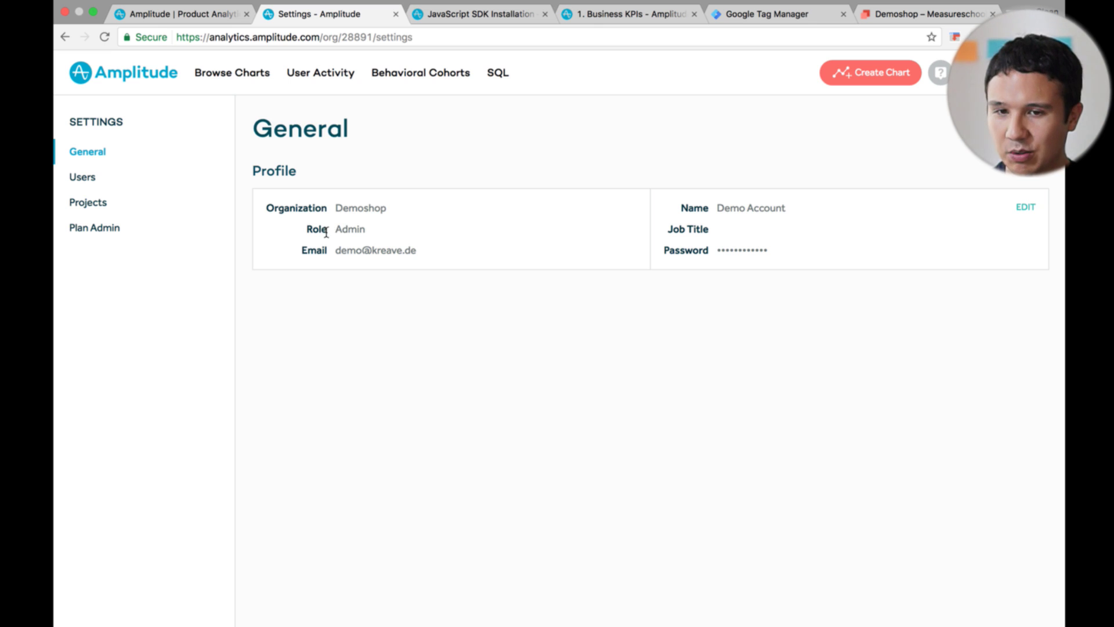
{"action": "left_click", "coordinate": [99, 201]}
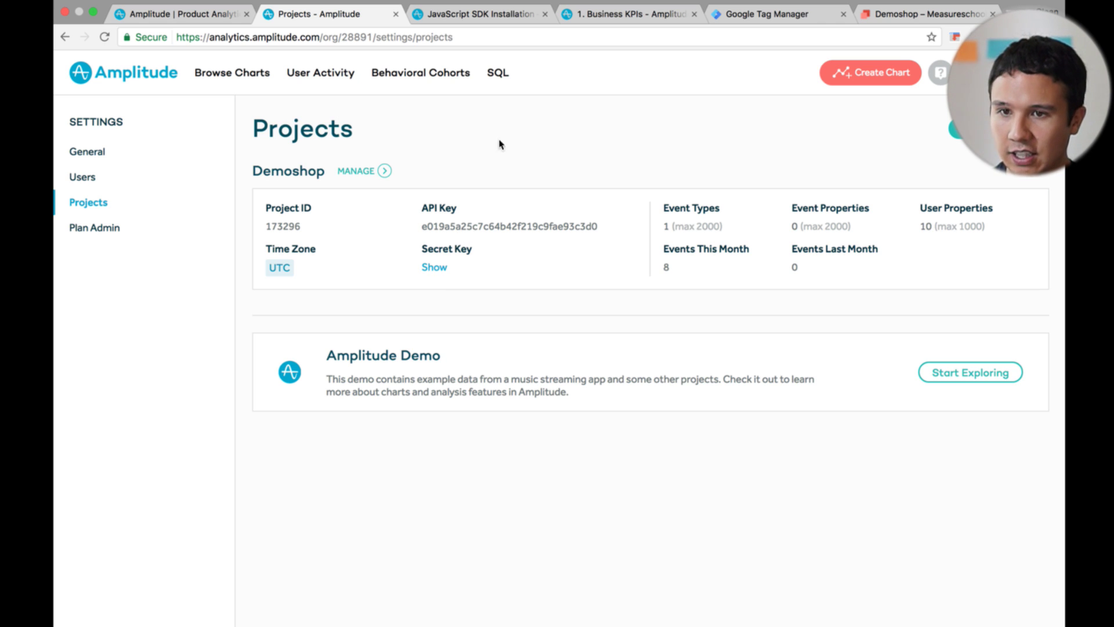
Switch to the Amplitude help center, go back to Setup & Installation, and open the JavaScript SDK Installation article
{"action": "left_click", "coordinate": [460, 16]}
{"action": "scroll", "coordinate": [455, 273], "scroll_direction": "left", "scroll_amount": 5}
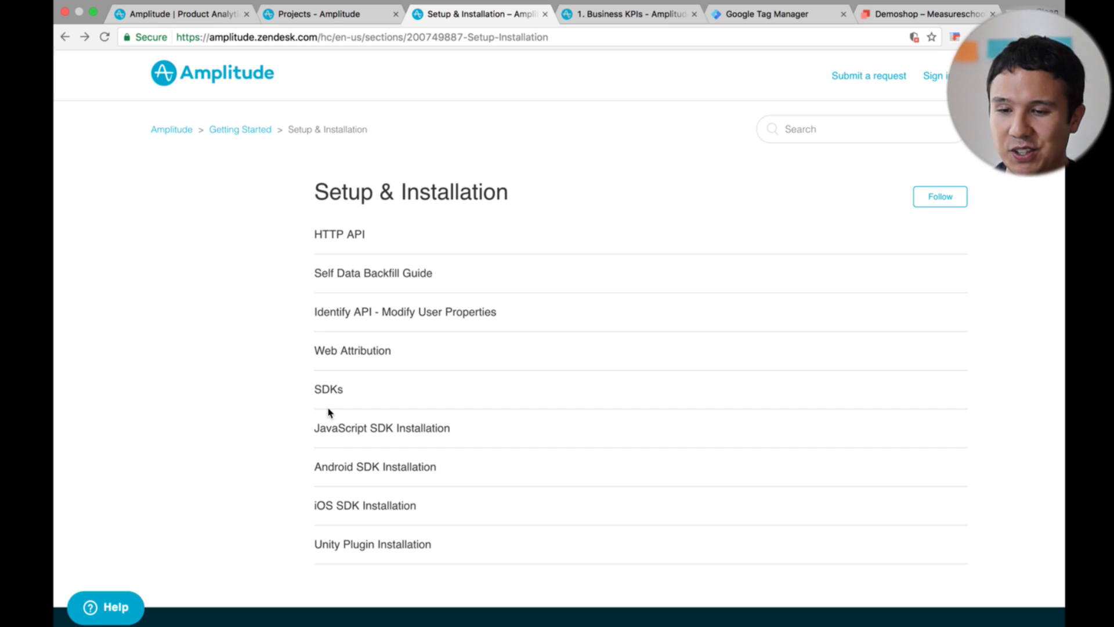
{"action": "left_click", "coordinate": [320, 438]}
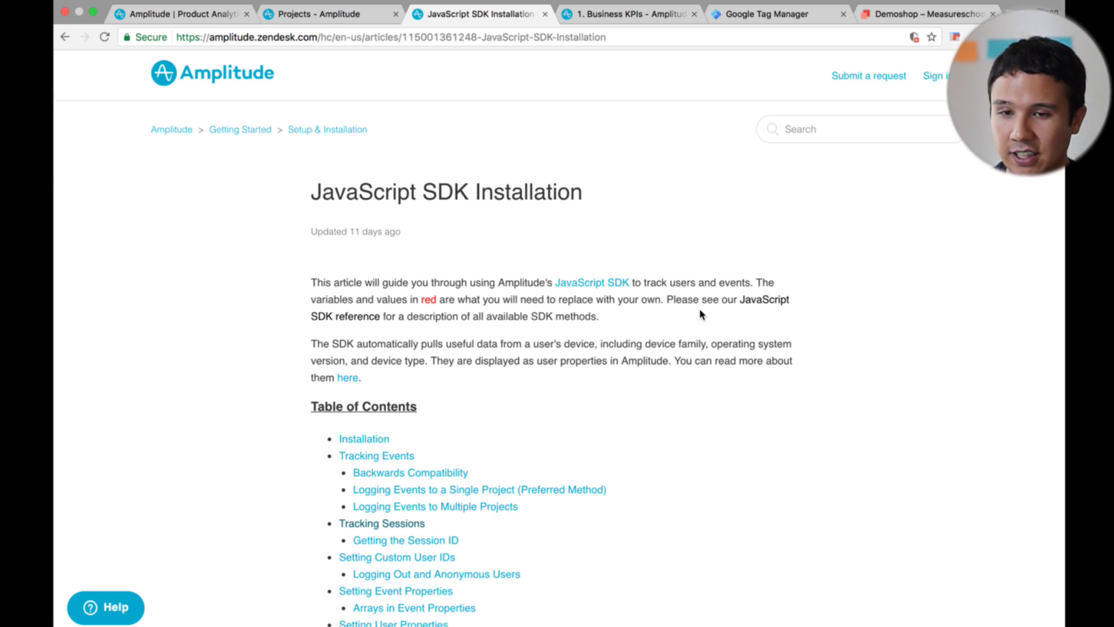
Go to the article's Installation section, and briefly highlight the whole JavaScript SDK snippet without copying it
{"action": "scroll", "coordinate": [702, 313], "scroll_direction": "down", "scroll_amount": 5}
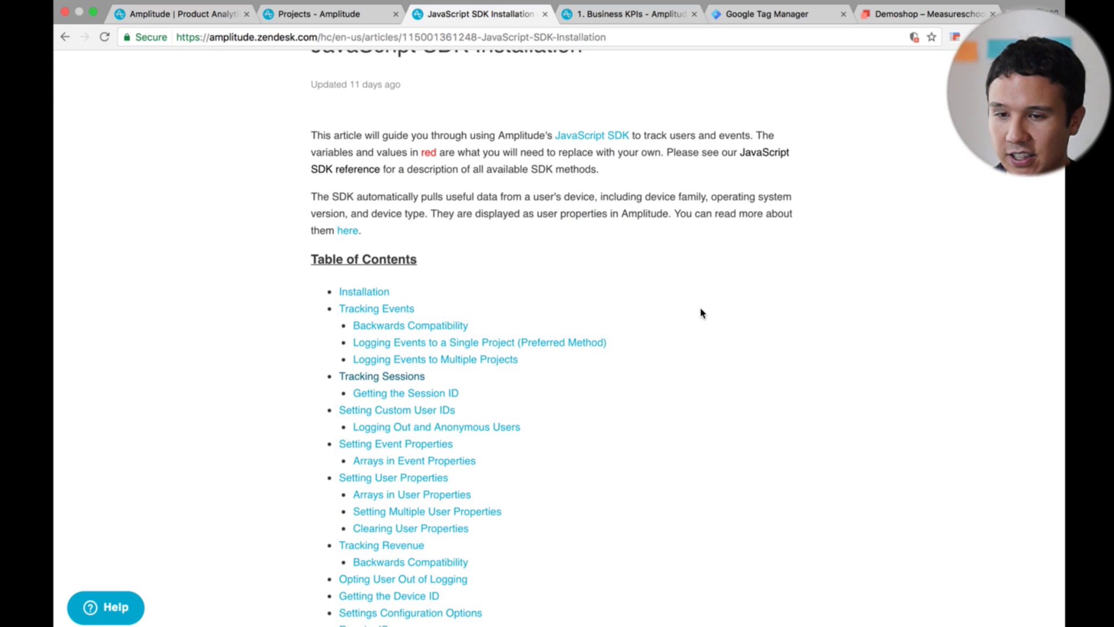
{"action": "left_click", "coordinate": [375, 295]}
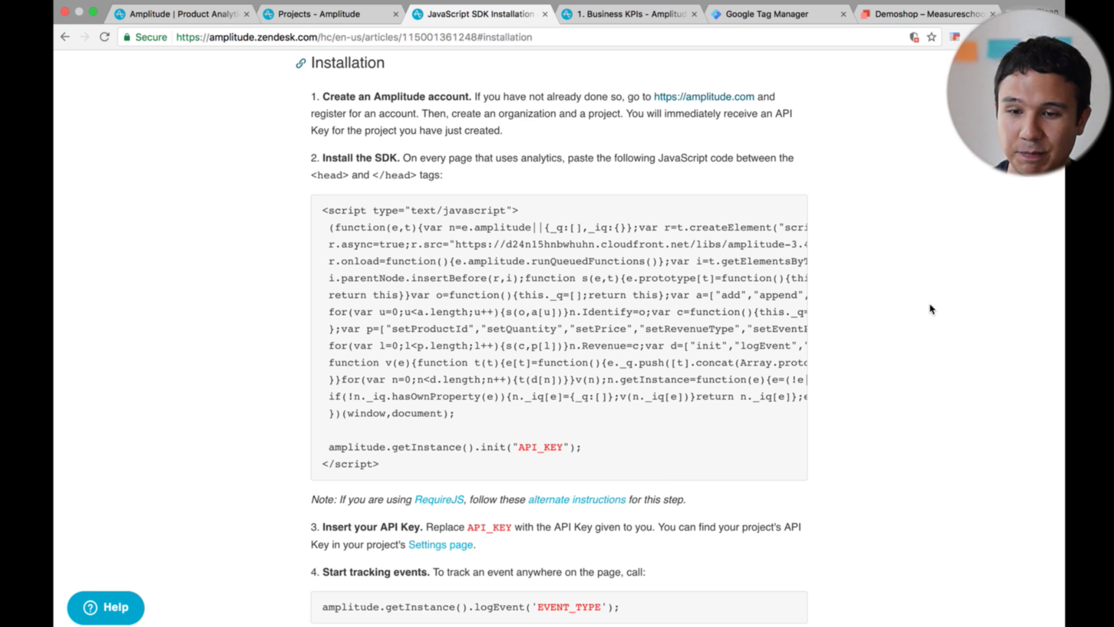
{"action": "left_click_drag", "start_coordinate": [380, 468], "coordinate": [318, 209]}
{"action": "left_click", "coordinate": [696, 124]}
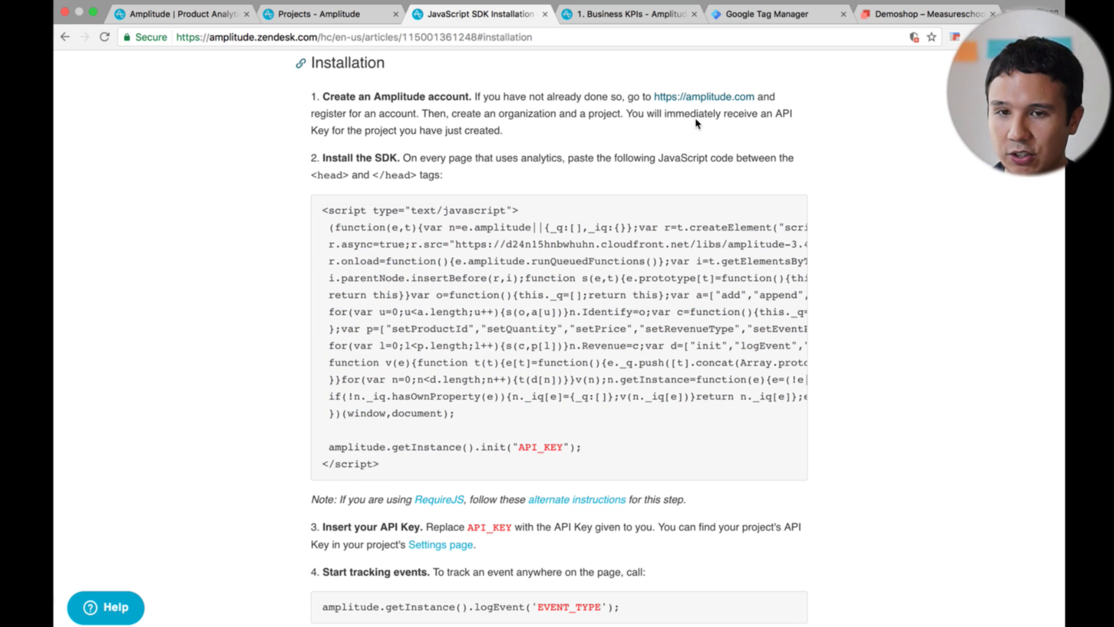
Switch to Google Tag Manager, inspect the code and trigger of the tag Amplitude - Base Tag - All Pages, and close it
{"action": "left_click", "coordinate": [740, 13]}
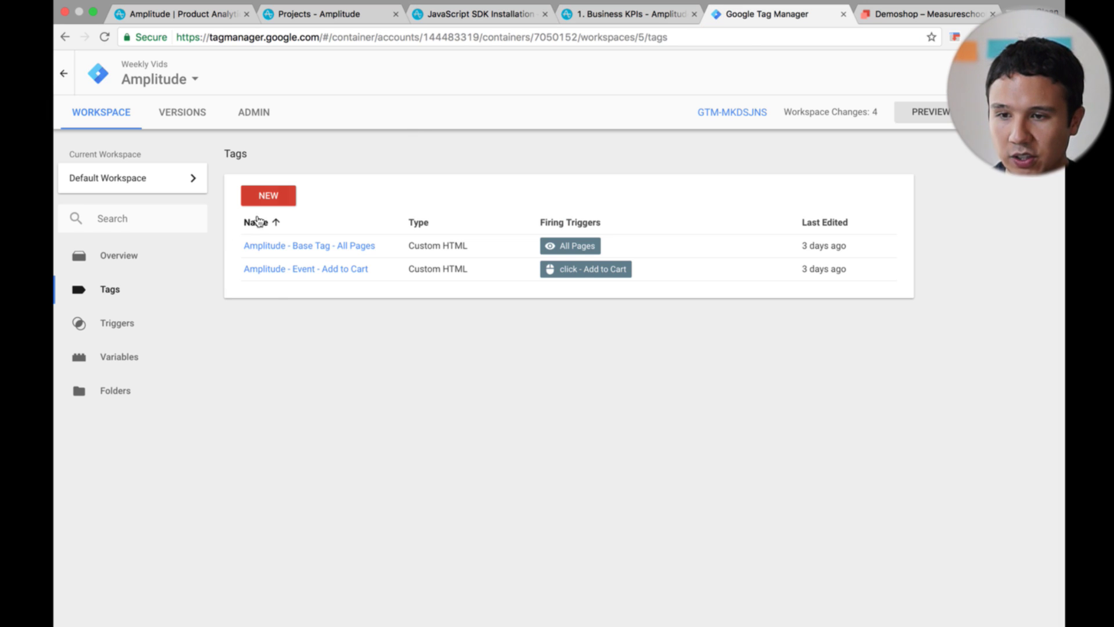
{"action": "left_click", "coordinate": [332, 248]}
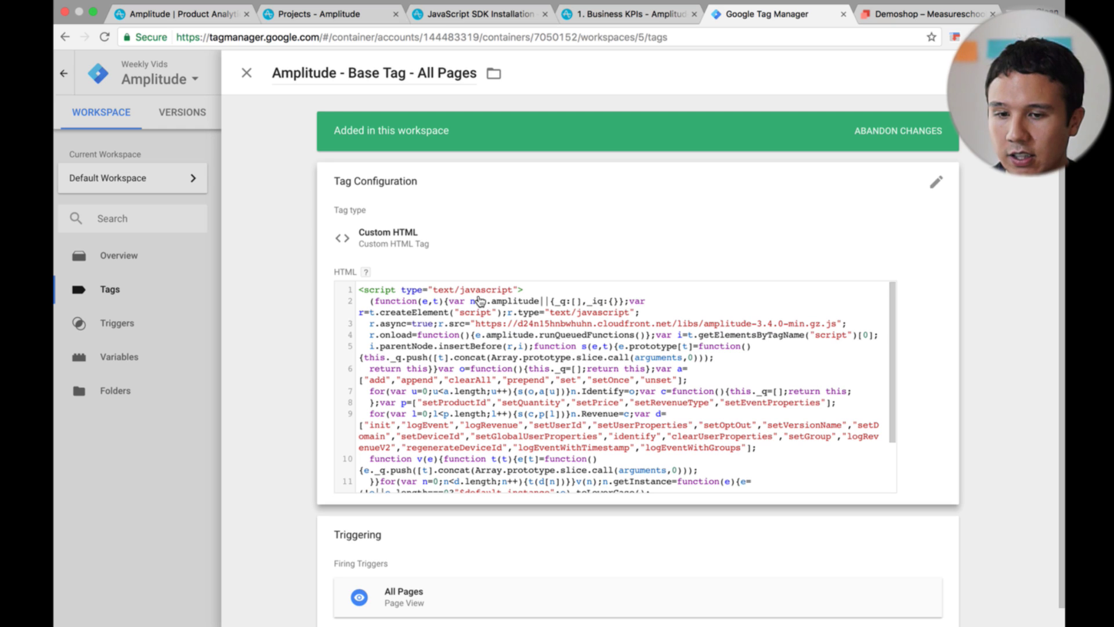
{"action": "scroll", "coordinate": [480, 301], "scroll_direction": "down", "scroll_amount": 1}
{"action": "left_click_drag", "start_coordinate": [895, 302], "coordinate": [895, 351]}
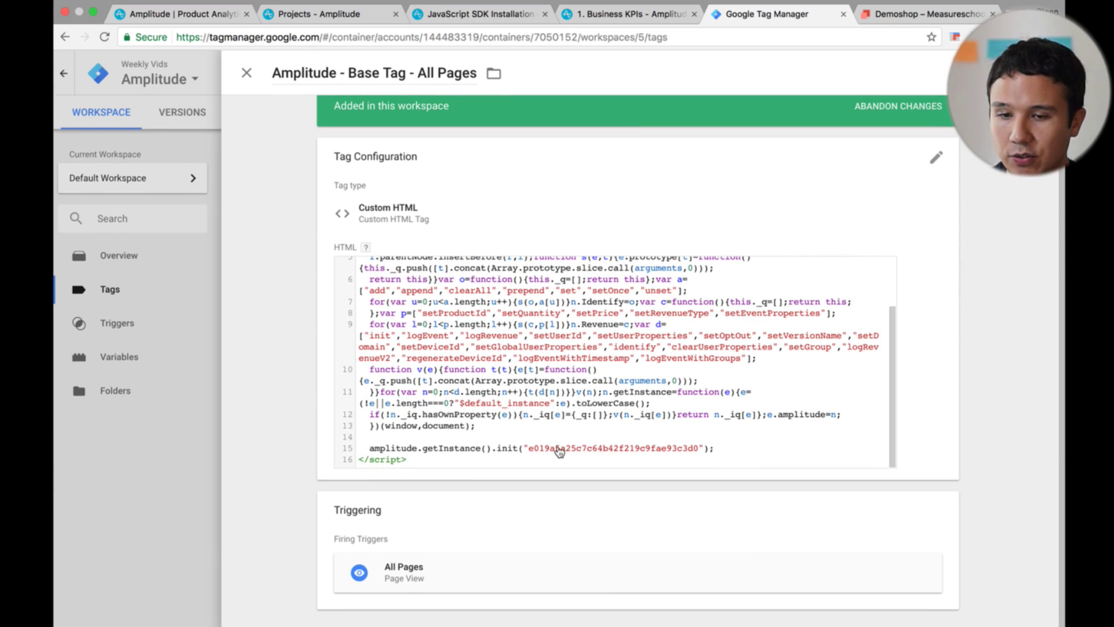
{"action": "left_click", "coordinate": [187, 365]}
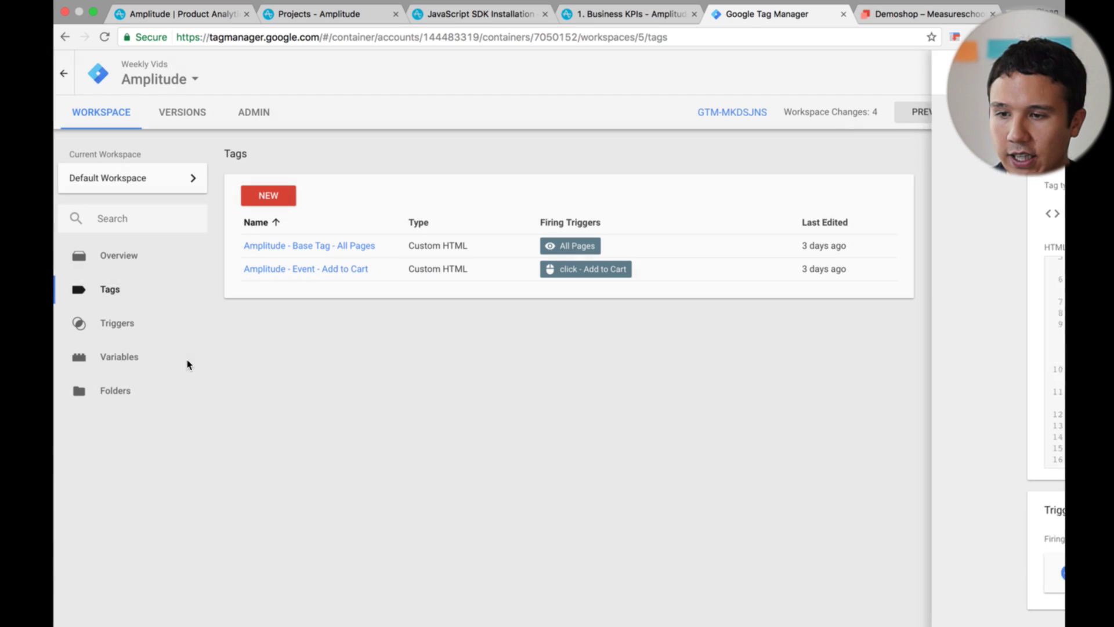
View the tag Amplitude - Event - Add to Cart, and switch to the Demoshop storefront
{"action": "left_click", "coordinate": [352, 268]}
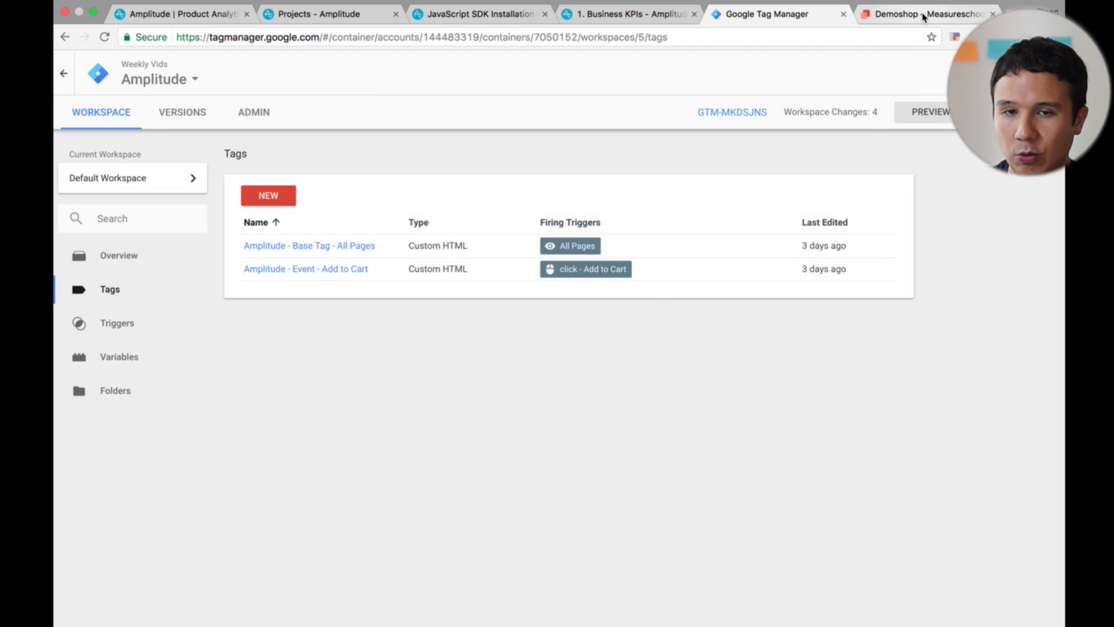
{"action": "left_click", "coordinate": [900, 17]}
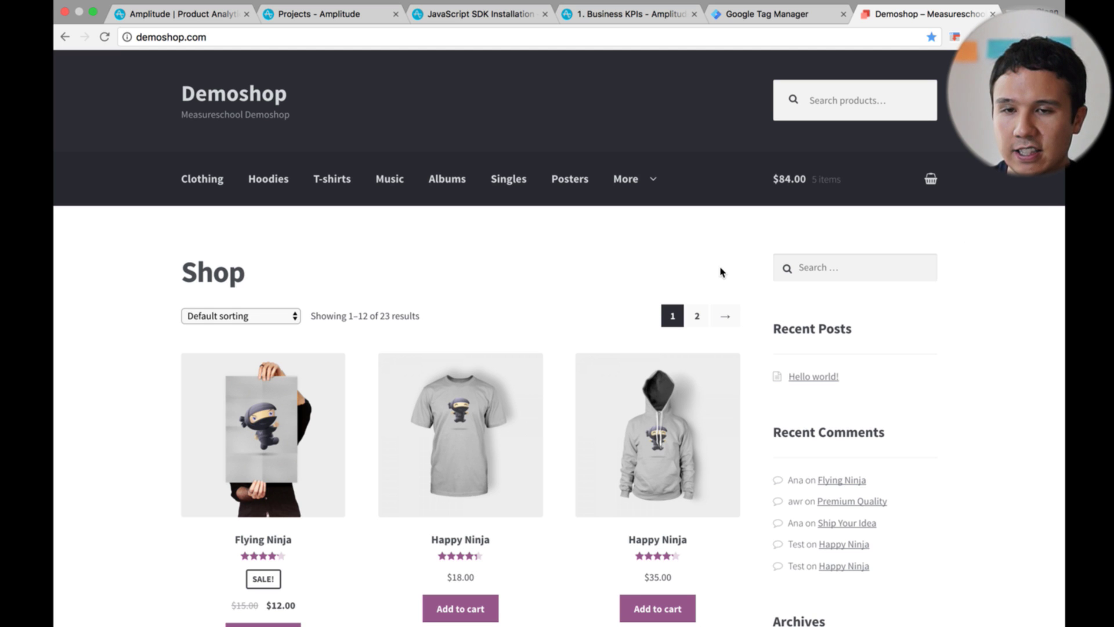
Switch to the Amplitude Projects settings and highlight Demoshop's Events This Month count
{"action": "left_click", "coordinate": [491, 16]}
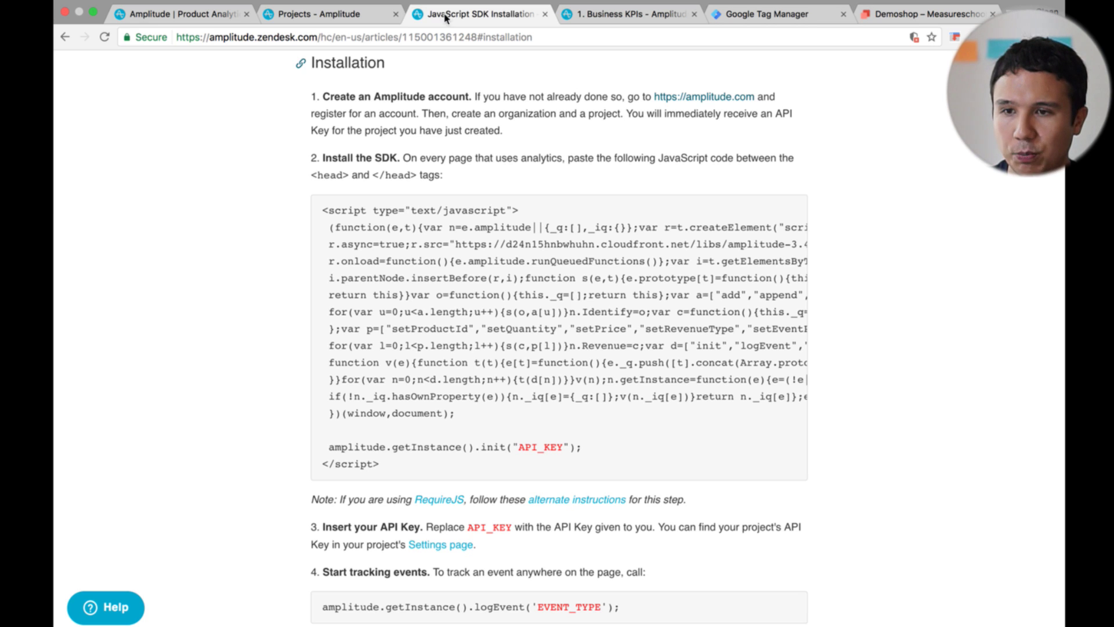
{"action": "left_click", "coordinate": [347, 15]}
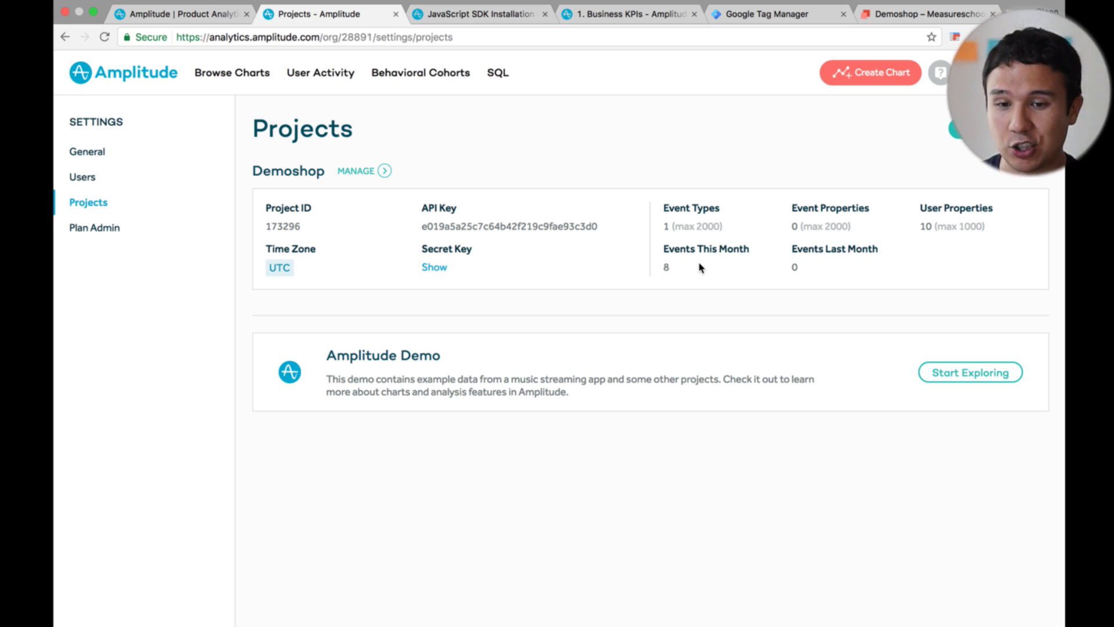
{"action": "double_click", "coordinate": [665, 268]}
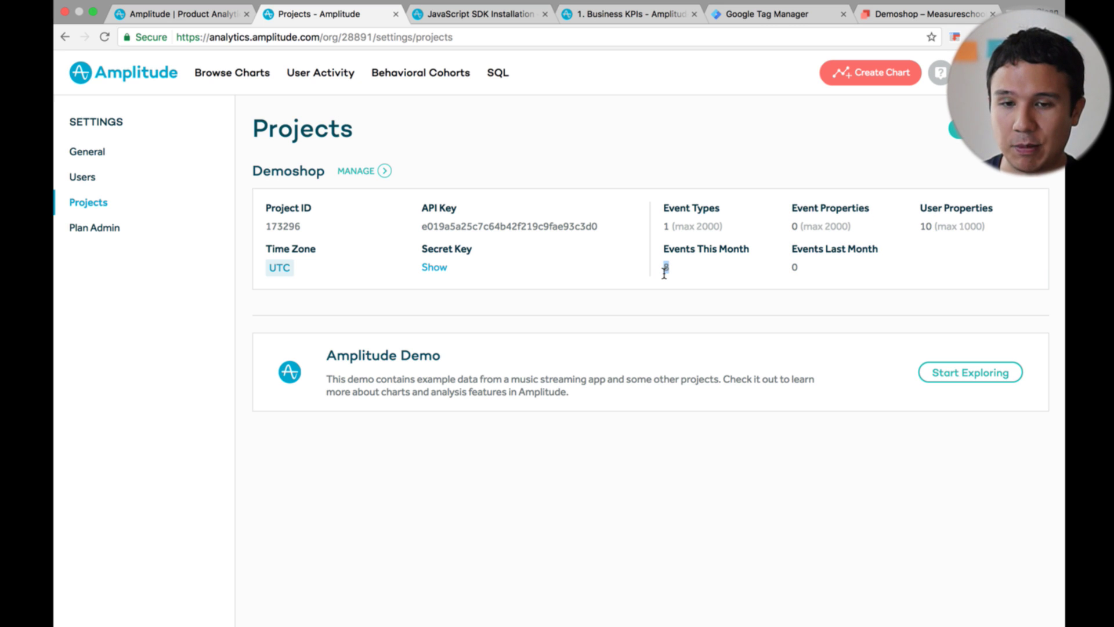
Return to the JavaScript SDK Installation article and review its steps on inserting the API key and tracking events
{"action": "left_click", "coordinate": [485, 17]}
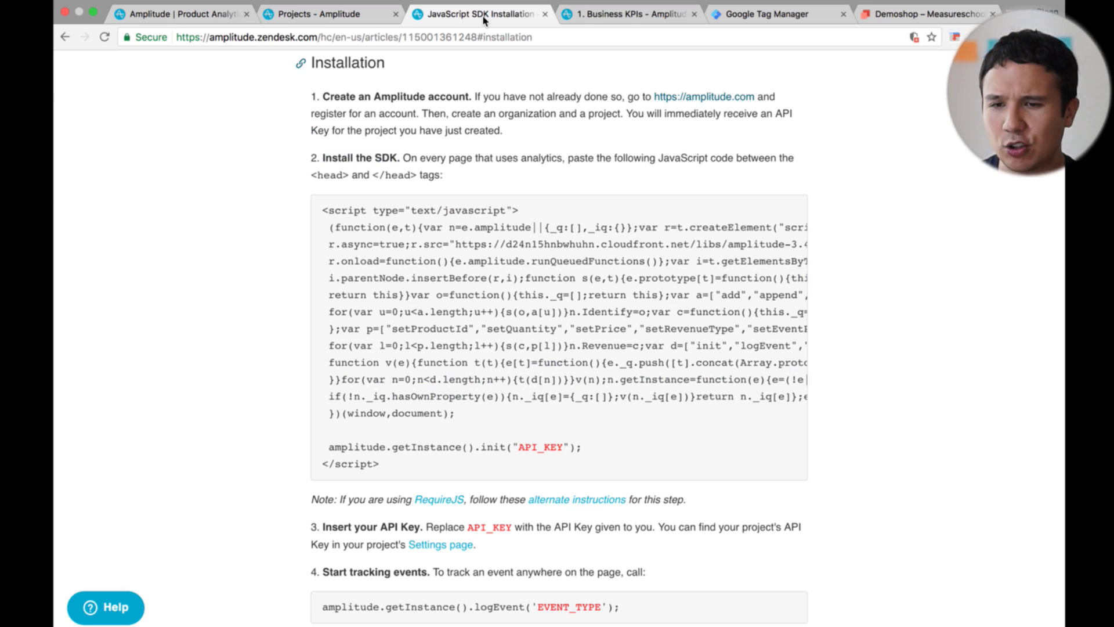
{"action": "scroll", "coordinate": [260, 367], "scroll_direction": "down", "scroll_amount": 5}
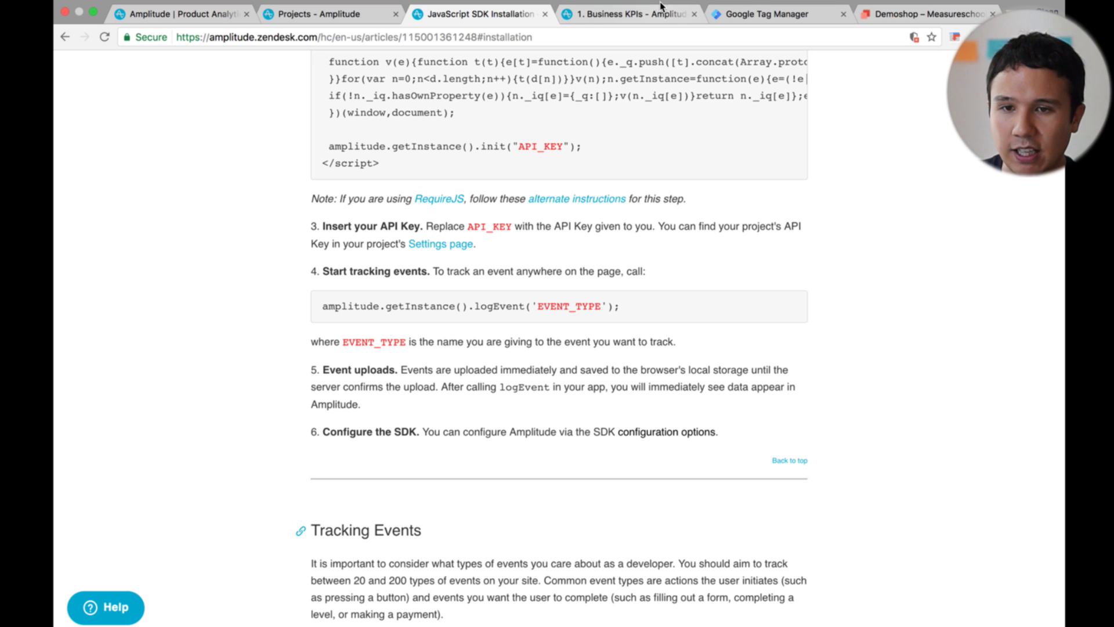
{"action": "left_click", "coordinate": [643, 12]}
{"action": "left_click", "coordinate": [471, 14]}
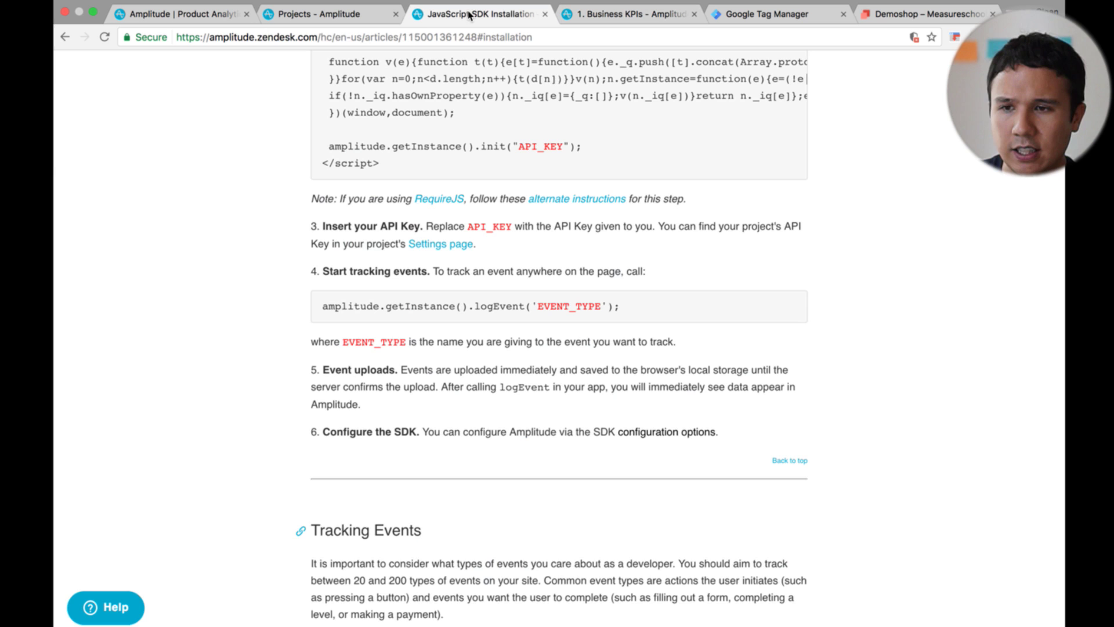
Open the Demoshop project's management page in Amplitude, view the event properties of add to cart, and close them
{"action": "left_click", "coordinate": [364, 16]}
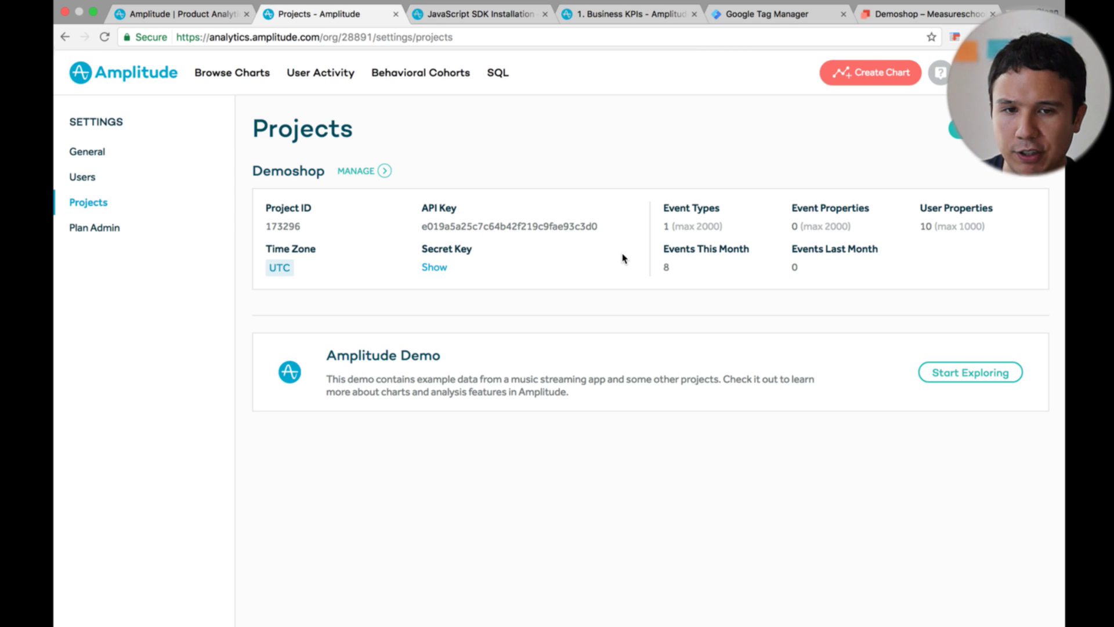
{"action": "left_click", "coordinate": [349, 171]}
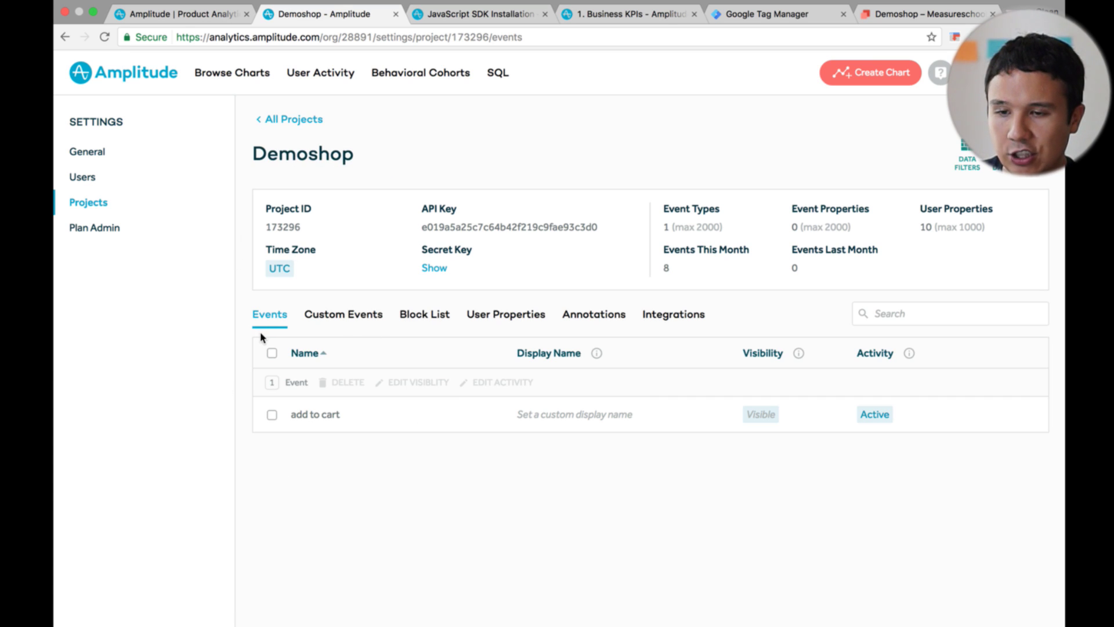
{"action": "mouse_move", "coordinate": [287, 417]}
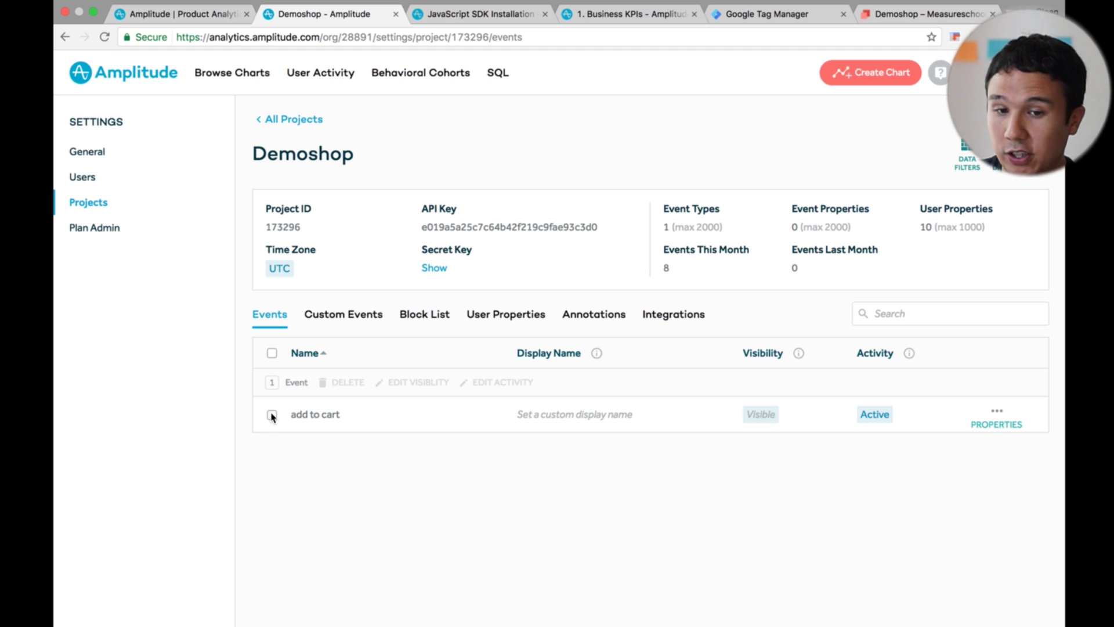
{"action": "left_click", "coordinate": [993, 419]}
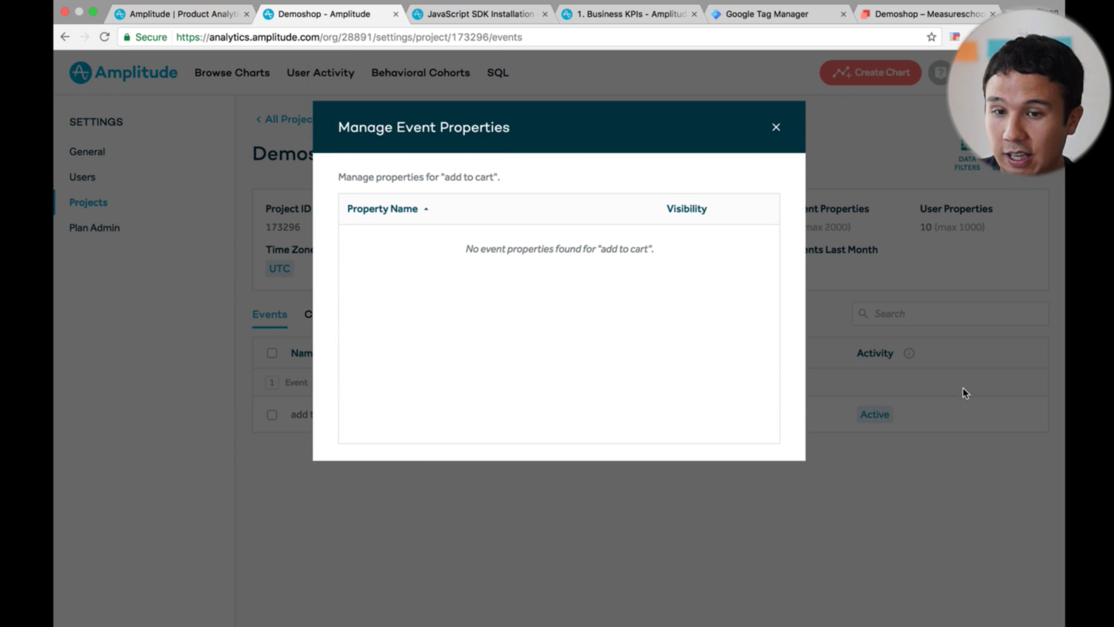
{"action": "left_click", "coordinate": [776, 127]}
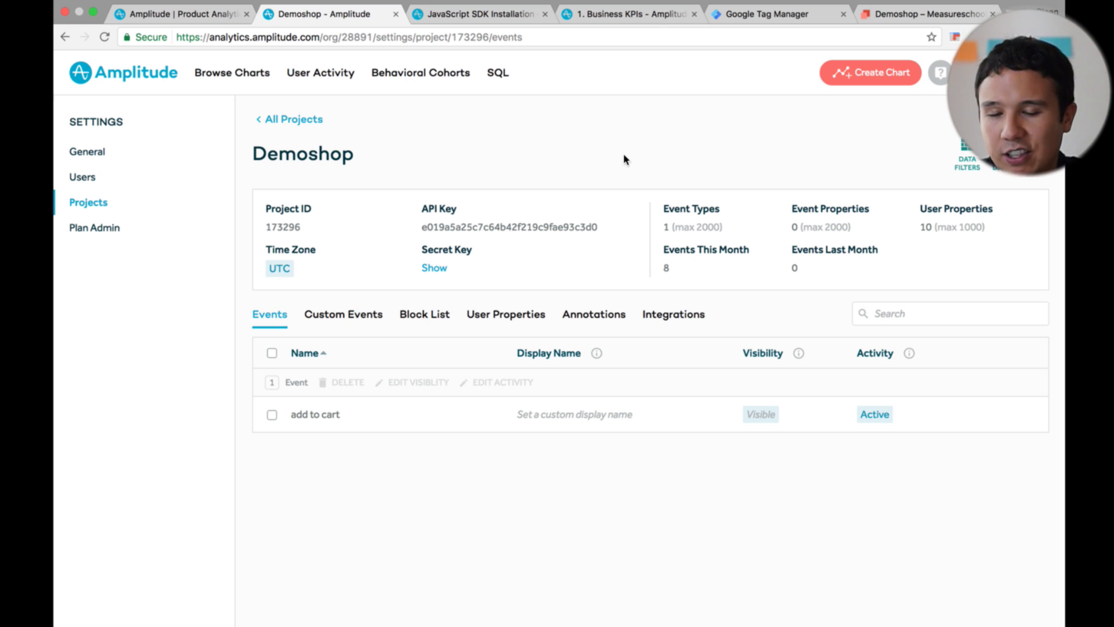
View Demoshop's annotations, open a new annotation form and dismiss it without saving, and view the project's integrations
{"action": "left_click", "coordinate": [589, 321]}
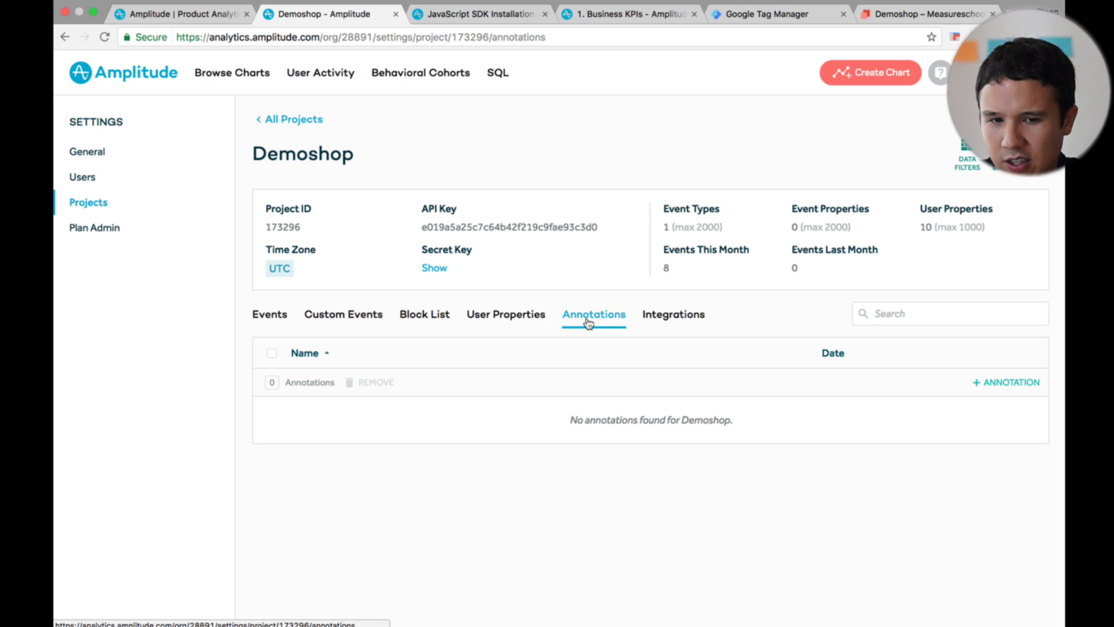
{"action": "left_click", "coordinate": [988, 382]}
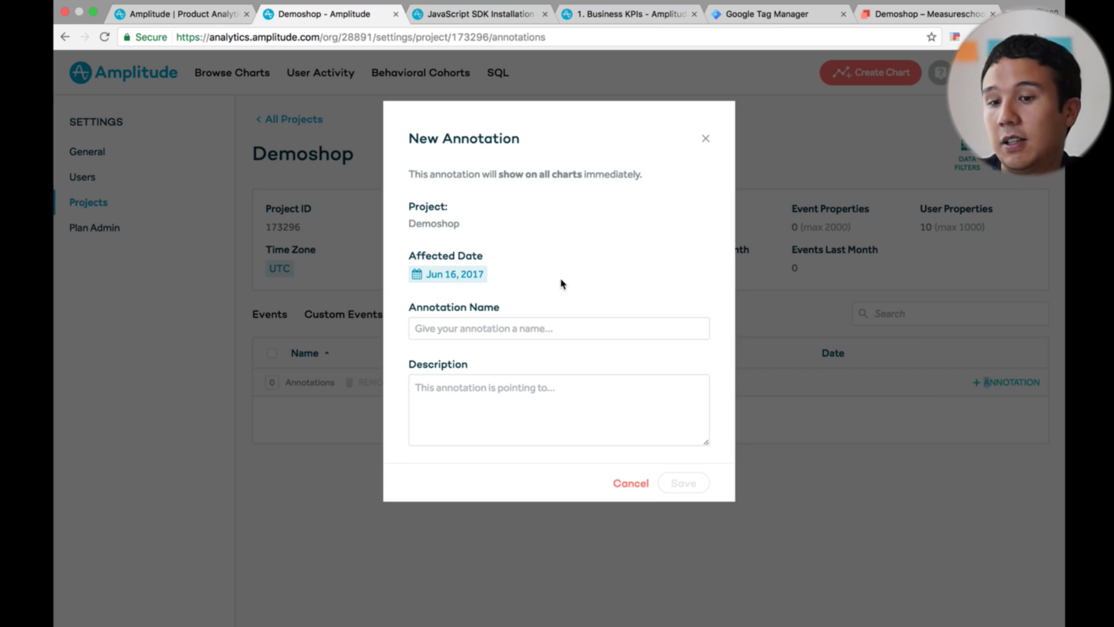
{"action": "left_click", "coordinate": [704, 140]}
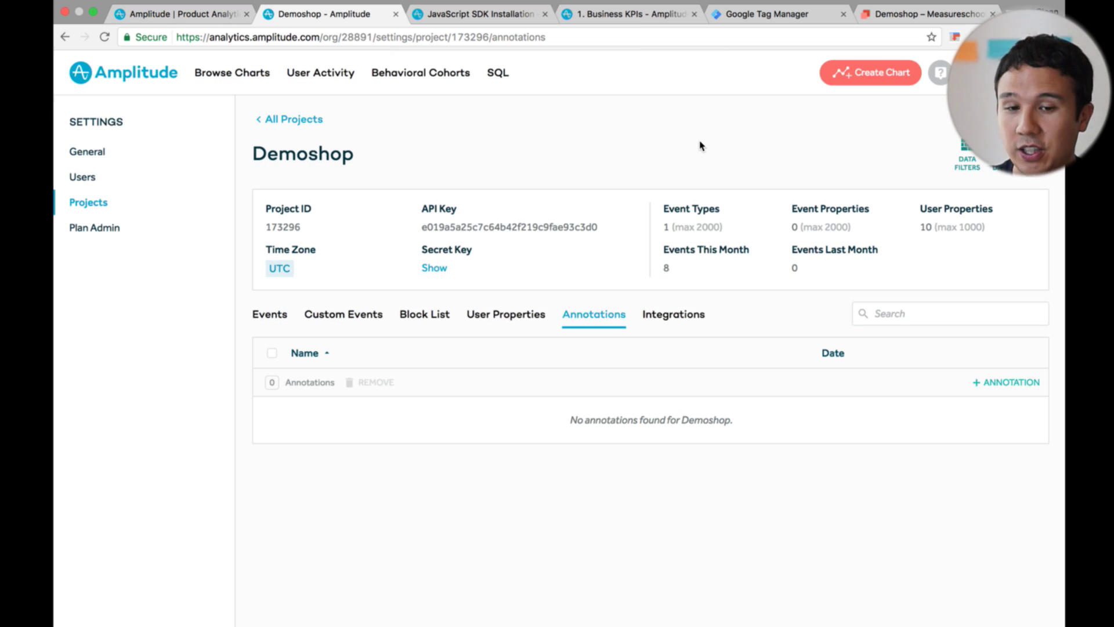
{"action": "left_click", "coordinate": [661, 318]}
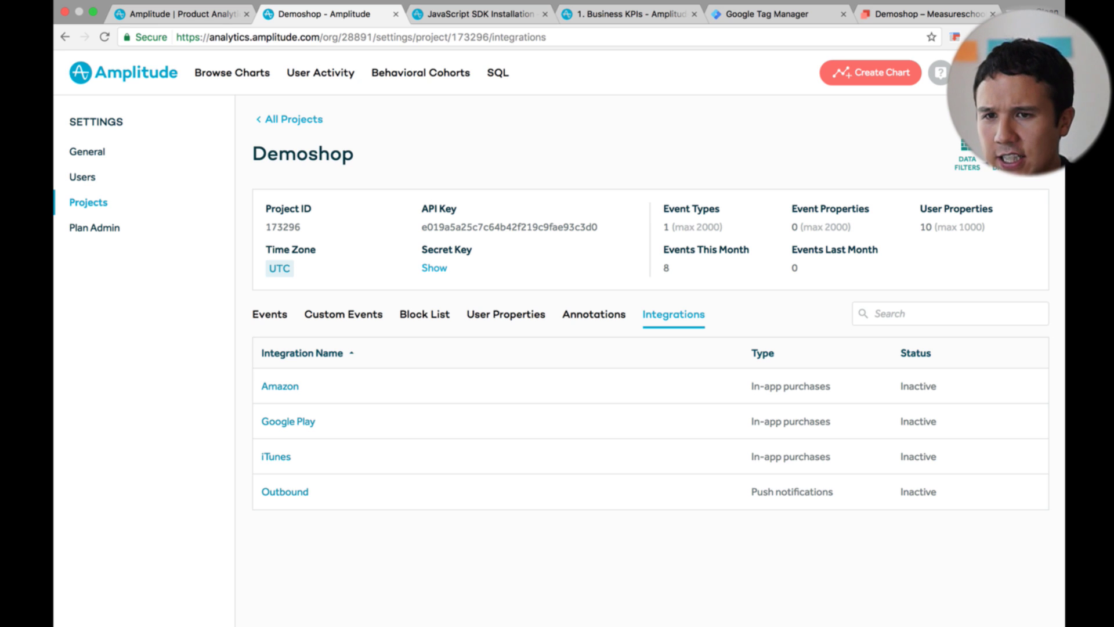
In the JavaScript SDK Installation article, find Setting Event Properties and highlight the eventProperties object with color, age and key
{"action": "left_click", "coordinate": [489, 15]}
{"action": "scroll", "coordinate": [457, 350], "scroll_direction": "down", "scroll_amount": 1}
{"action": "scroll", "coordinate": [457, 350], "scroll_direction": "down", "scroll_amount": 15}
{"action": "scroll", "coordinate": [455, 351], "scroll_direction": "down", "scroll_amount": 3}
{"action": "scroll", "coordinate": [454, 354], "scroll_direction": "down", "scroll_amount": 14}
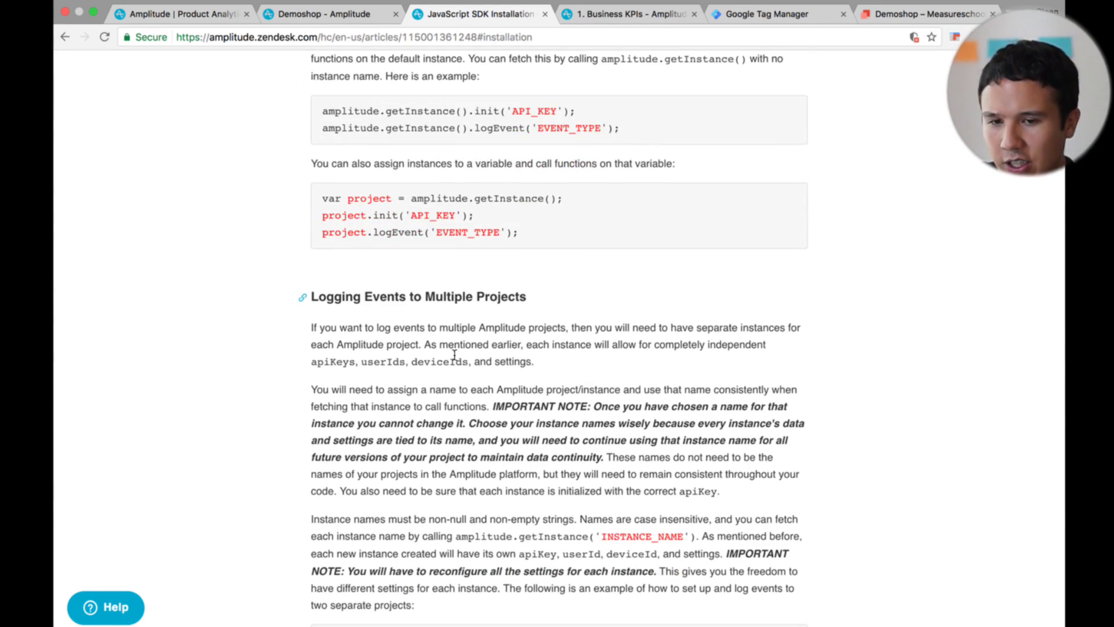
{"action": "scroll", "coordinate": [454, 353], "scroll_direction": "down", "scroll_amount": 7}
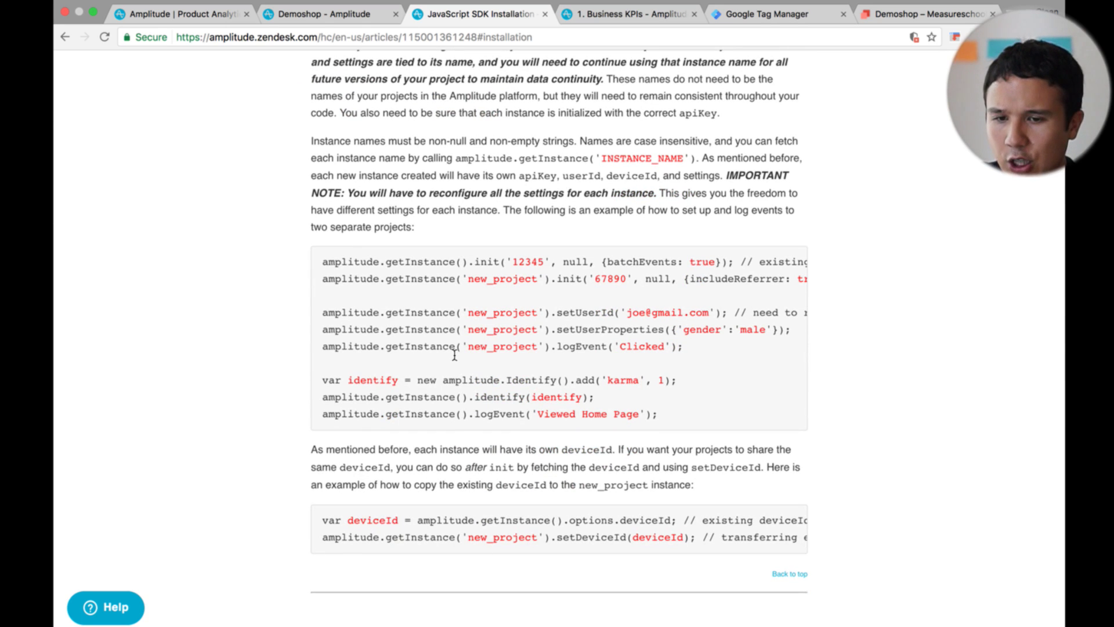
{"action": "scroll", "coordinate": [455, 354], "scroll_direction": "down", "scroll_amount": 12}
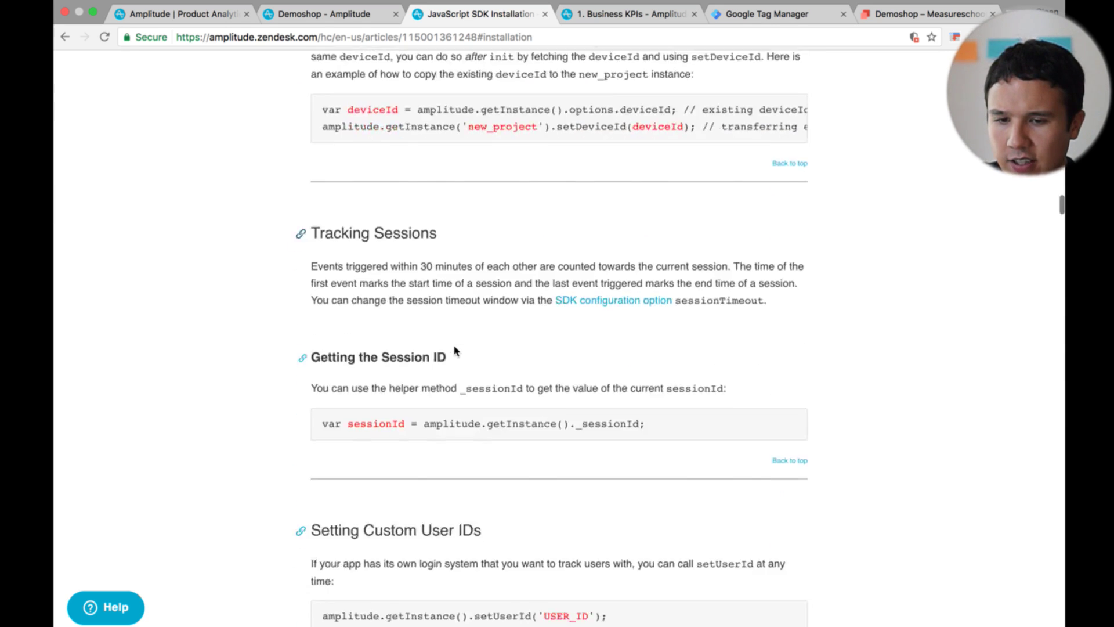
{"action": "scroll", "coordinate": [454, 350], "scroll_direction": "down", "scroll_amount": 12}
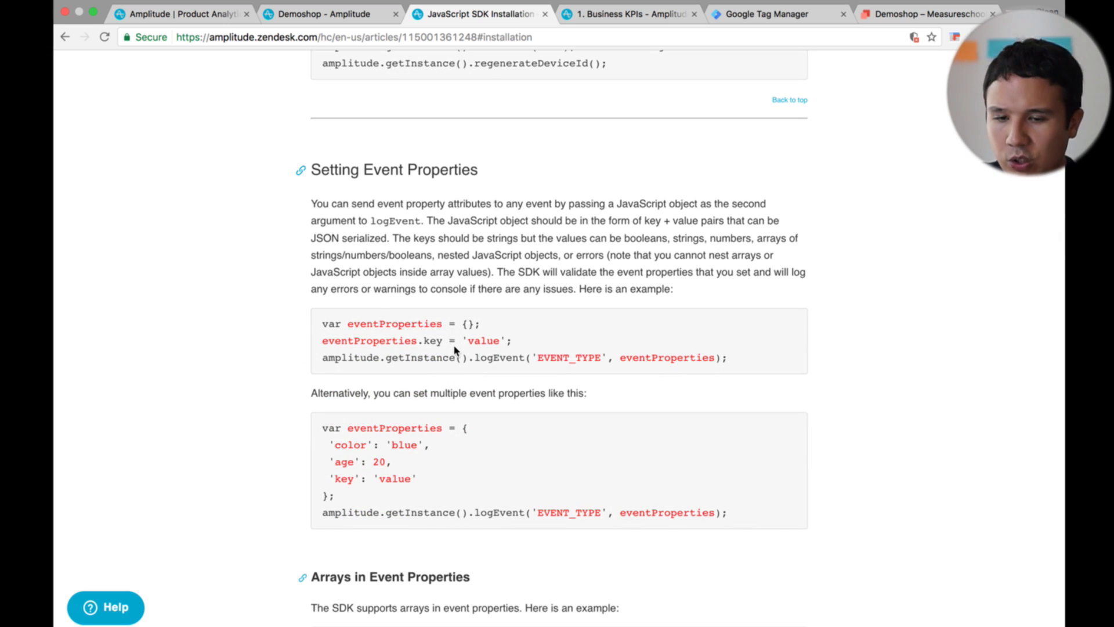
{"action": "scroll", "coordinate": [455, 348], "scroll_direction": "down", "scroll_amount": 1}
{"action": "left_click_drag", "start_coordinate": [348, 407], "coordinate": [418, 476]}
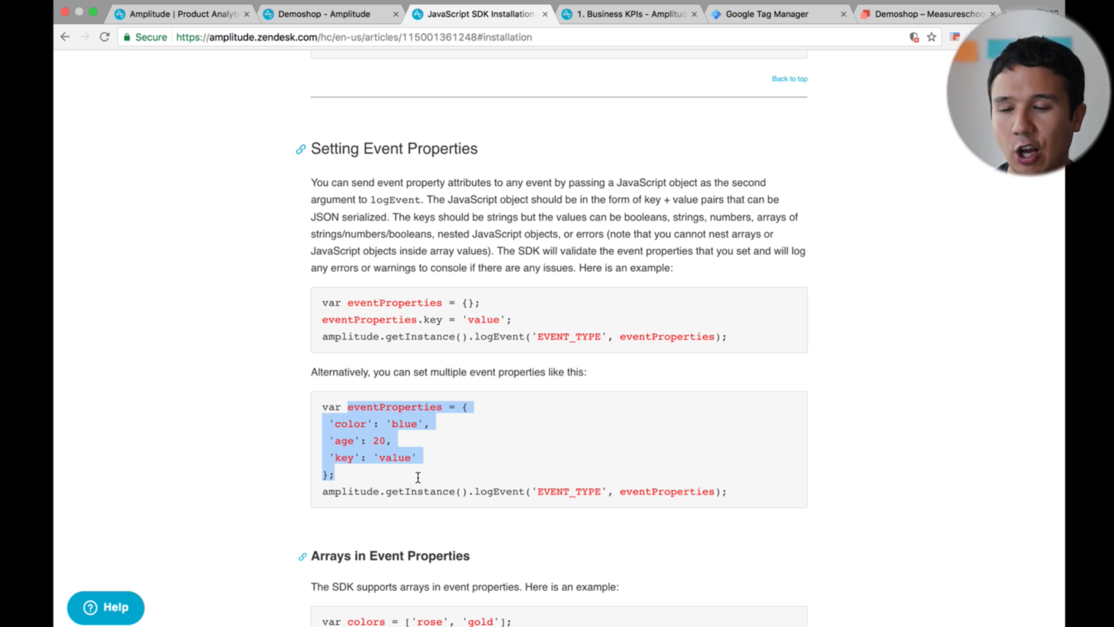
Read the article's Arrays in Event Properties example and the Setting User Properties operations from set through prepend
{"action": "scroll", "coordinate": [252, 493], "scroll_direction": "down", "scroll_amount": 5}
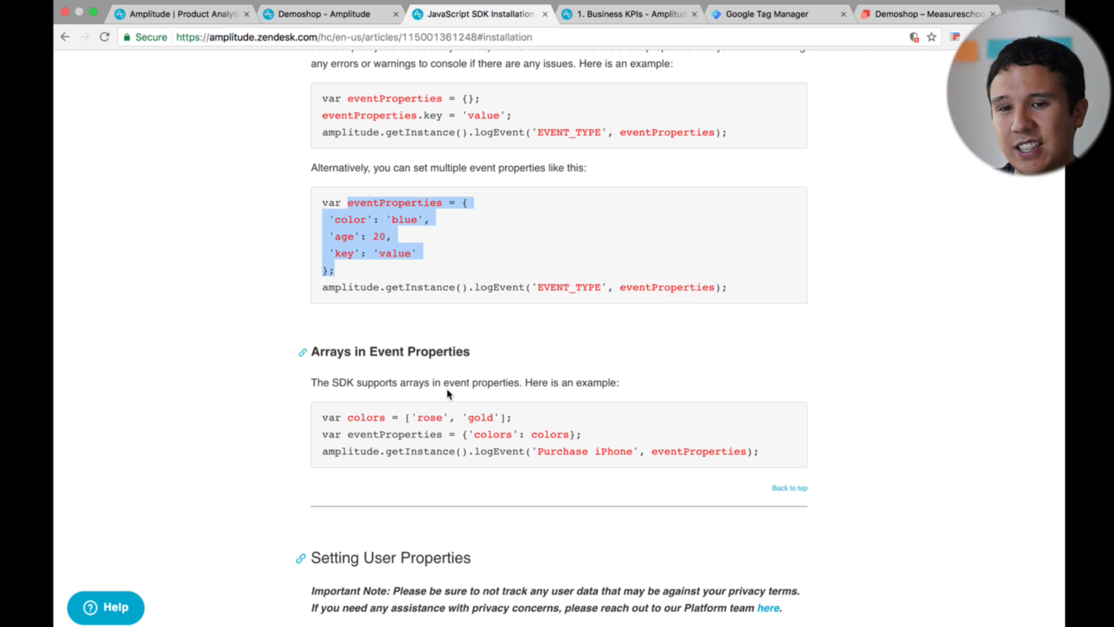
{"action": "scroll", "coordinate": [447, 394], "scroll_direction": "down", "scroll_amount": 10}
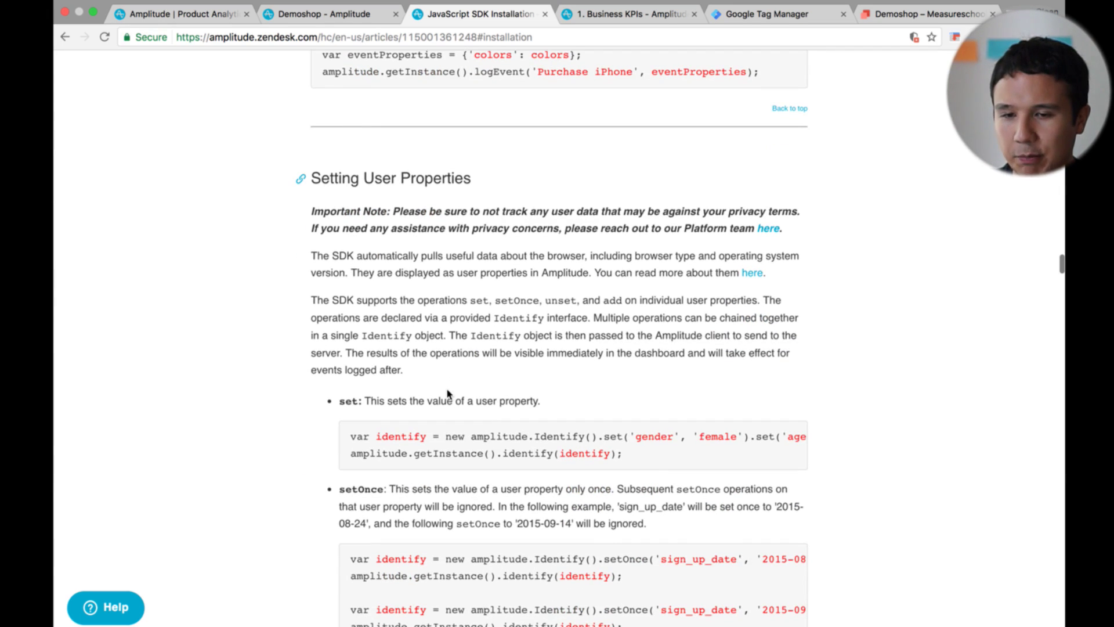
{"action": "scroll", "coordinate": [447, 398], "scroll_direction": "up", "scroll_amount": 6}
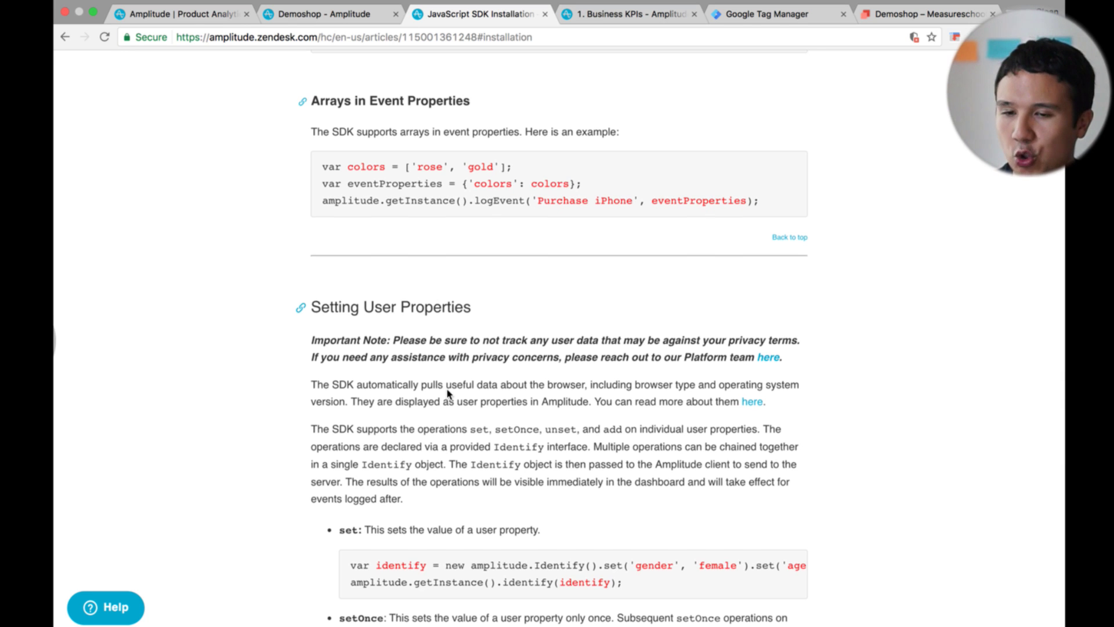
{"action": "scroll", "coordinate": [446, 394], "scroll_direction": "down", "scroll_amount": 3}
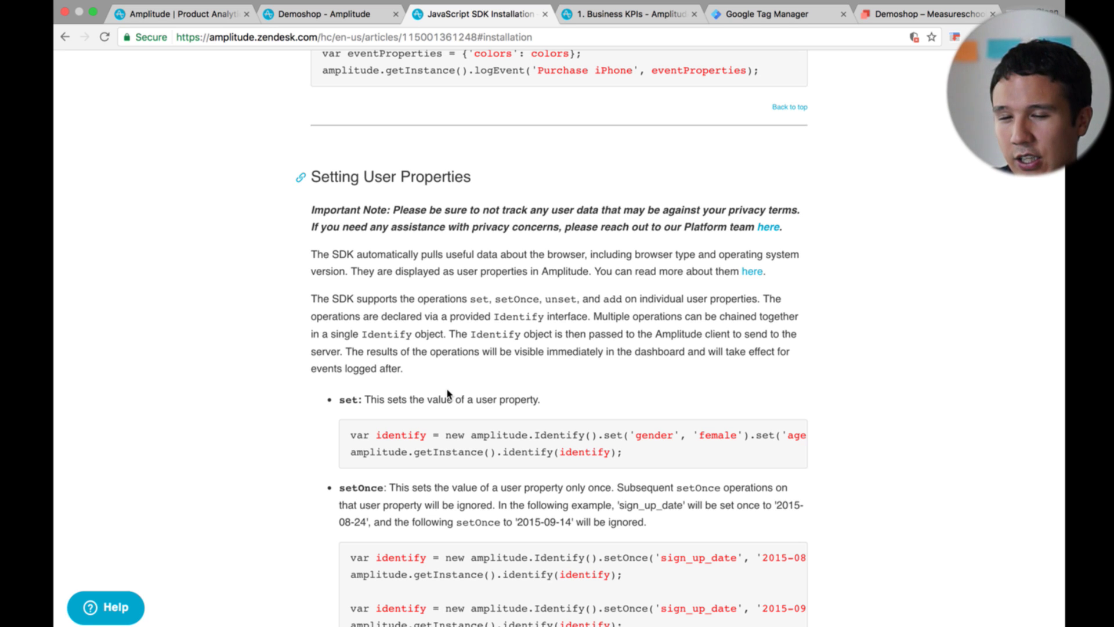
{"action": "scroll", "coordinate": [447, 394], "scroll_direction": "down", "scroll_amount": 5}
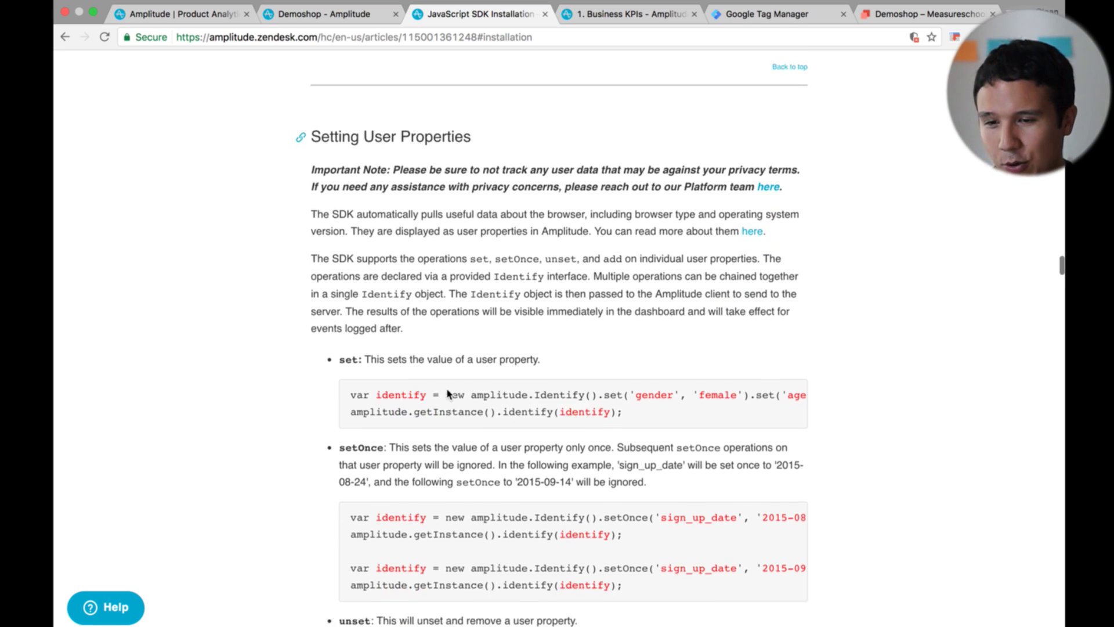
{"action": "scroll", "coordinate": [448, 393], "scroll_direction": "down", "scroll_amount": 5}
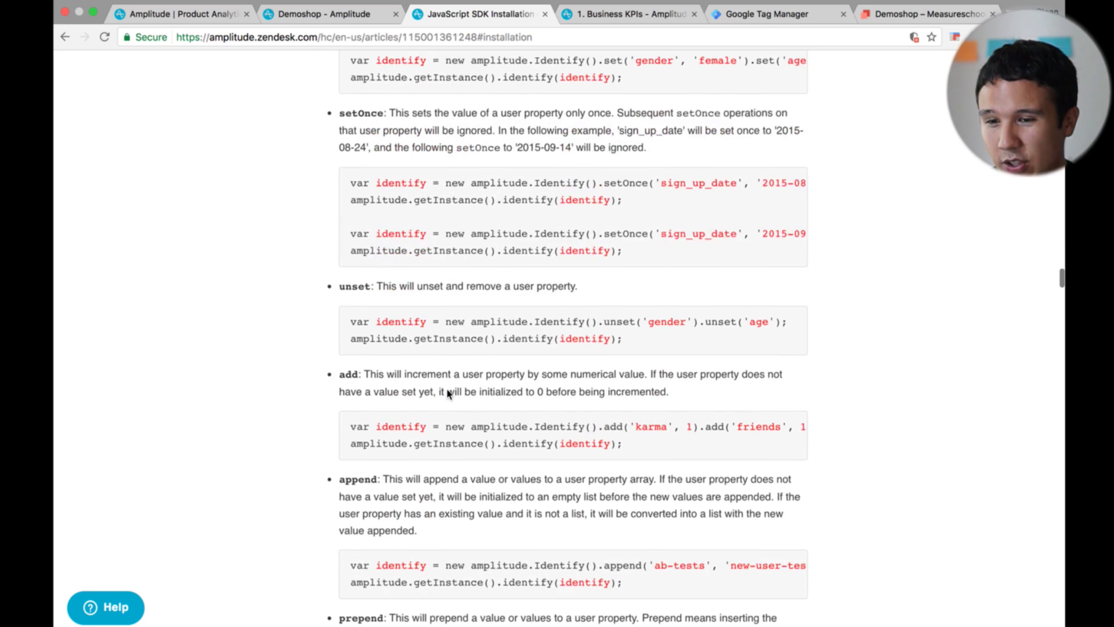
{"action": "scroll", "coordinate": [448, 394], "scroll_direction": "down", "scroll_amount": 3}
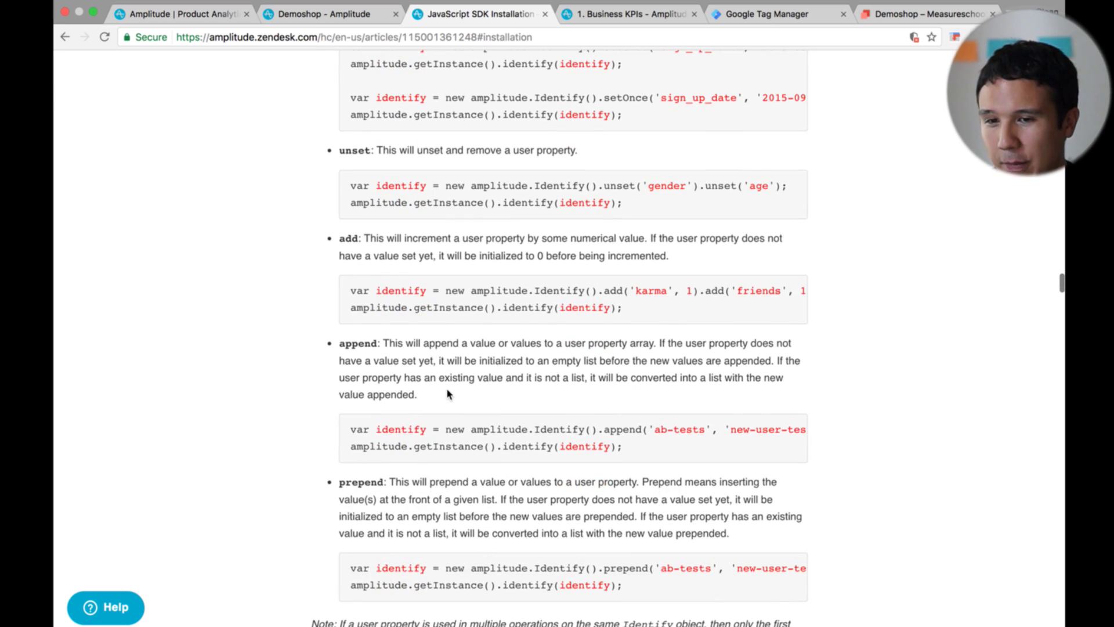
{"action": "scroll", "coordinate": [447, 394], "scroll_direction": "down", "scroll_amount": 6}
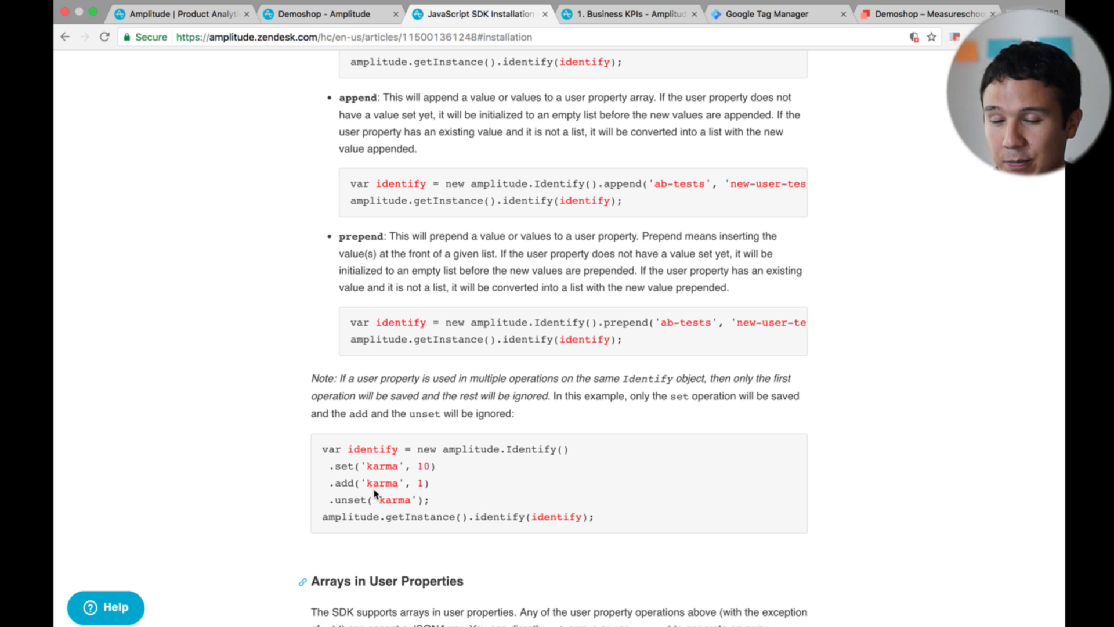
Go back to the article's Setting Custom User IDs section, examine the setUserId examples, and return to Setting User Properties
{"action": "scroll", "coordinate": [375, 494], "scroll_direction": "up", "scroll_amount": 5}
{"action": "scroll", "coordinate": [375, 494], "scroll_direction": "up", "scroll_amount": 3}
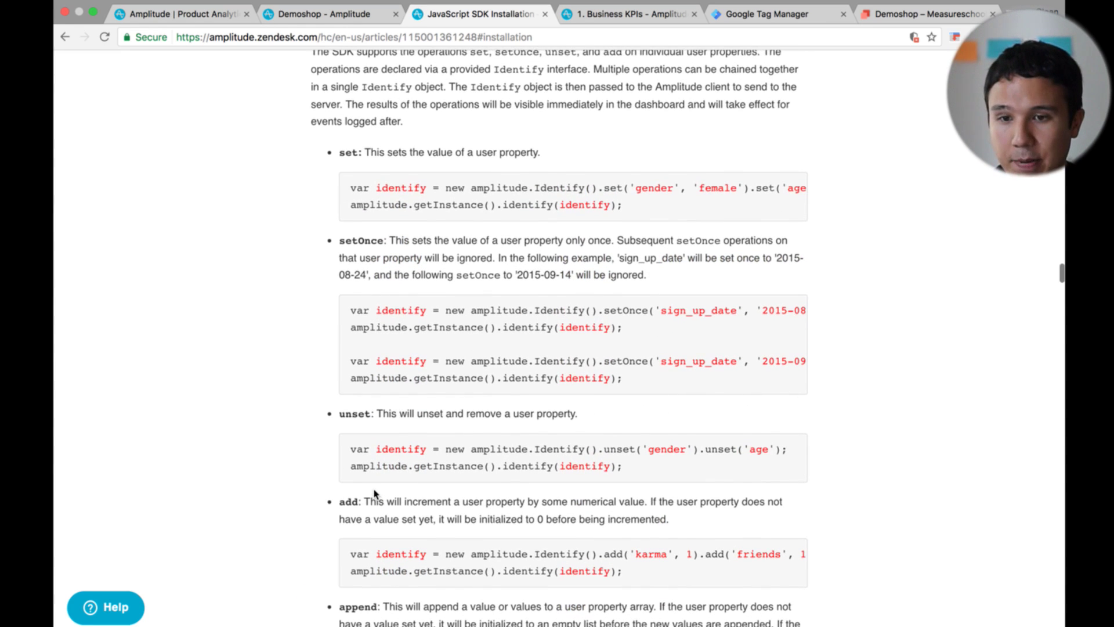
{"action": "scroll", "coordinate": [374, 494], "scroll_direction": "up", "scroll_amount": 10}
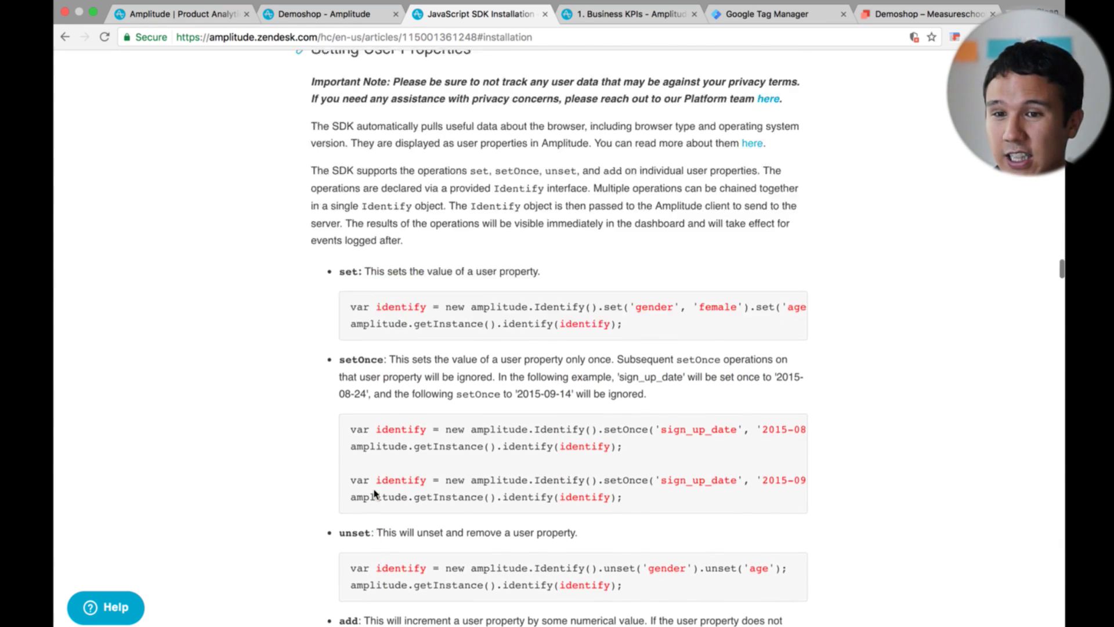
{"action": "scroll", "coordinate": [374, 494], "scroll_direction": "up", "scroll_amount": 10}
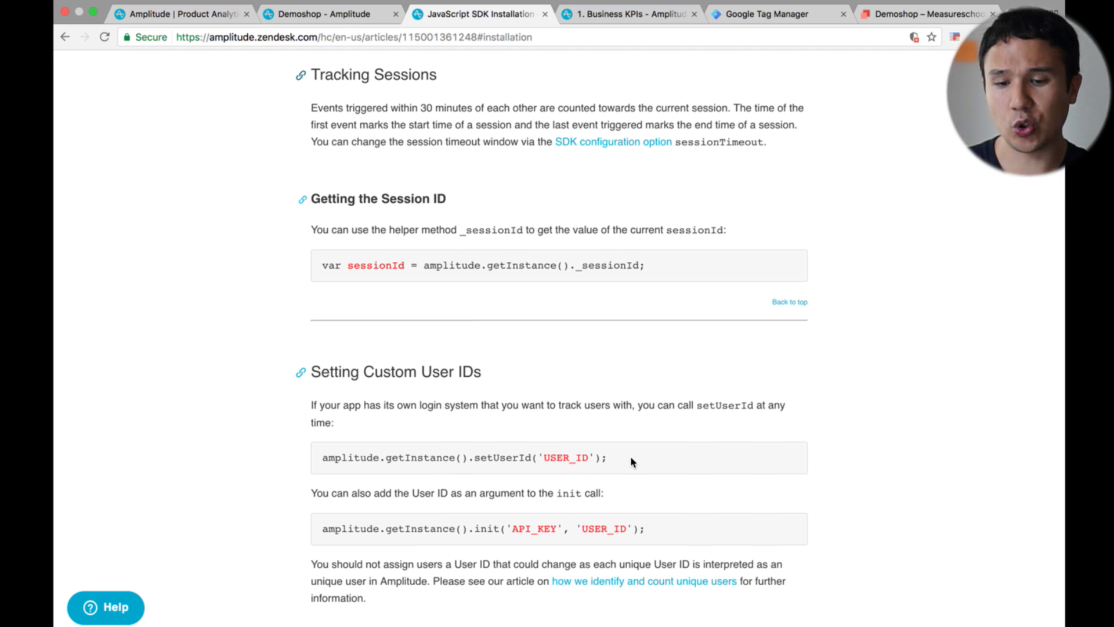
{"action": "scroll", "coordinate": [631, 462], "scroll_direction": "down", "scroll_amount": 2}
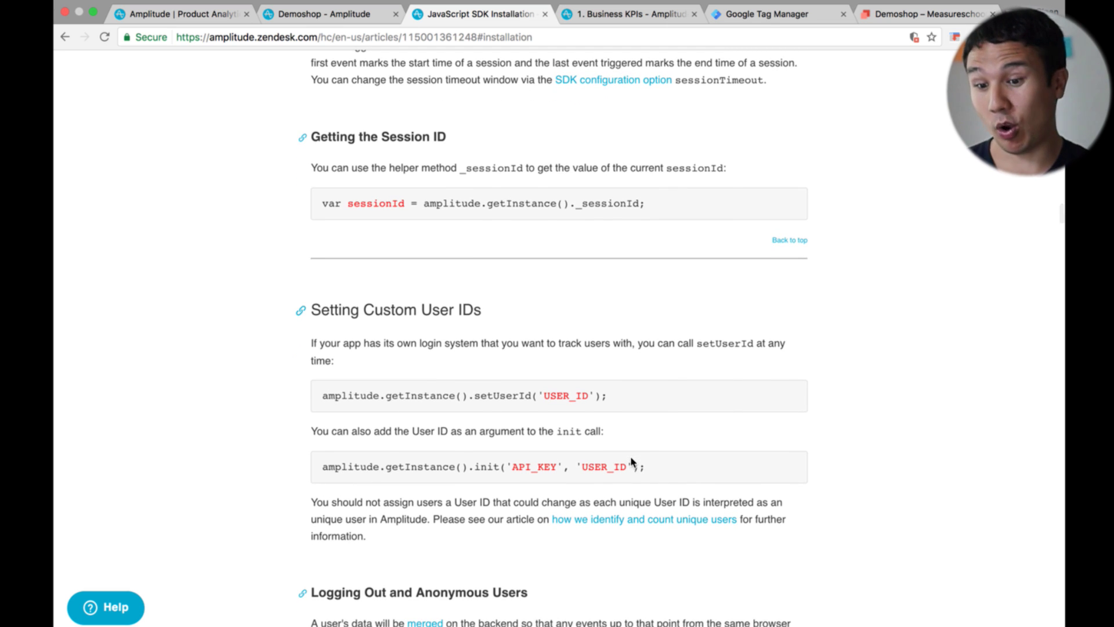
{"action": "scroll", "coordinate": [632, 461], "scroll_direction": "down", "scroll_amount": 5}
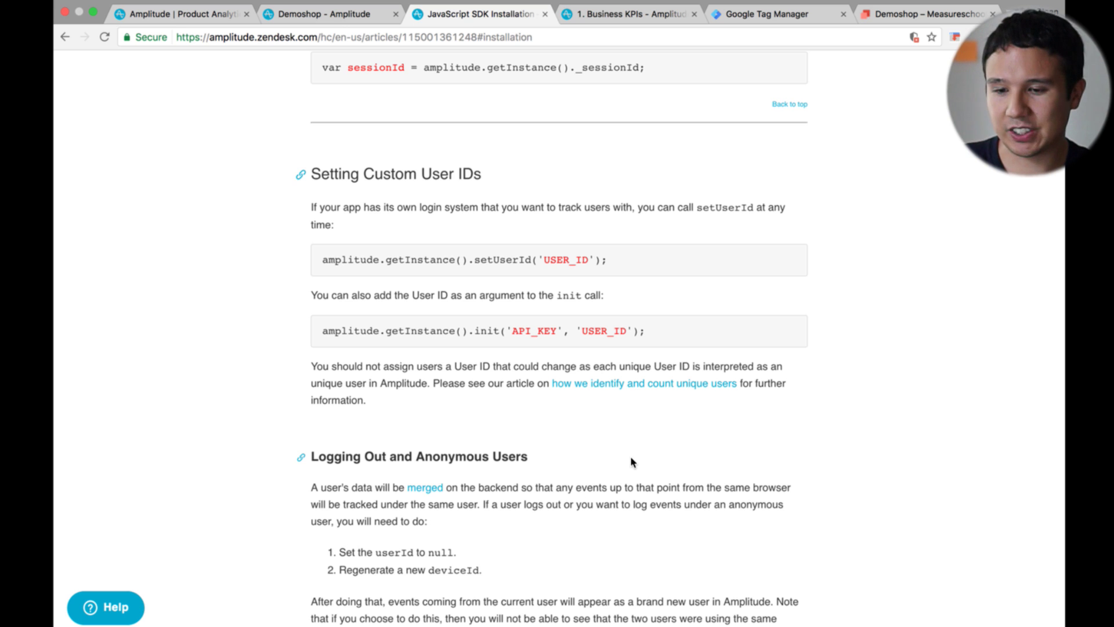
{"action": "scroll", "coordinate": [630, 455], "scroll_direction": "down", "scroll_amount": 20}
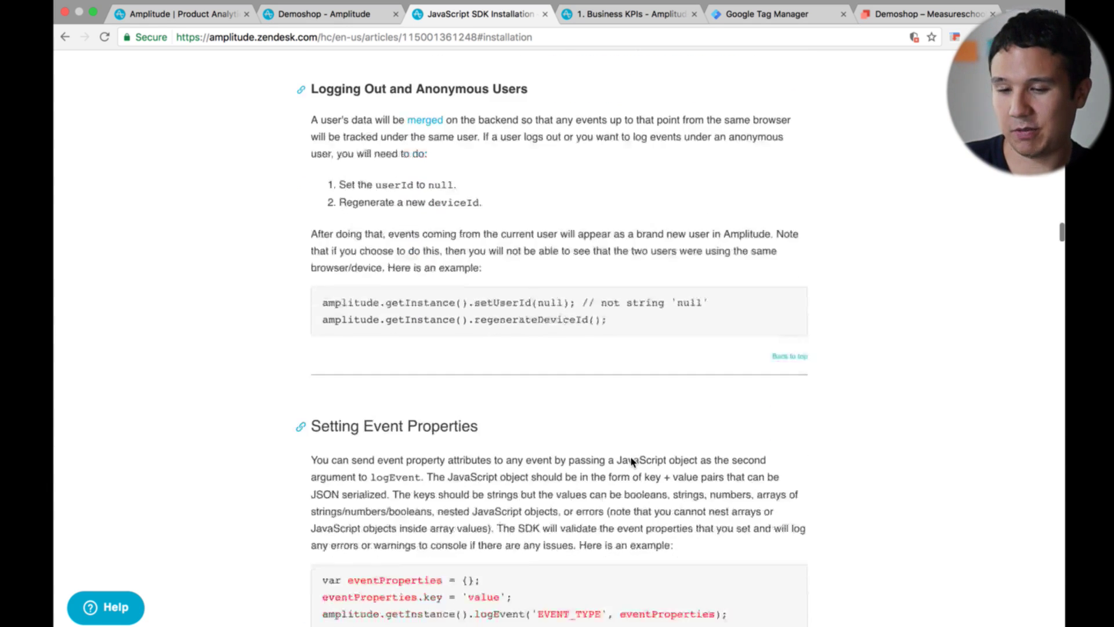
{"action": "scroll", "coordinate": [631, 464], "scroll_direction": "down", "scroll_amount": 3}
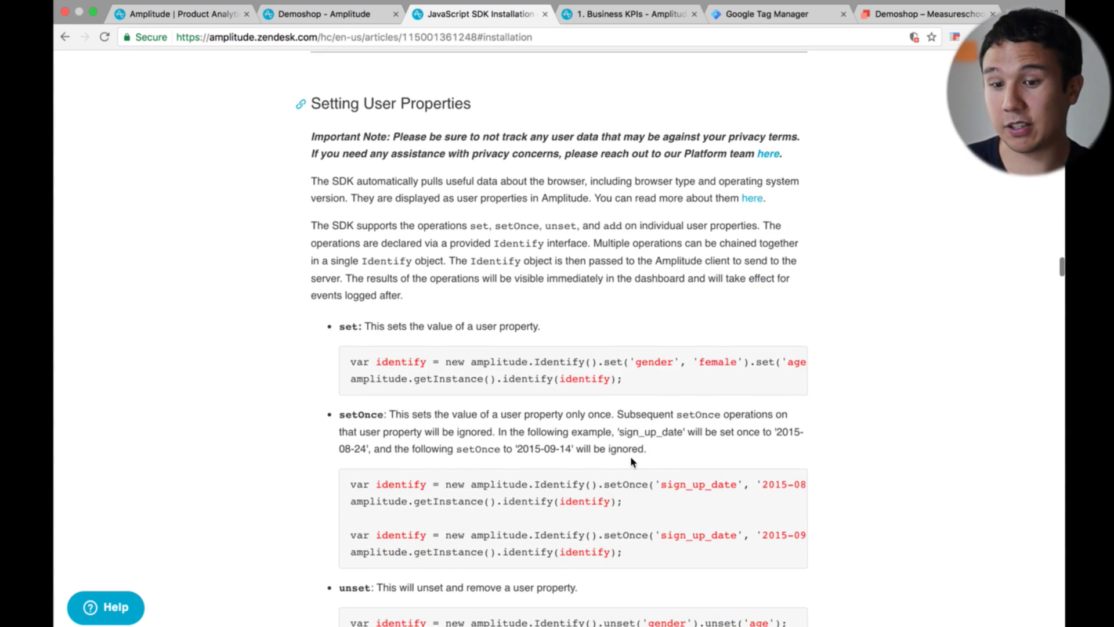
Read the article's user property operations, Arrays in User Properties, Setting Multiple User Properties and Clearing User Properties sections
{"action": "scroll", "coordinate": [631, 462], "scroll_direction": "down", "scroll_amount": 10}
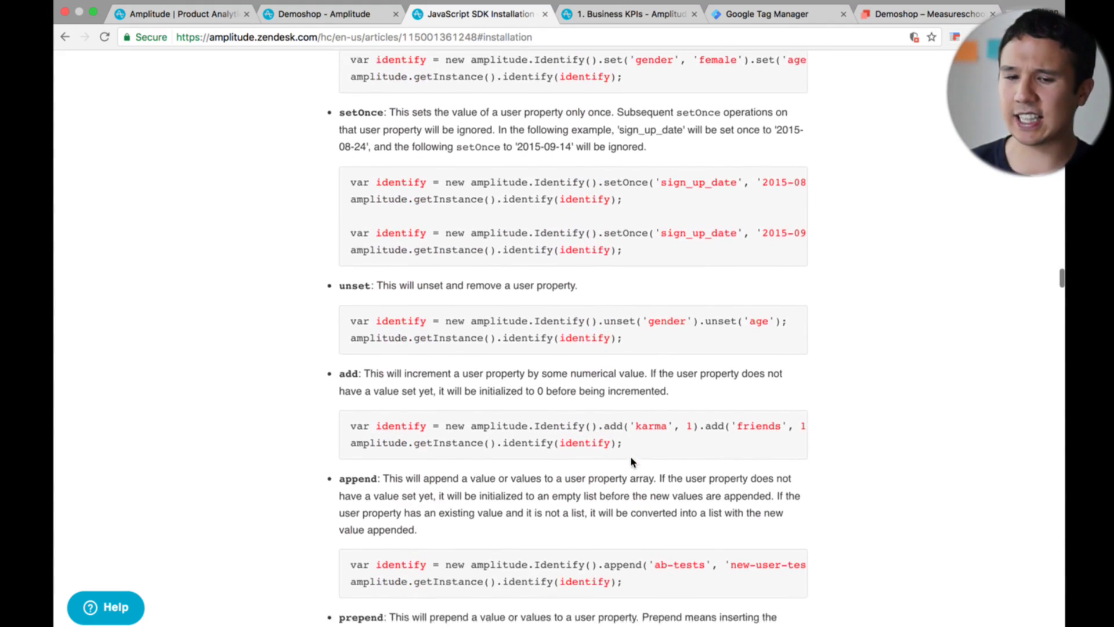
{"action": "scroll", "coordinate": [631, 462], "scroll_direction": "down", "scroll_amount": 4}
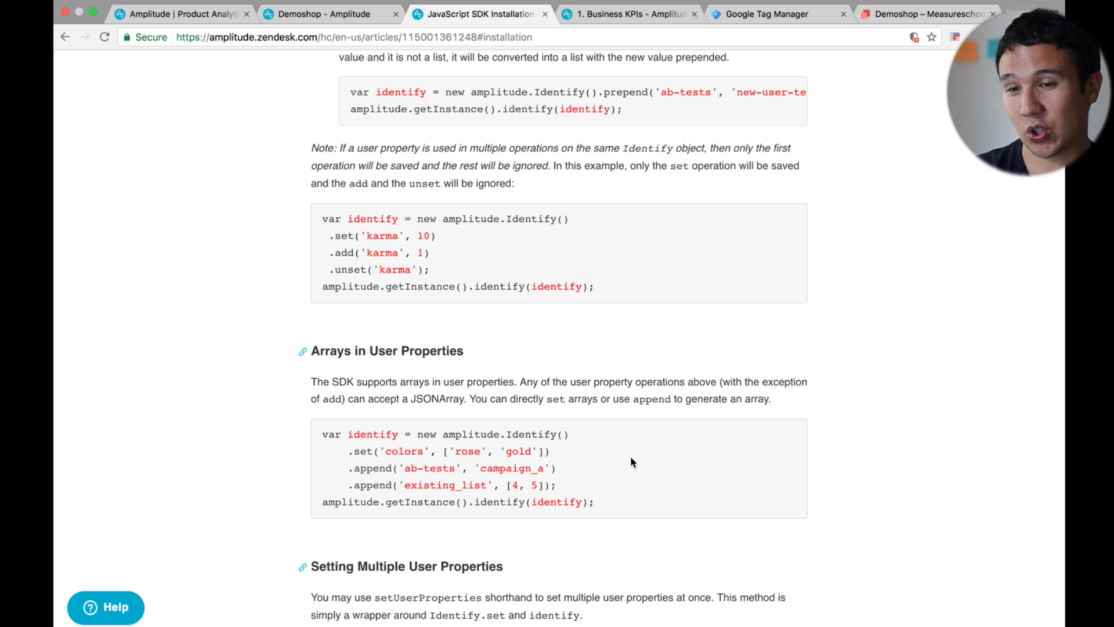
{"action": "scroll", "coordinate": [630, 462], "scroll_direction": "down", "scroll_amount": 3}
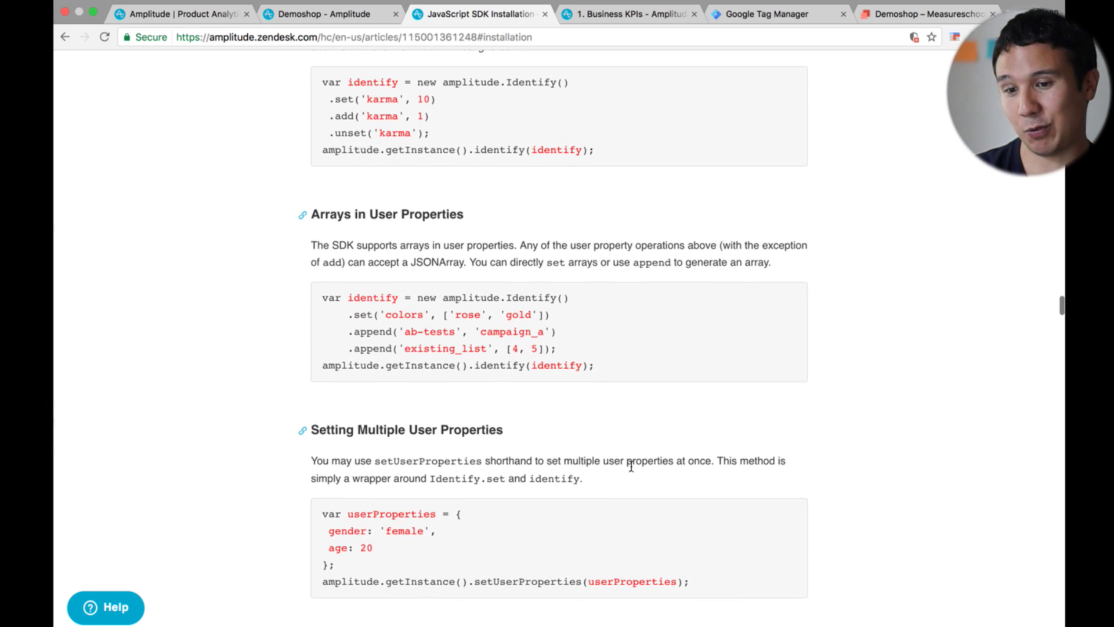
{"action": "scroll", "coordinate": [631, 464], "scroll_direction": "down", "scroll_amount": 2}
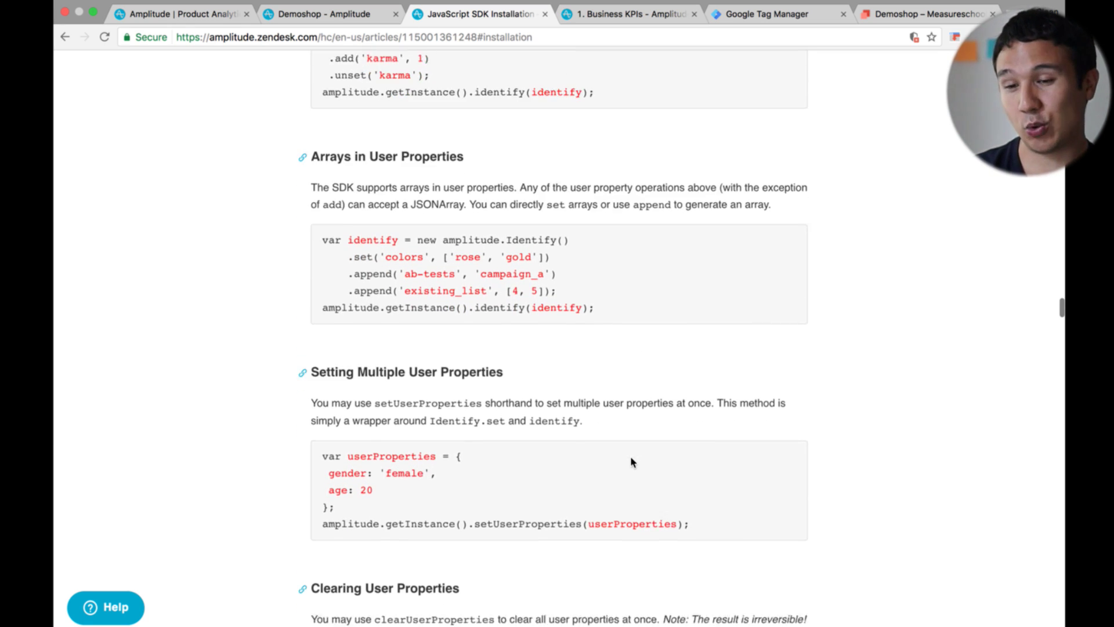
{"action": "scroll", "coordinate": [632, 462], "scroll_direction": "down", "scroll_amount": 4}
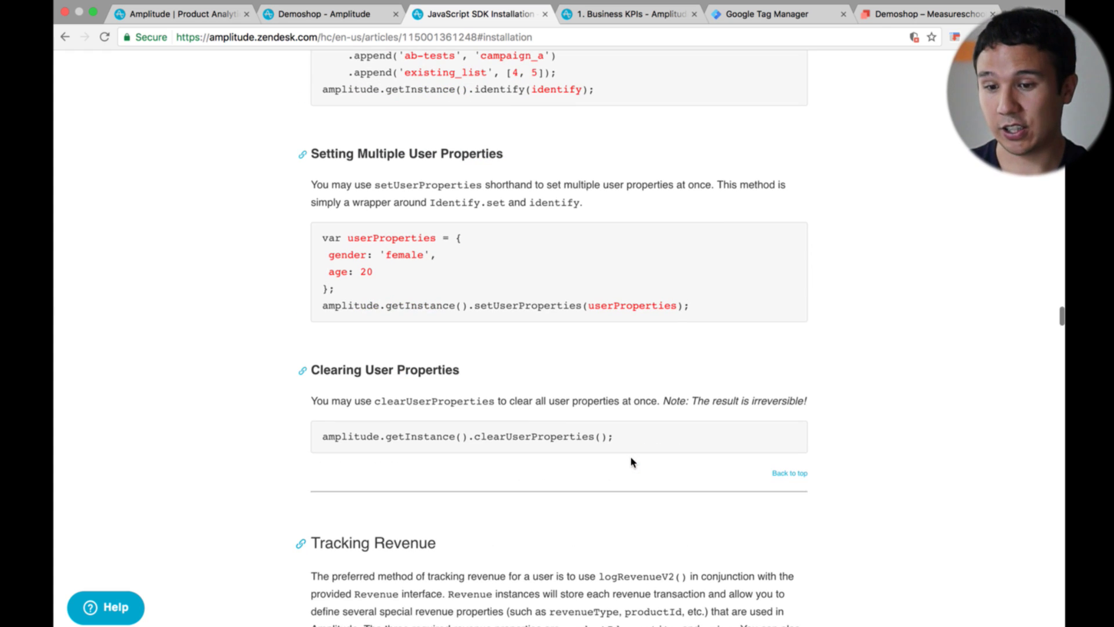
Examine the Tracking Revenue section, including the logRevenueV2 example and the table of revenue fields
{"action": "scroll", "coordinate": [435, 284], "scroll_direction": "down", "scroll_amount": 1}
{"action": "scroll", "coordinate": [435, 284], "scroll_direction": "down", "scroll_amount": 6}
{"action": "scroll", "coordinate": [434, 287], "scroll_direction": "down", "scroll_amount": 5}
{"action": "scroll", "coordinate": [433, 289], "scroll_direction": "down", "scroll_amount": 15}
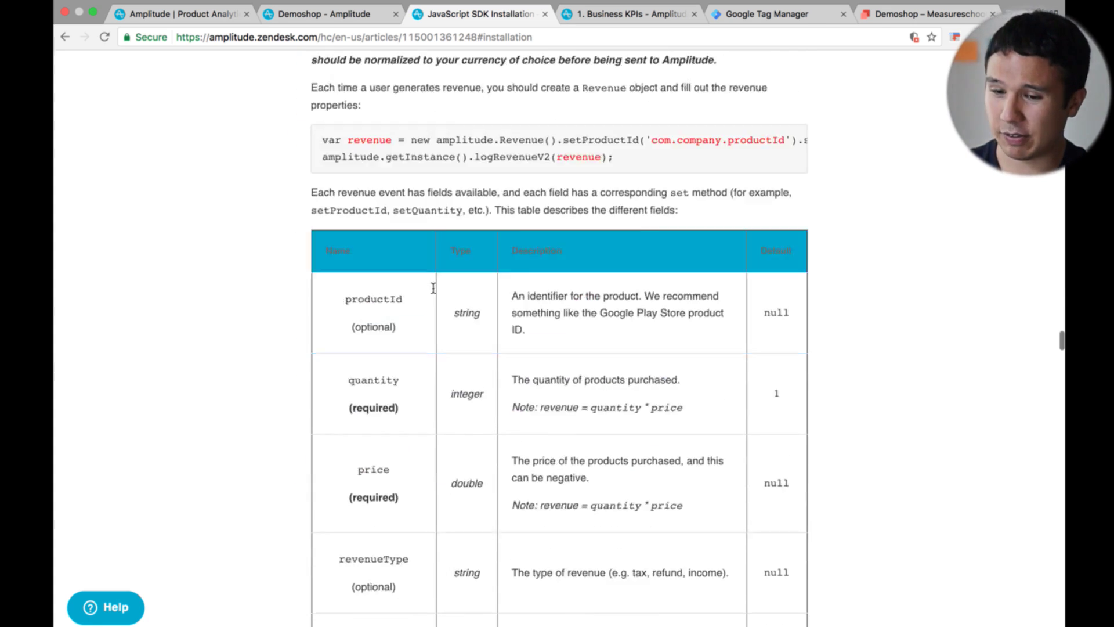
Read Getting the Device ID and examine the Settings Configuration Options example and its table of options
{"action": "scroll", "coordinate": [433, 216], "scroll_direction": "down", "scroll_amount": 6}
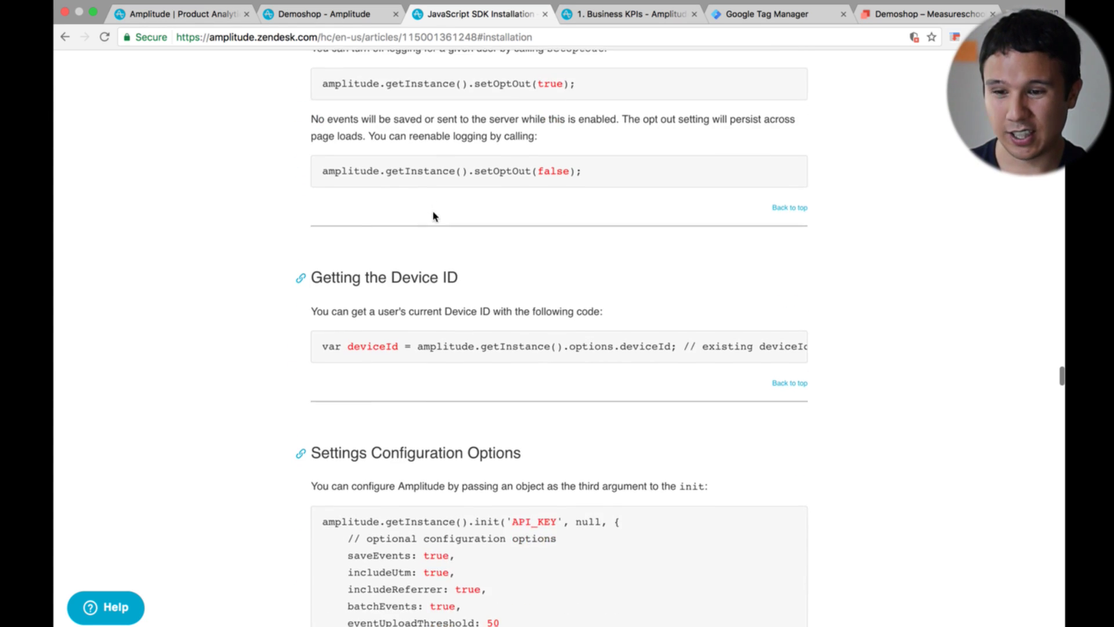
{"action": "scroll", "coordinate": [433, 217], "scroll_direction": "down", "scroll_amount": 1}
{"action": "scroll", "coordinate": [432, 218], "scroll_direction": "down", "scroll_amount": 1}
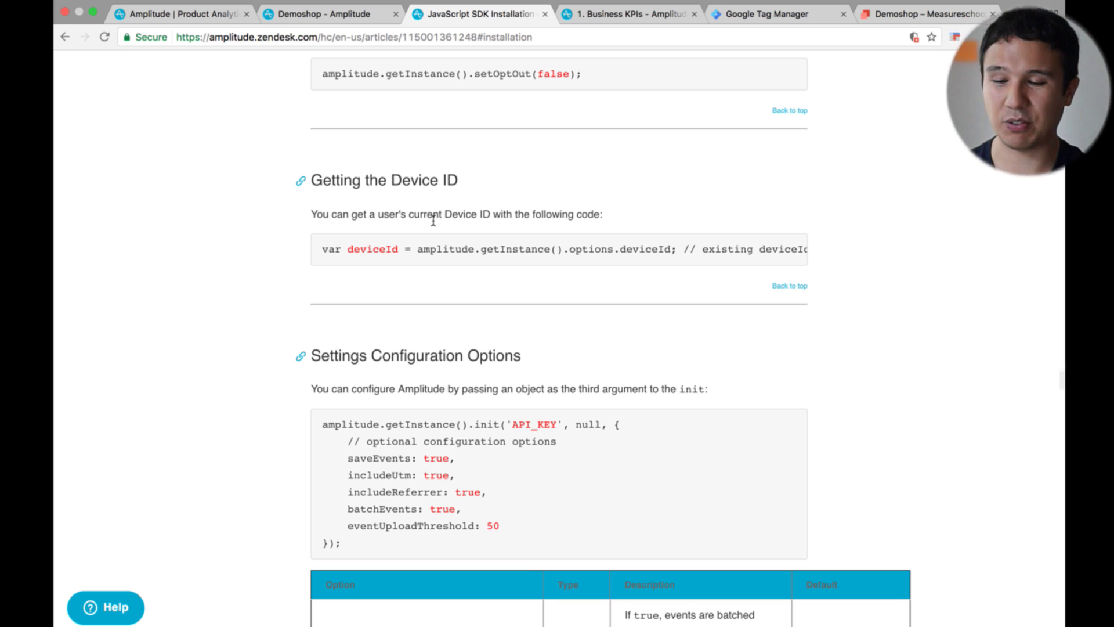
{"action": "scroll", "coordinate": [433, 217], "scroll_direction": "down", "scroll_amount": 1}
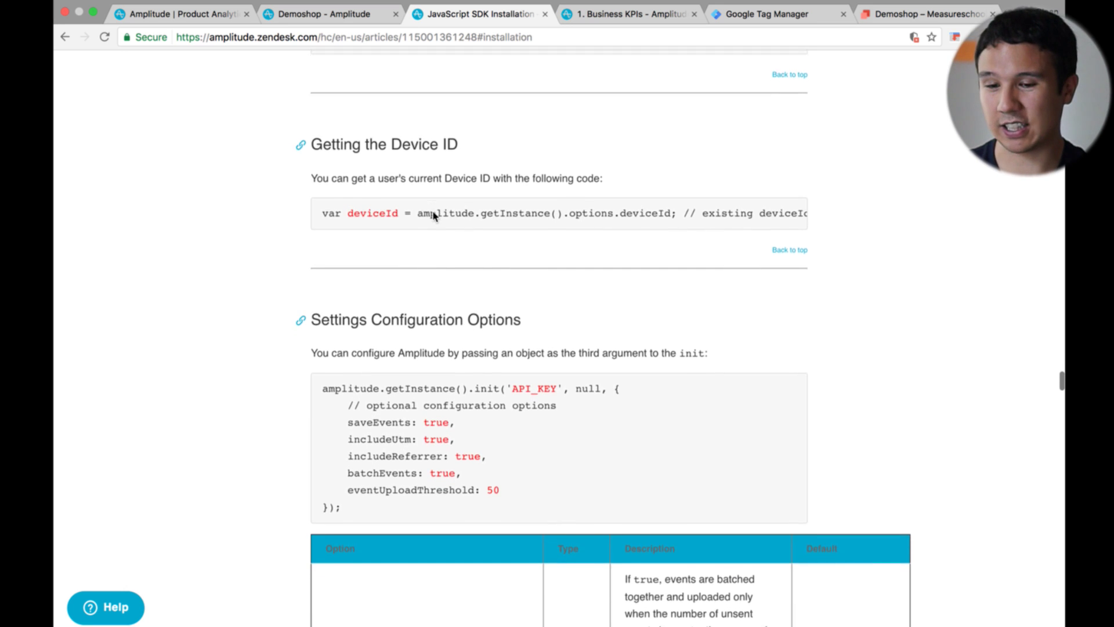
{"action": "scroll", "coordinate": [432, 216], "scroll_direction": "down", "scroll_amount": 20}
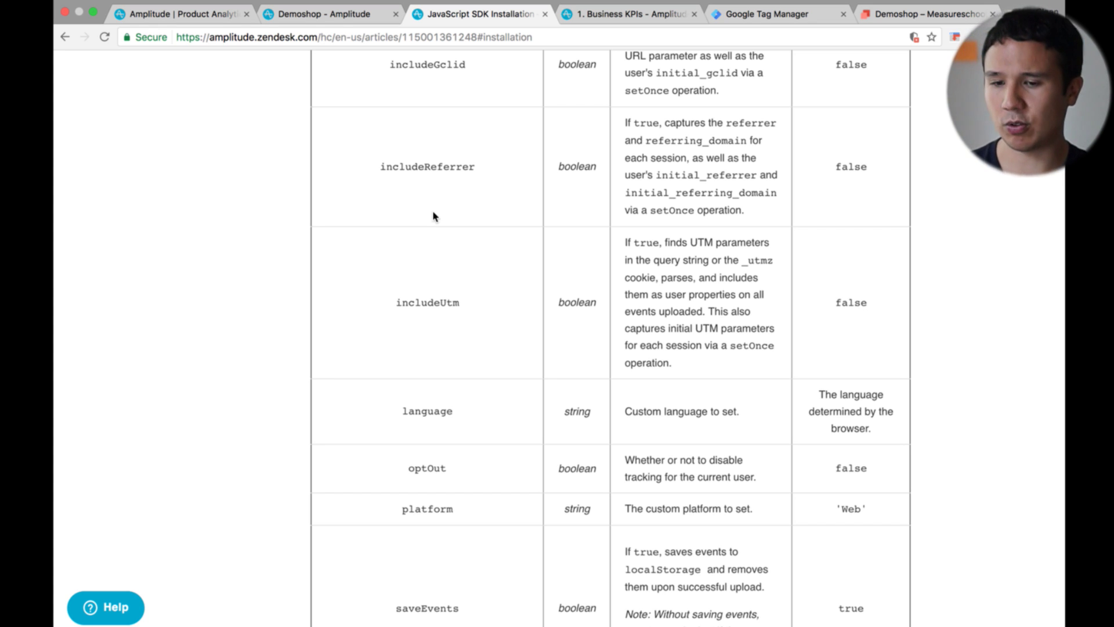
Find the article's Google Tag Manager section and highlight its heading and paragraph, then clear the selection
{"action": "scroll", "coordinate": [433, 211], "scroll_direction": "down", "scroll_amount": 20}
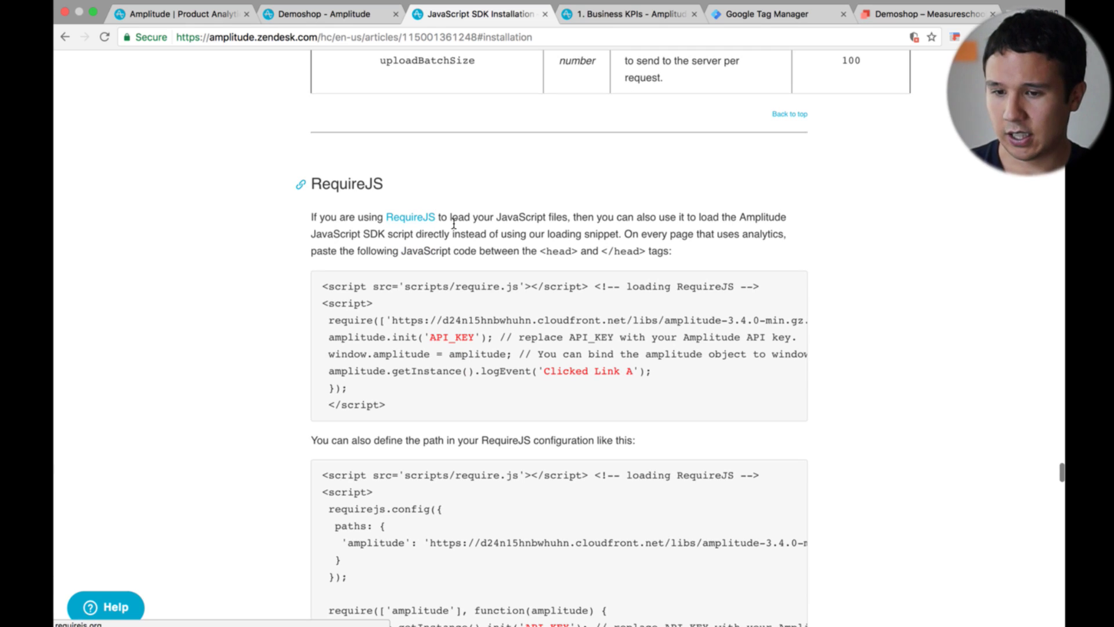
{"action": "scroll", "coordinate": [529, 241], "scroll_direction": "down", "scroll_amount": 10}
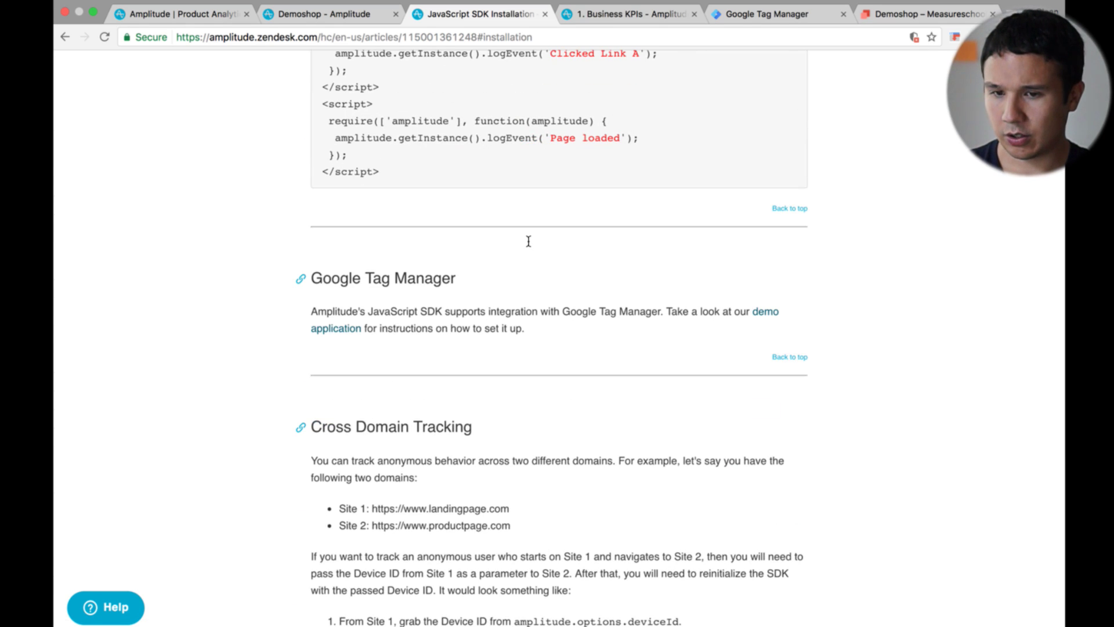
{"action": "left_click_drag", "start_coordinate": [311, 281], "coordinate": [584, 356]}
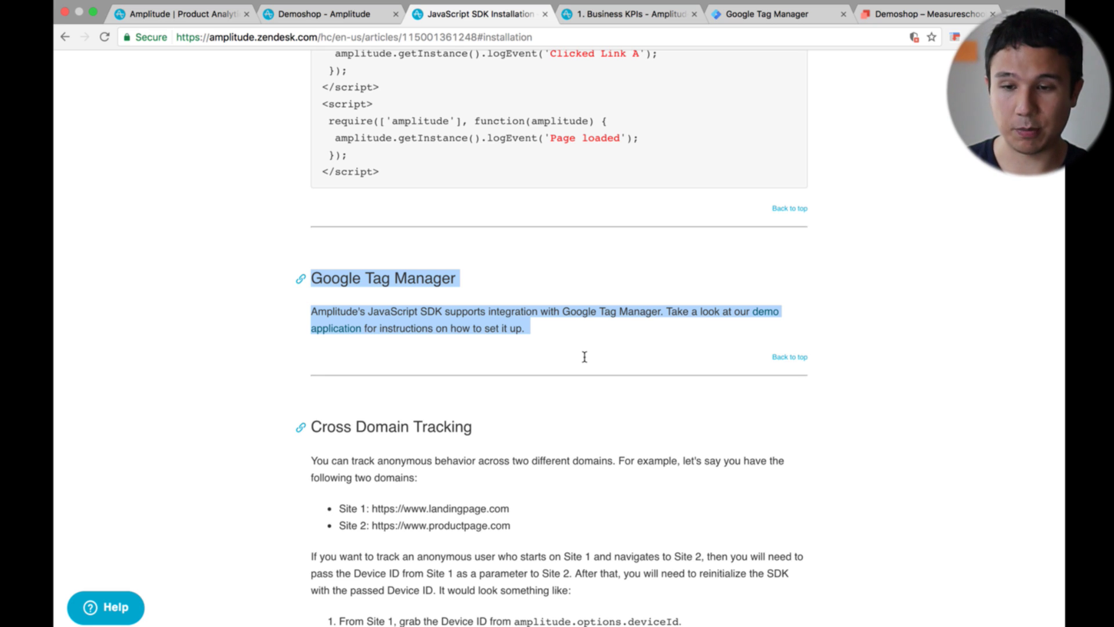
{"action": "left_click", "coordinate": [584, 357]}
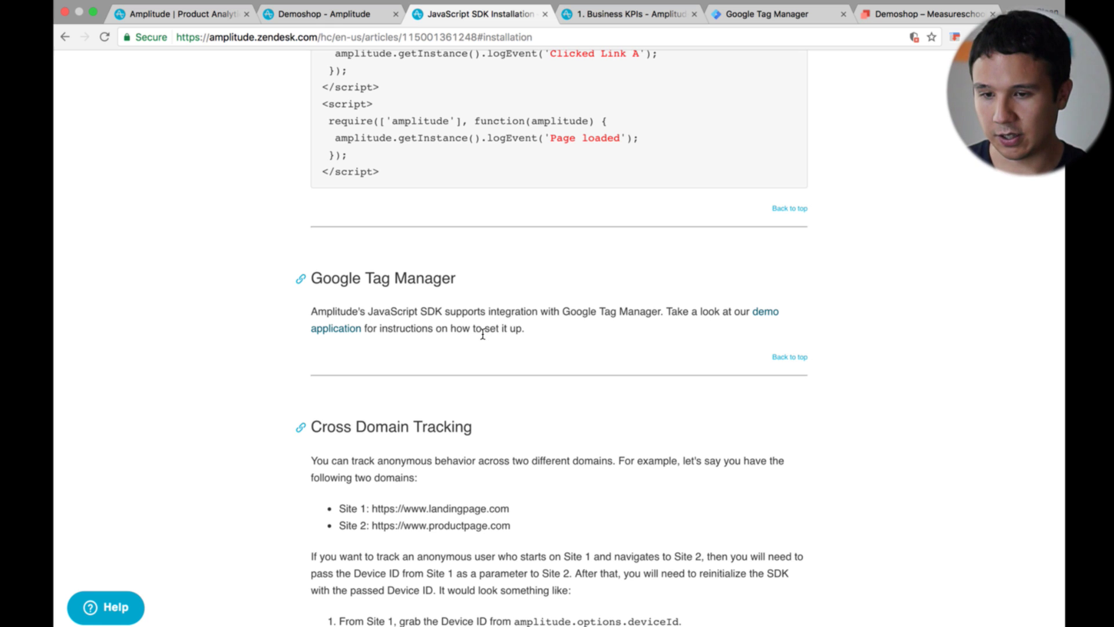
Open the linked demo application in a new tab and examine the GTM-Web-Demo README's variables, triggers, tags and notes
{"action": "left_click", "coordinate": [324, 330], "text": "super"}
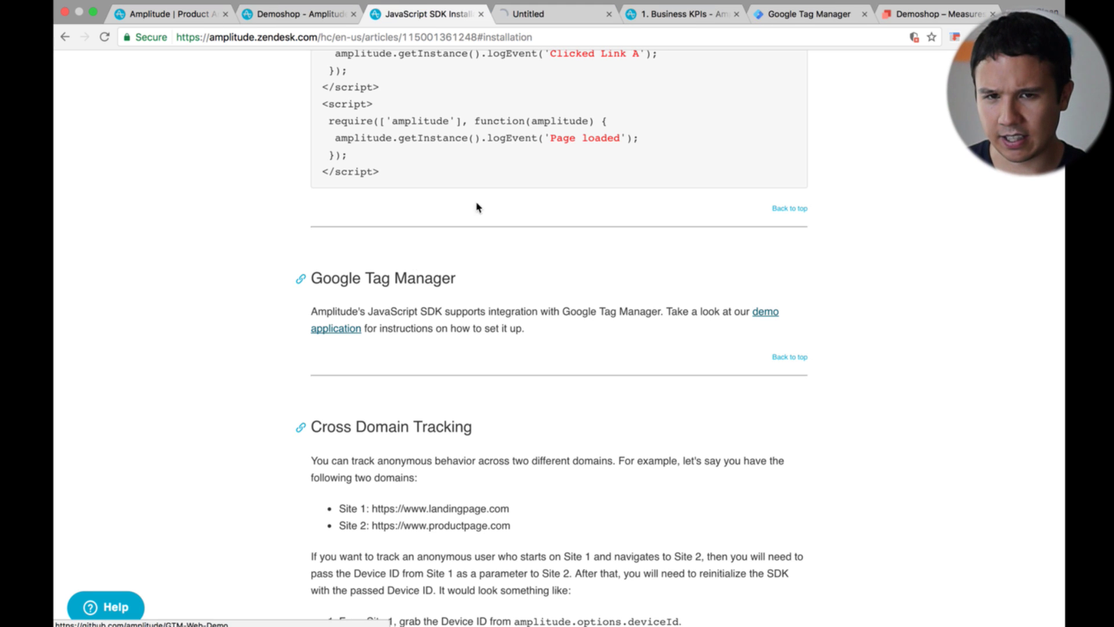
{"action": "left_click", "coordinate": [547, 18]}
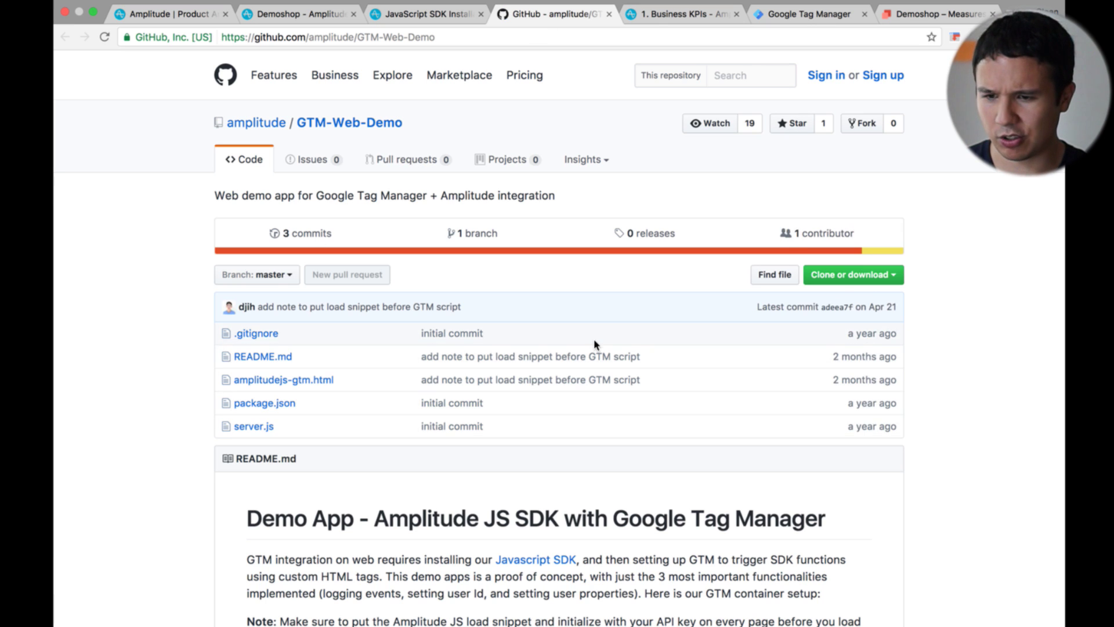
{"action": "scroll", "coordinate": [594, 343], "scroll_direction": "down", "scroll_amount": 15}
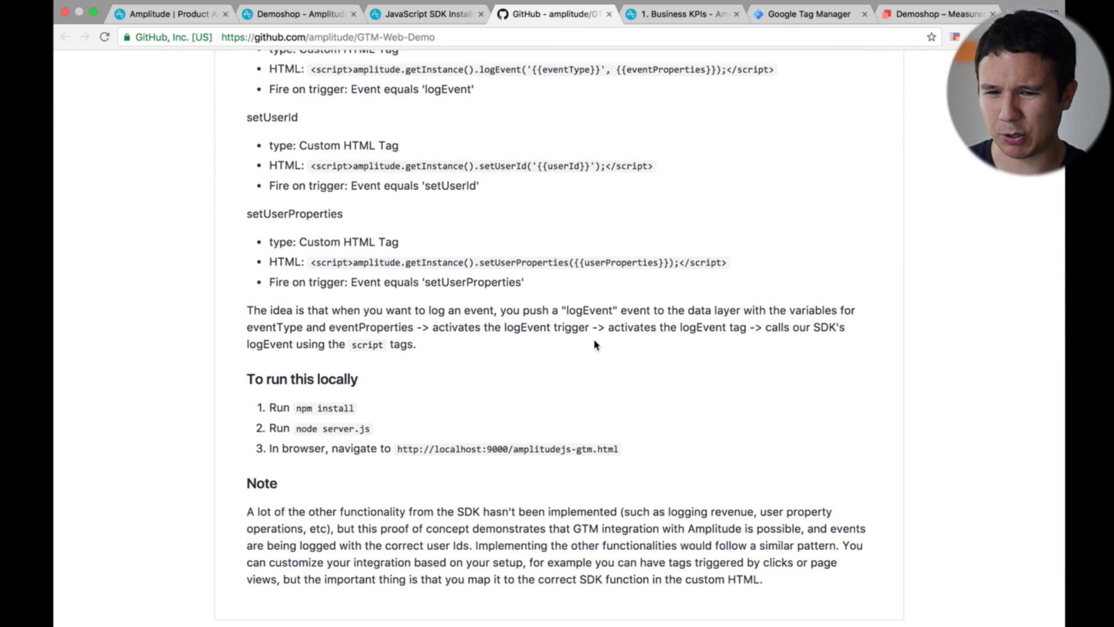
{"action": "scroll", "coordinate": [594, 343], "scroll_direction": "down", "scroll_amount": 3}
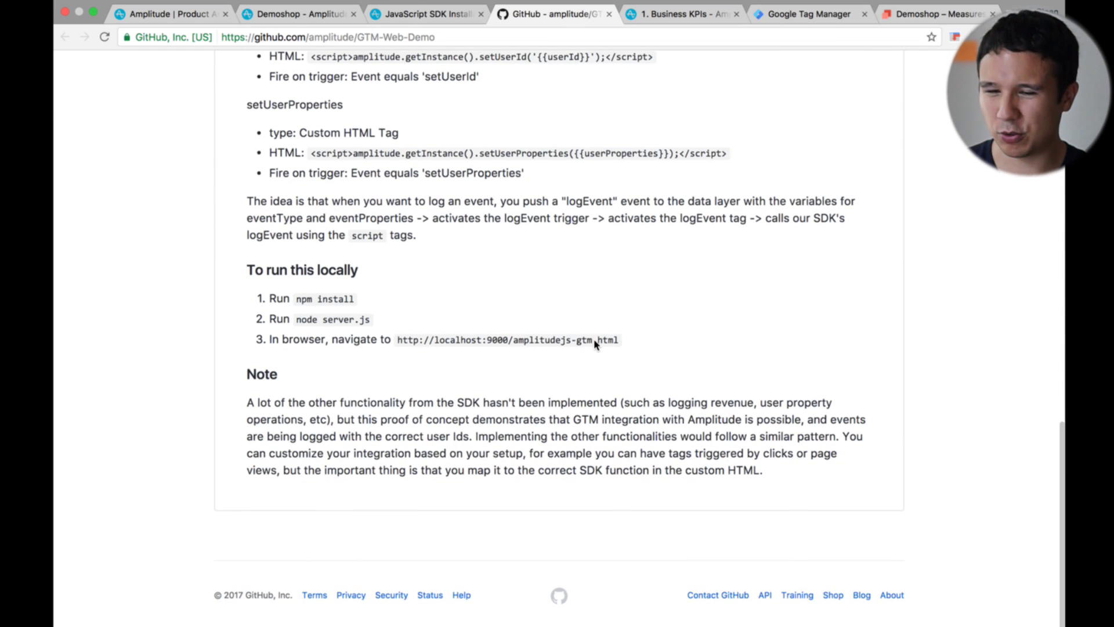
{"action": "scroll", "coordinate": [593, 344], "scroll_direction": "up", "scroll_amount": 5}
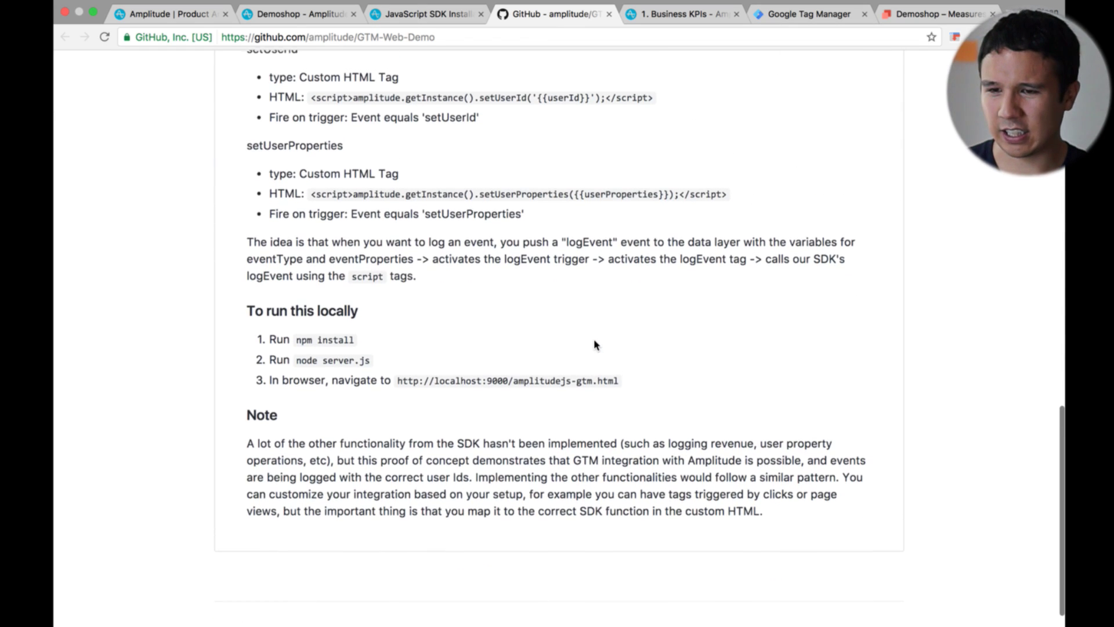
{"action": "scroll", "coordinate": [594, 343], "scroll_direction": "up", "scroll_amount": 7}
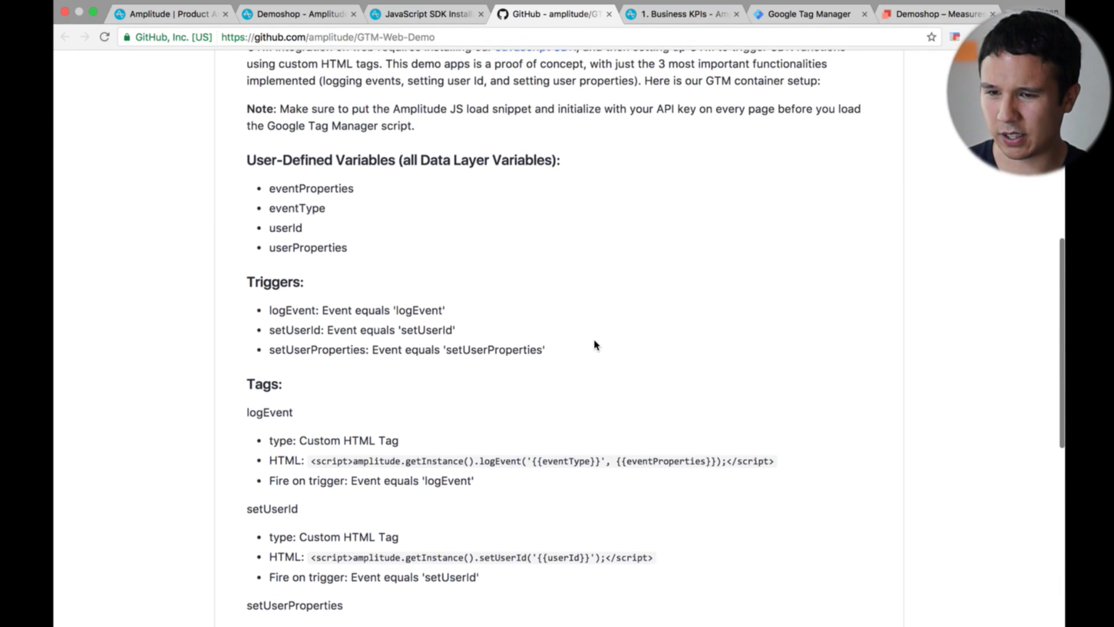
{"action": "scroll", "coordinate": [594, 345], "scroll_direction": "up", "scroll_amount": 3}
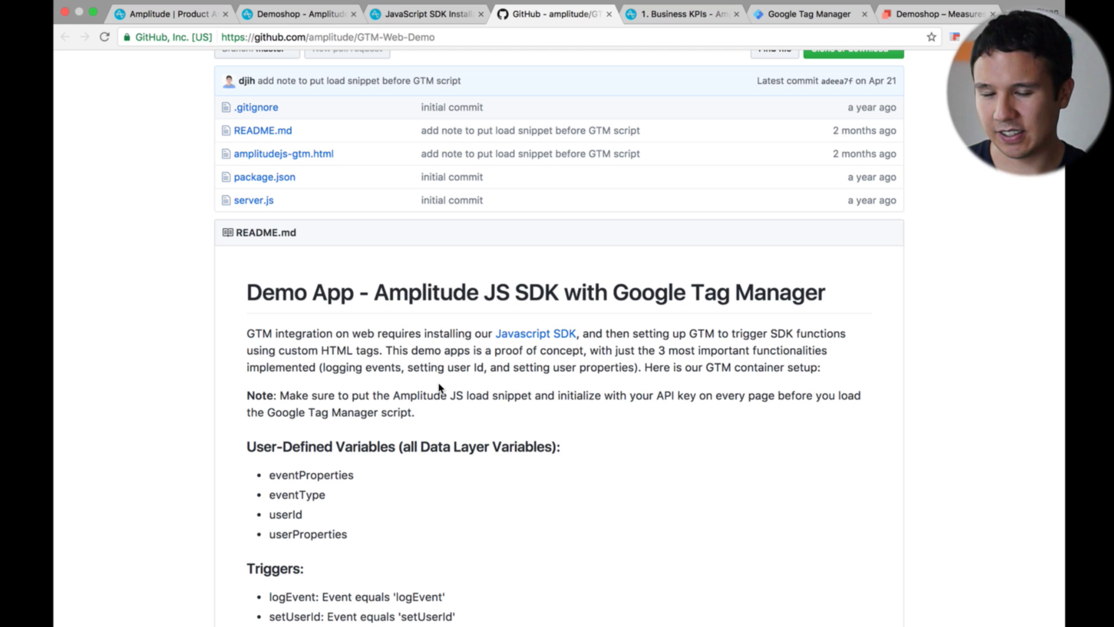
Return to the JavaScript SDK Installation article, read Cross Domain Tracking, and highlight part of the "Tracking UTM Parameters, Referrer, and gclid" heading
{"action": "left_click", "coordinate": [430, 17]}
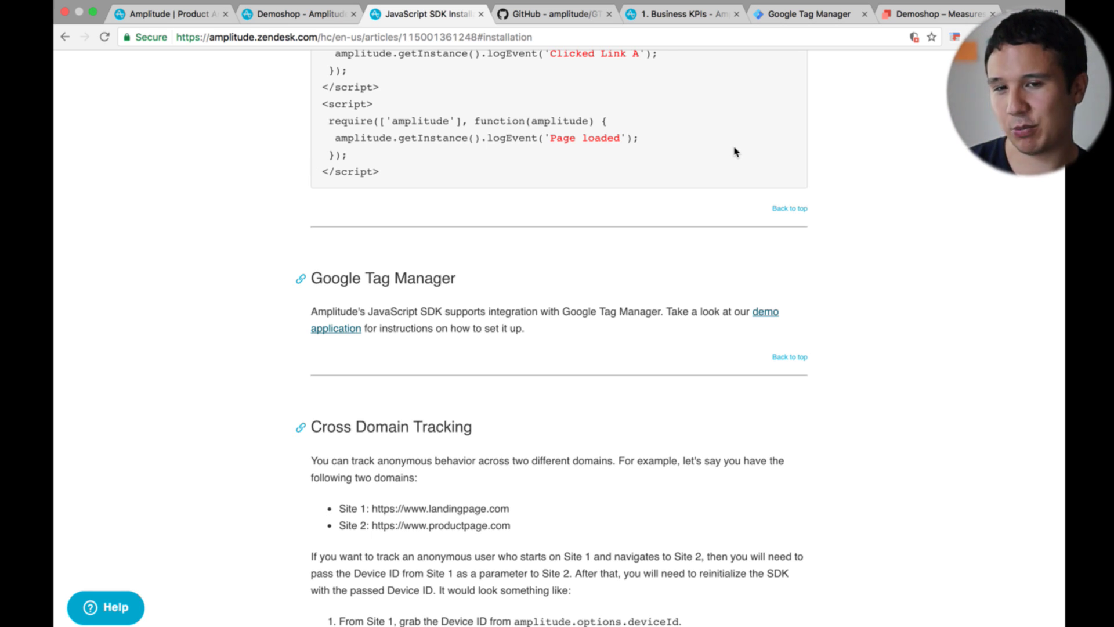
{"action": "scroll", "coordinate": [735, 152], "scroll_direction": "down", "scroll_amount": 5}
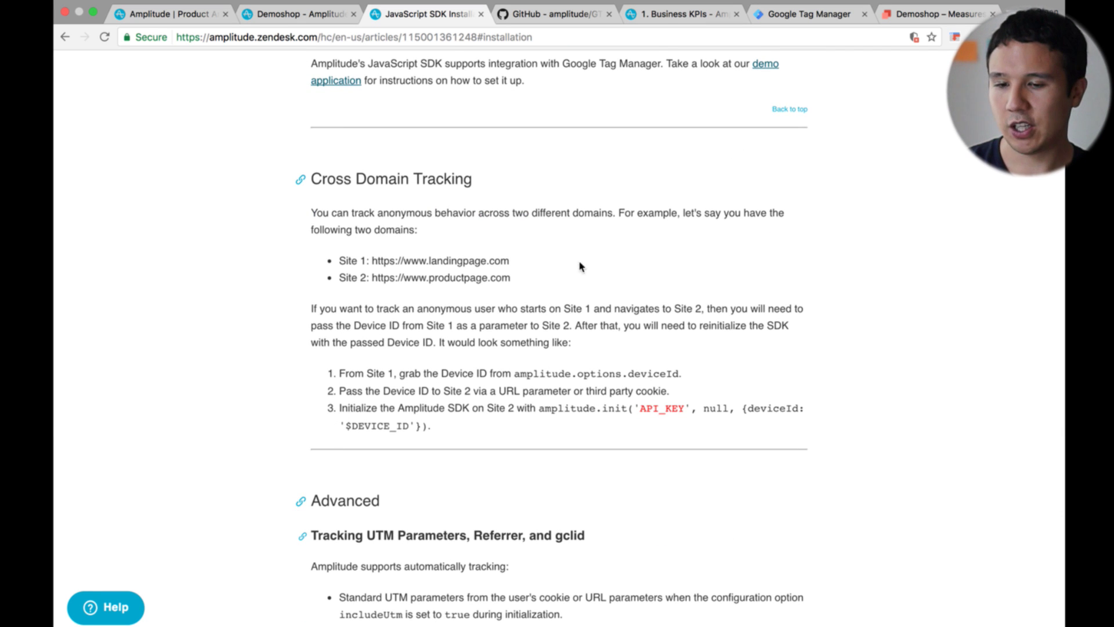
{"action": "scroll", "coordinate": [521, 322], "scroll_direction": "down", "scroll_amount": 4}
{"action": "left_click_drag", "start_coordinate": [365, 344], "coordinate": [545, 348]}
{"action": "left_click", "coordinate": [634, 343]}
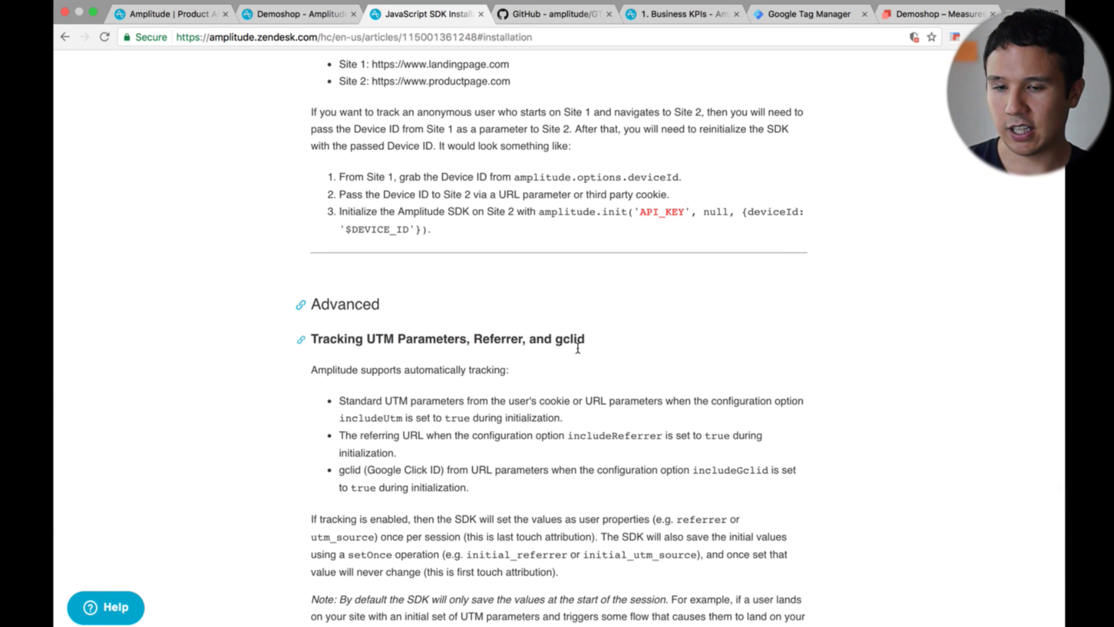
Read the Advanced section from UTM tracking through user groups, version name, date values and custom device IDs to init Callbacks
{"action": "scroll", "coordinate": [544, 347], "scroll_direction": "down", "scroll_amount": 3}
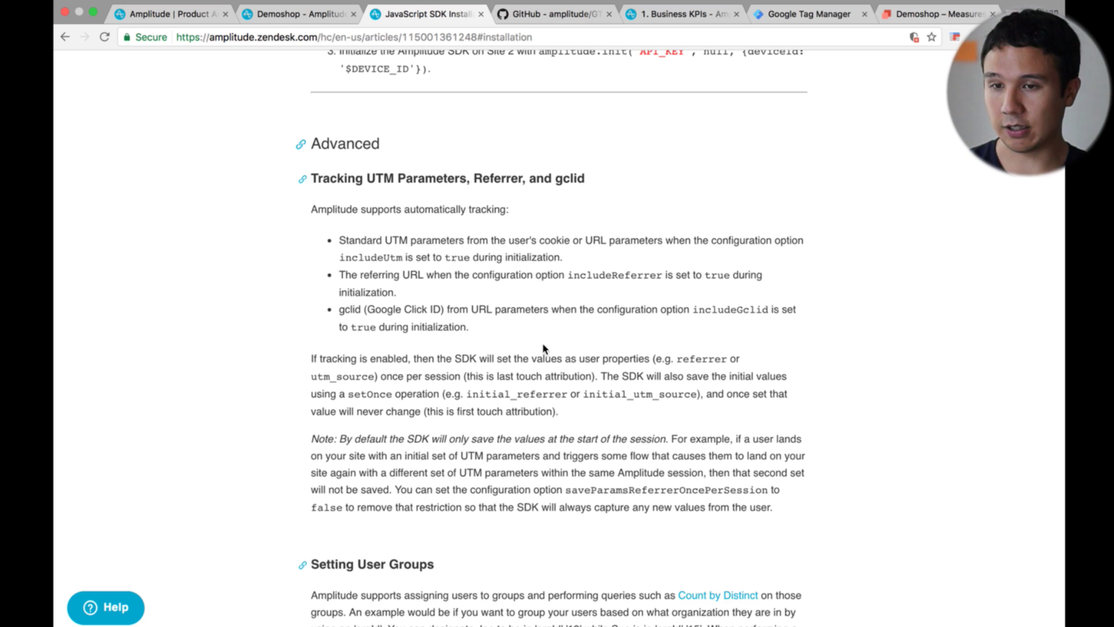
{"action": "scroll", "coordinate": [544, 349], "scroll_direction": "down", "scroll_amount": 10}
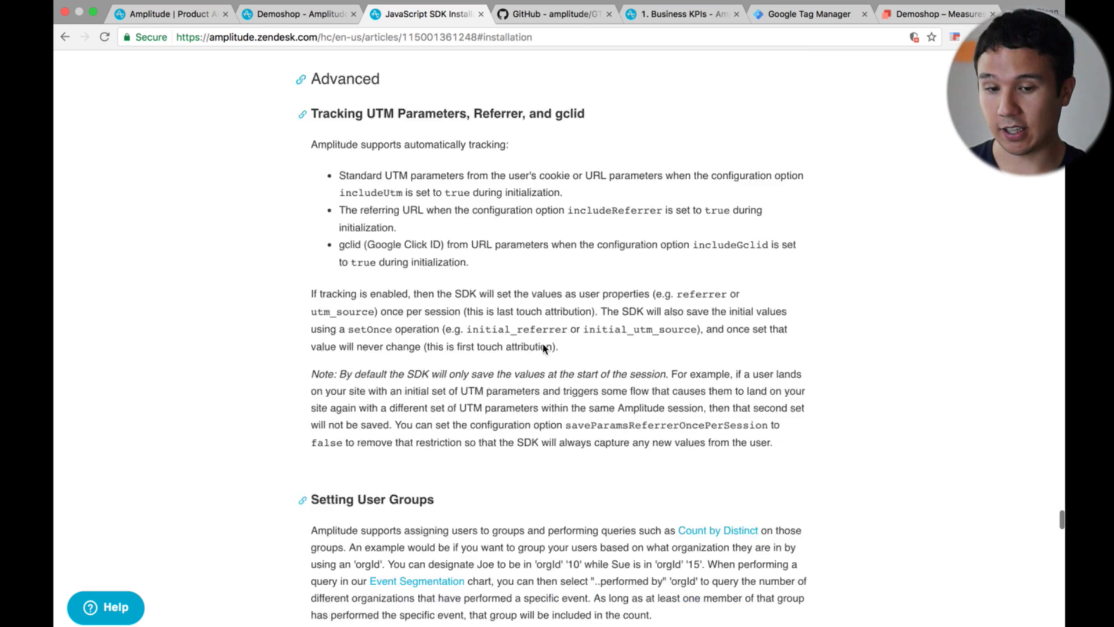
{"action": "scroll", "coordinate": [543, 348], "scroll_direction": "down", "scroll_amount": 3}
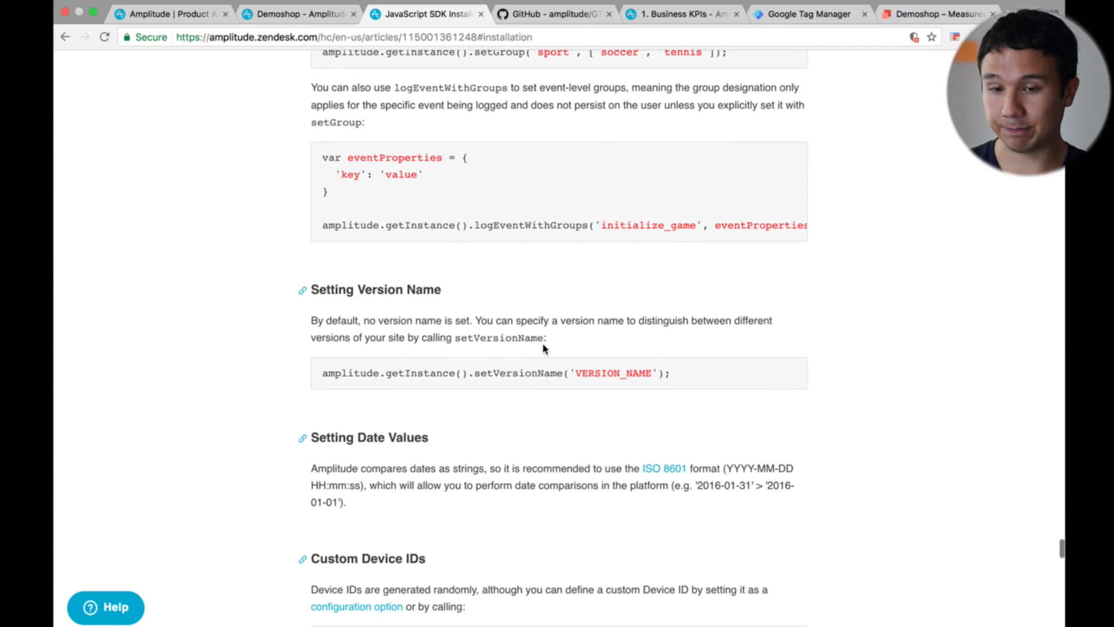
{"action": "scroll", "coordinate": [544, 348], "scroll_direction": "down", "scroll_amount": 2}
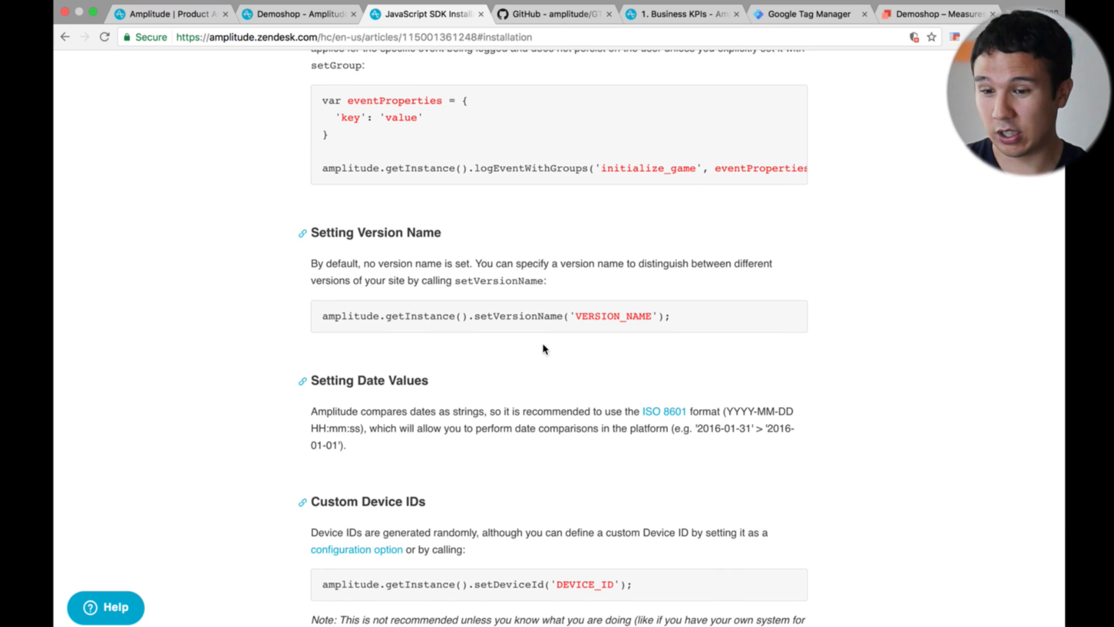
{"action": "scroll", "coordinate": [543, 348], "scroll_direction": "down", "scroll_amount": 10}
{"action": "scroll", "coordinate": [543, 348], "scroll_direction": "down", "scroll_amount": 7}
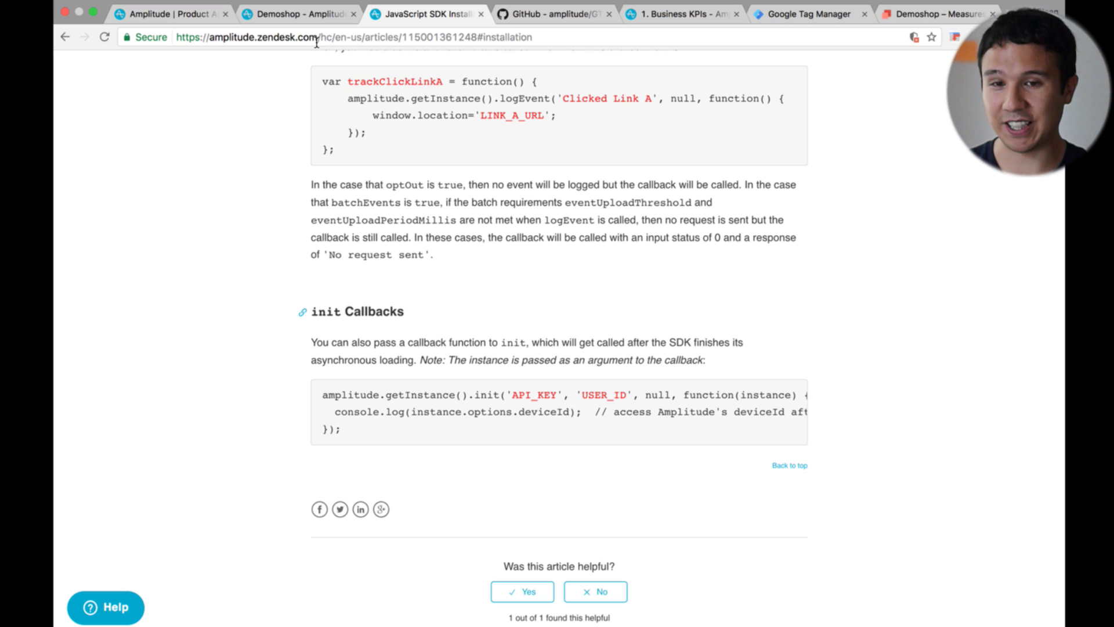
Leave the article, return to the Demoshop project settings, and switch to the Amplitude product website
{"action": "left_click", "coordinate": [316, 16]}
{"action": "left_click", "coordinate": [191, 16]}
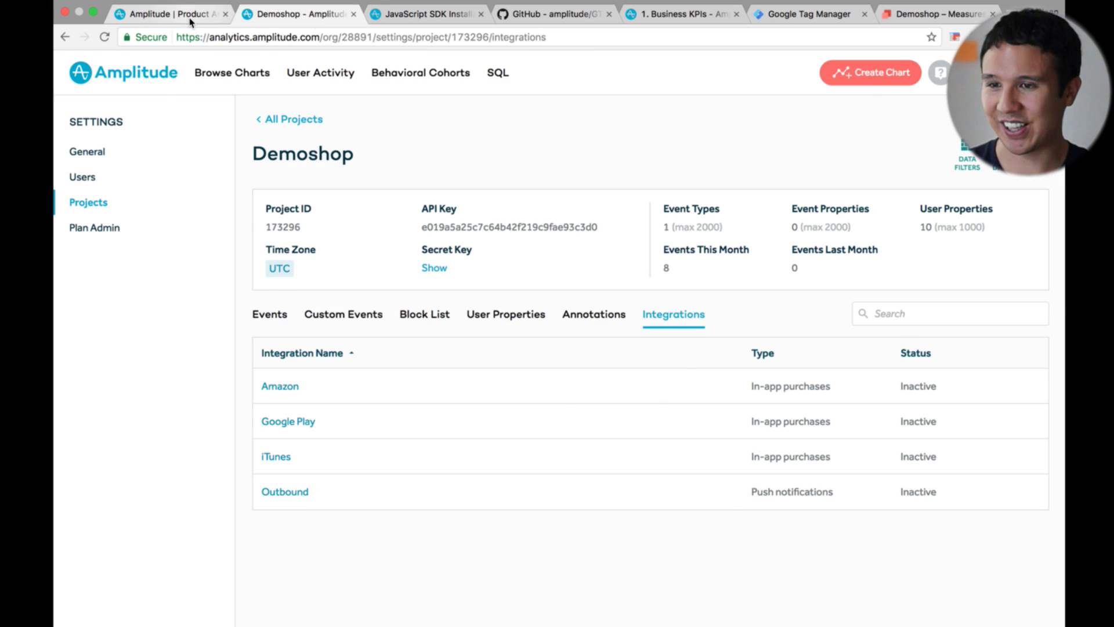